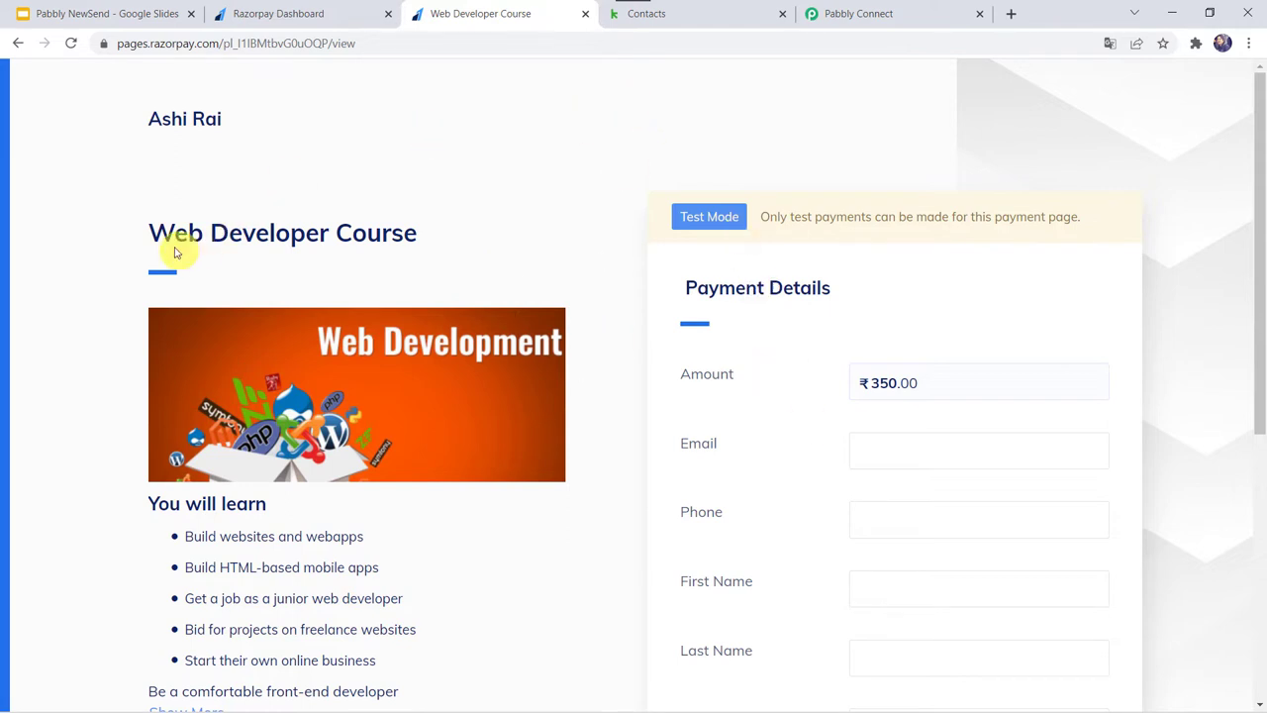
click(708, 16)
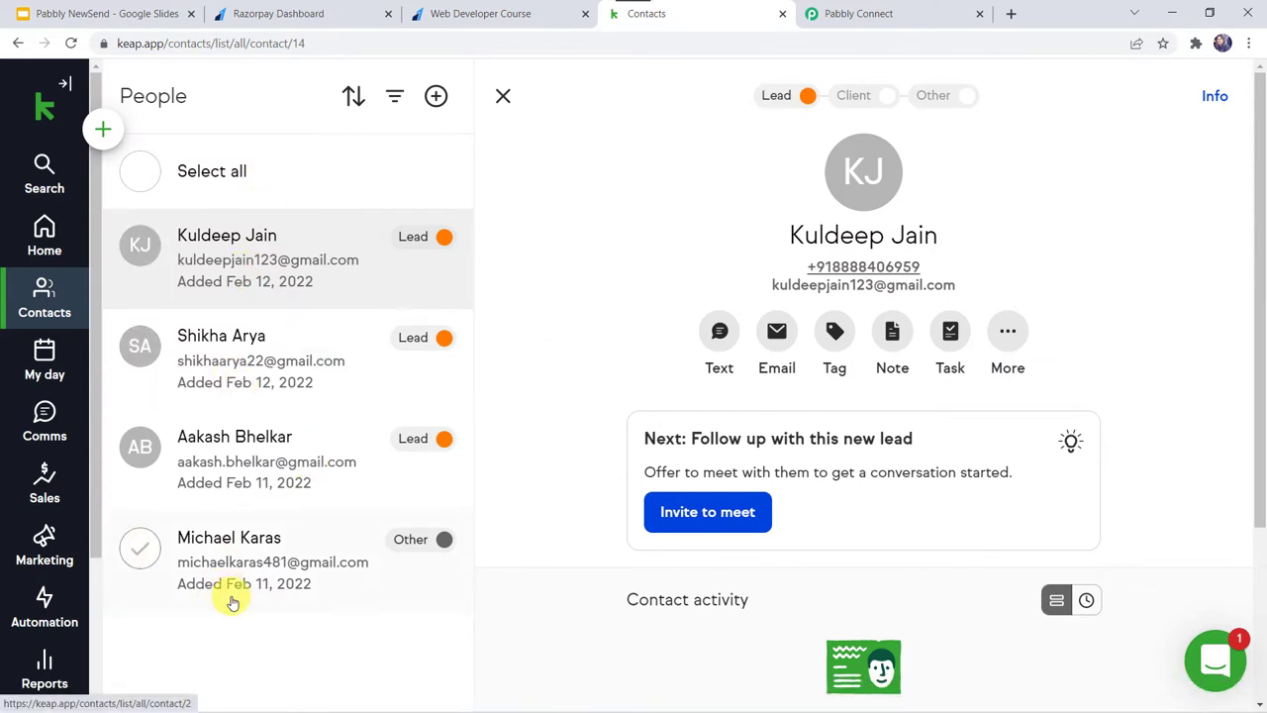
click(481, 12)
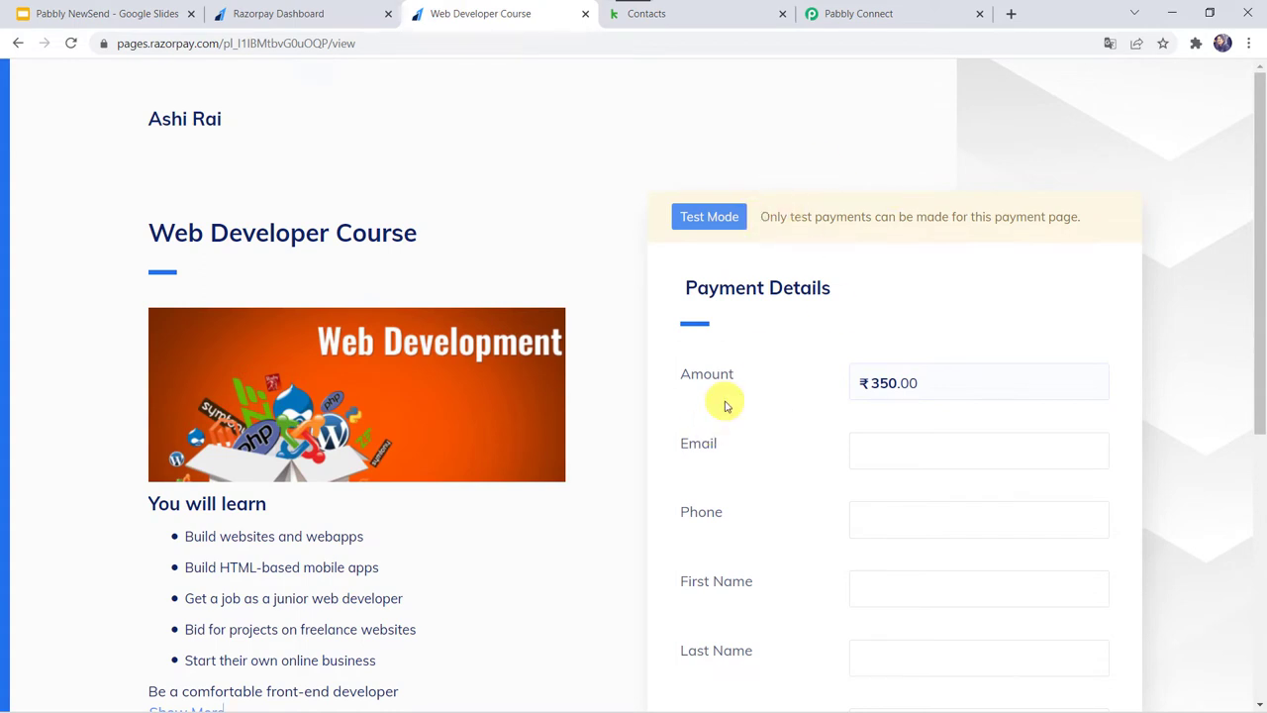
click(699, 16)
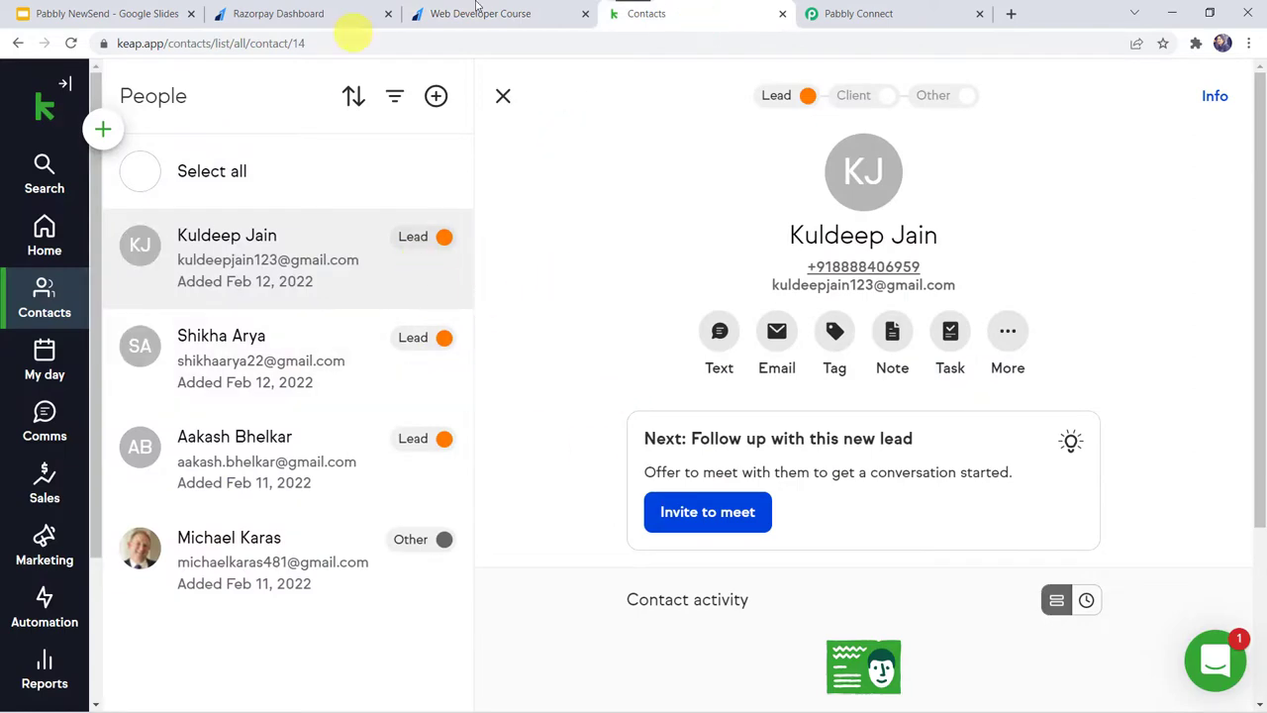
click(505, 15)
Enter the customer's email, phone number, first name and last name in the payment form
scroll(698, 305, down, 2)
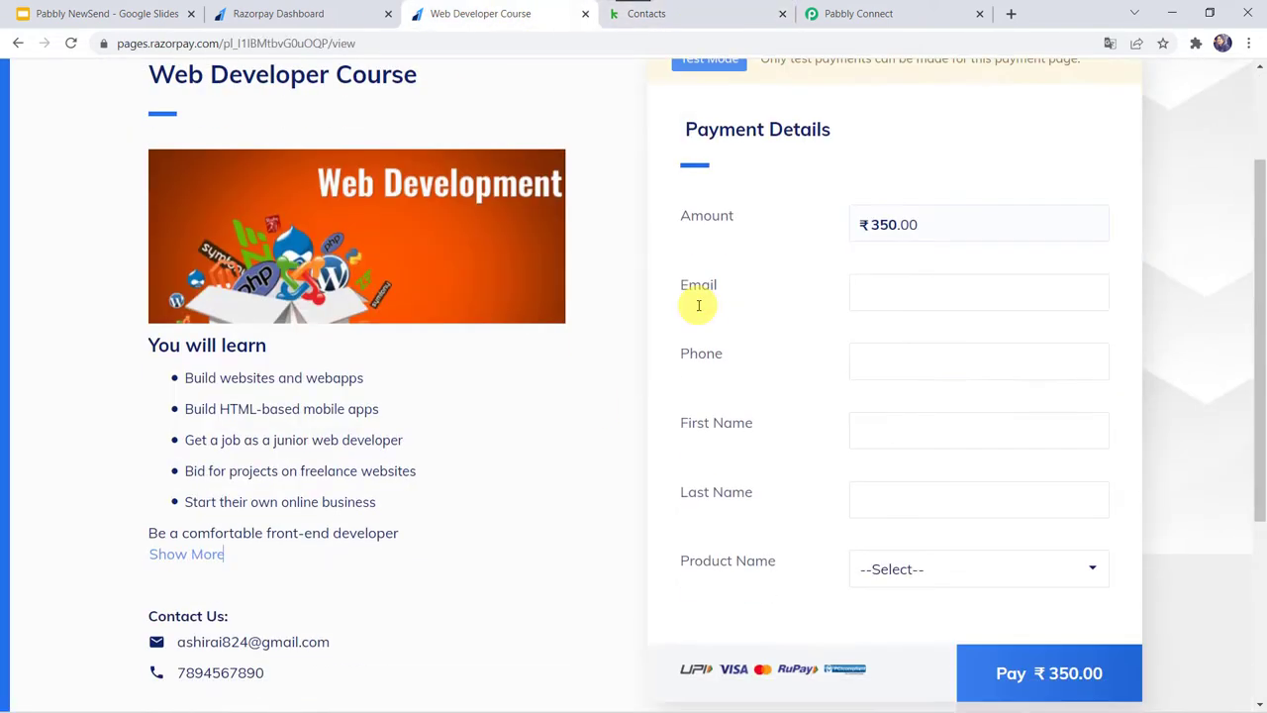
click(876, 285)
text(ada)
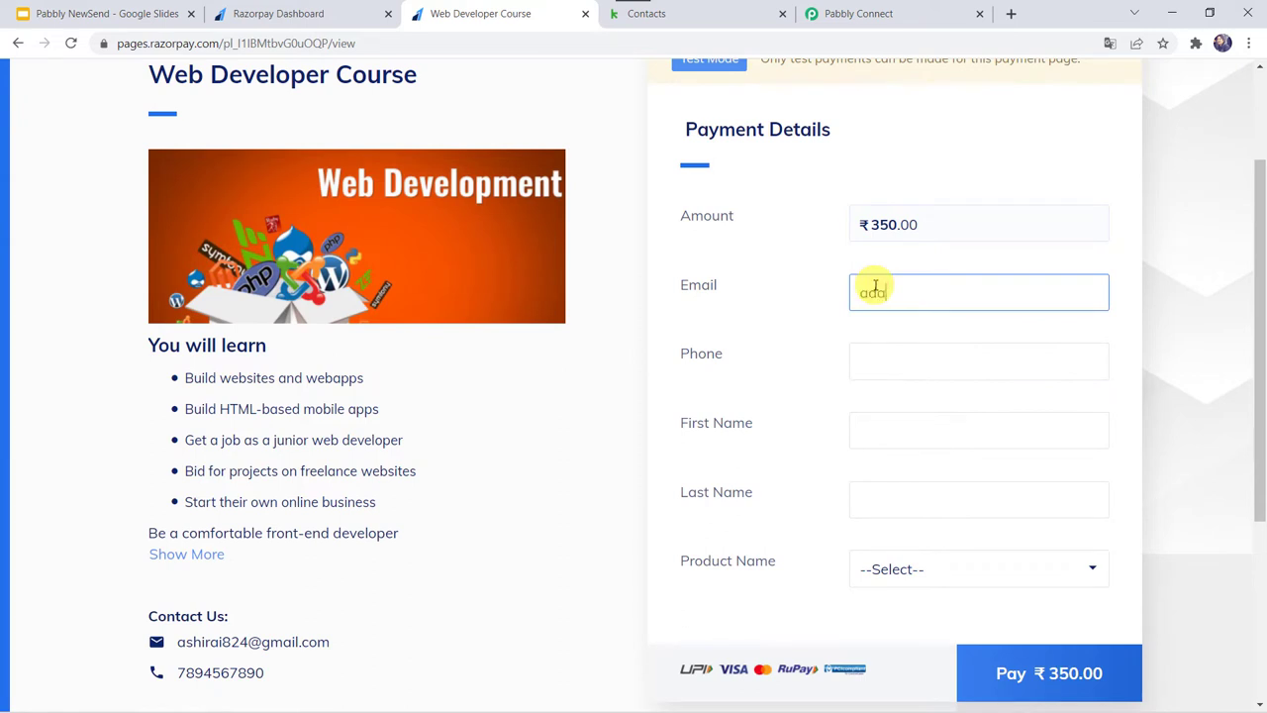
key(Tab)
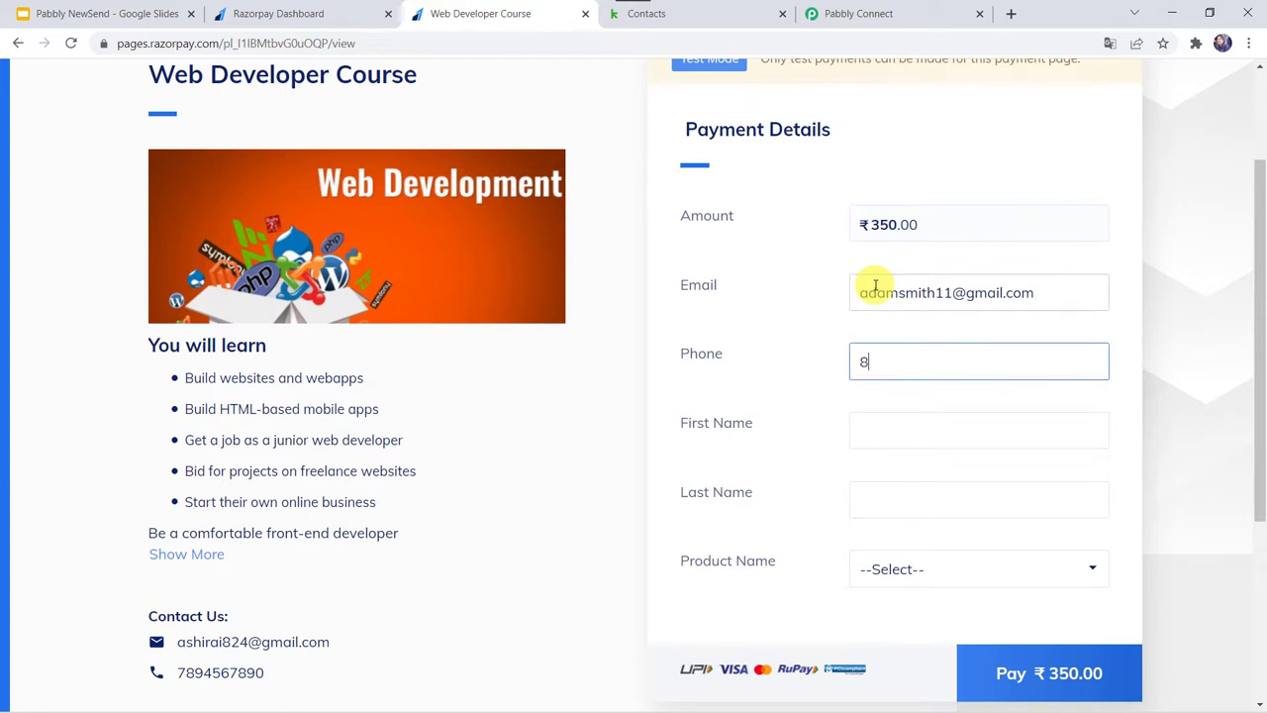
key(Tab)
key(Tab)
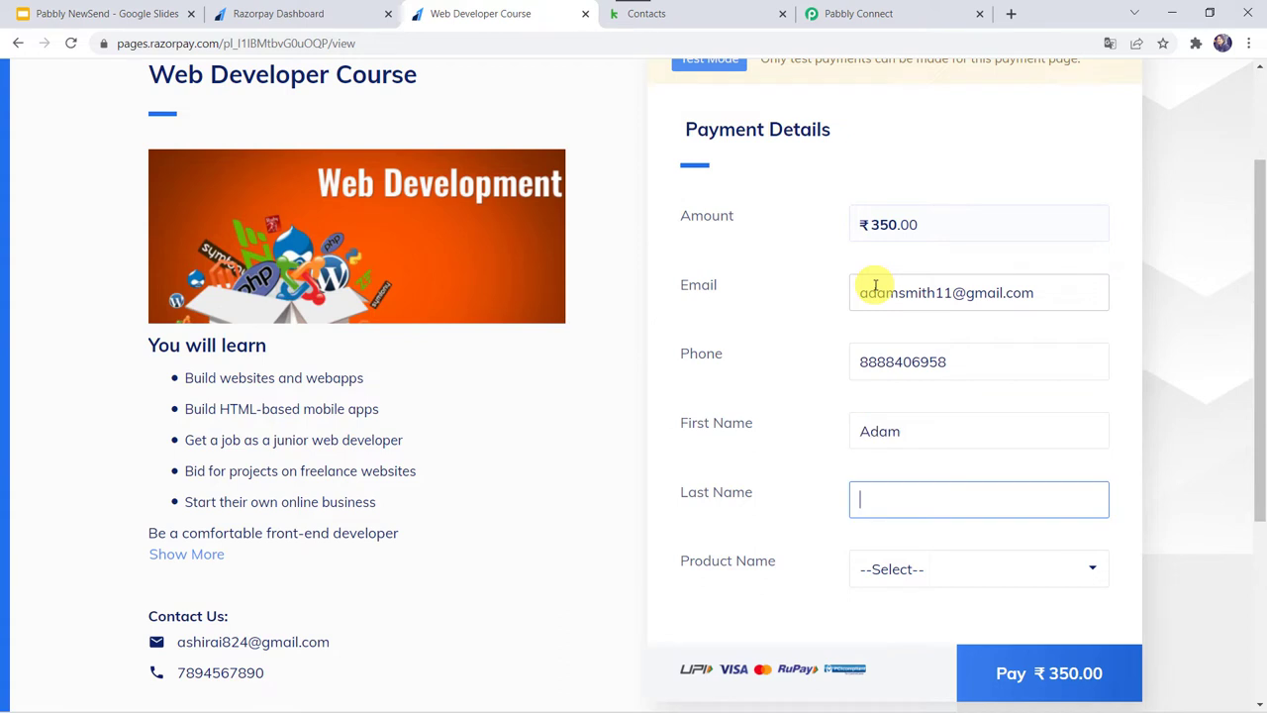
key(Tab)
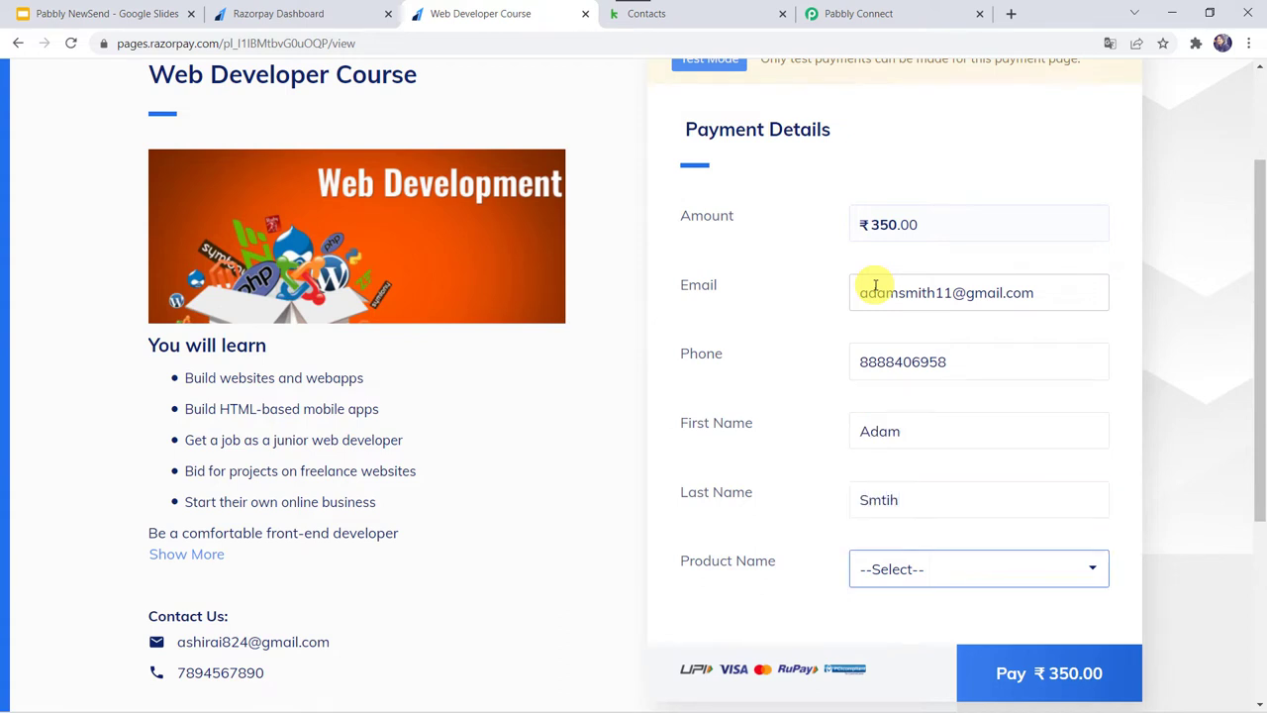
Correct the misspelled last name and select Java Course as the Product Name
click(905, 497)
key(BackSpace)
key(BackSpace)
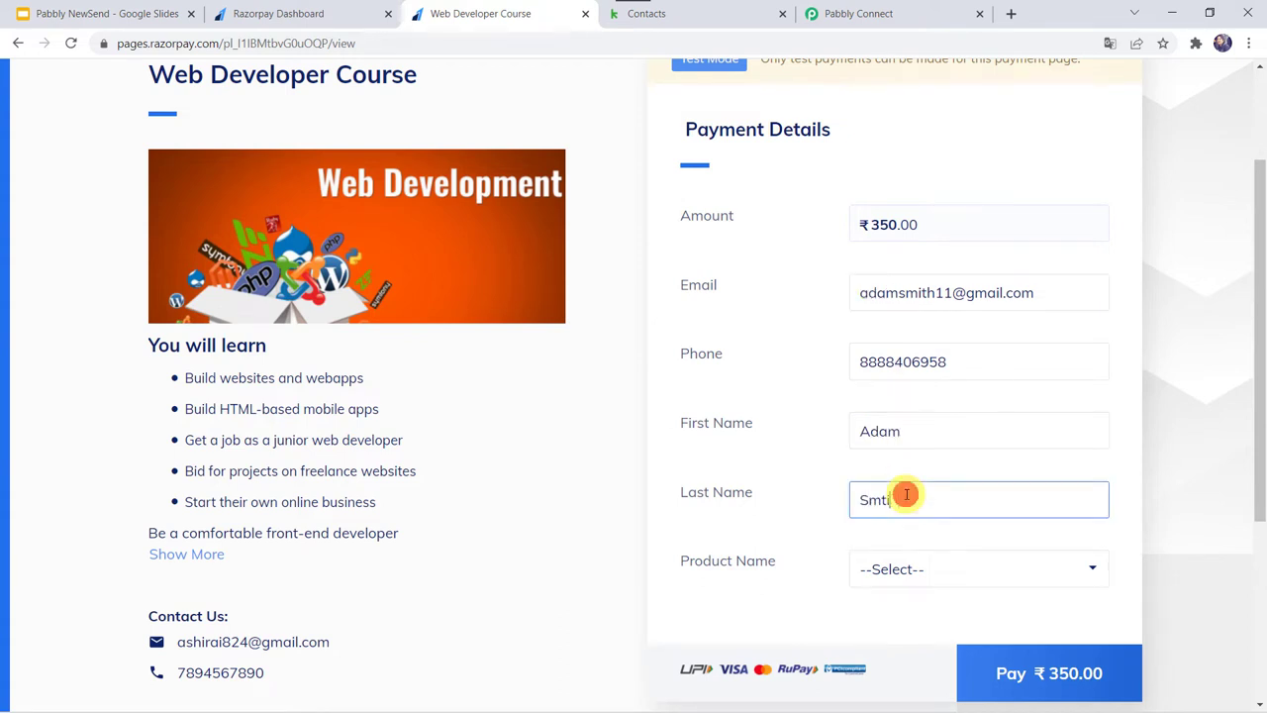
text(ih)
key(Tab)
click(926, 572)
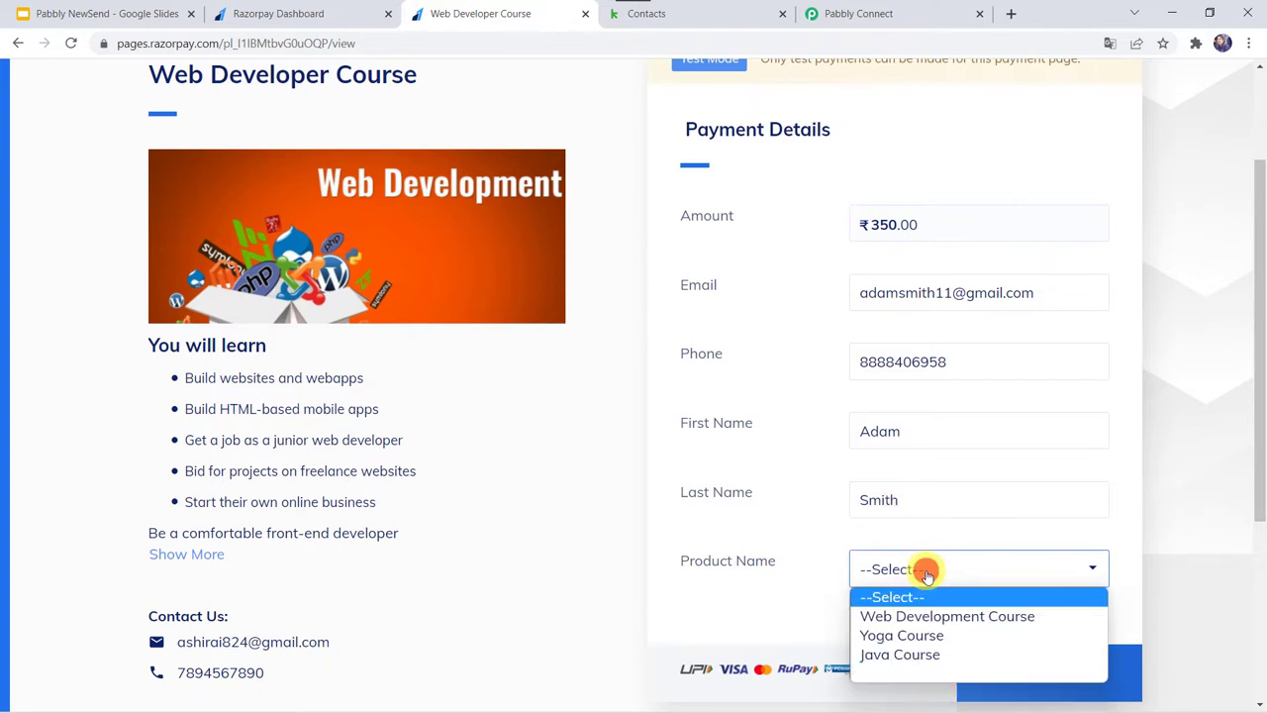
click(883, 655)
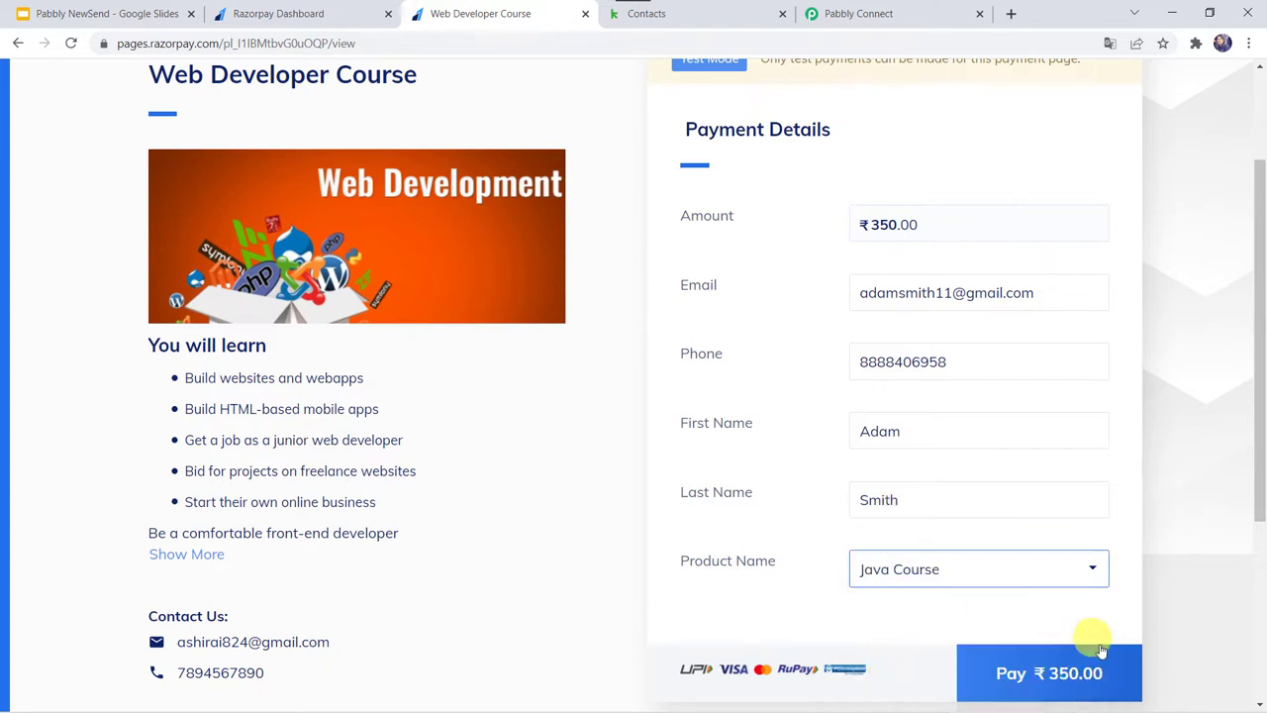
Start the ₹350 payment by card and enter the test card number, expiry and CVV
click(1029, 676)
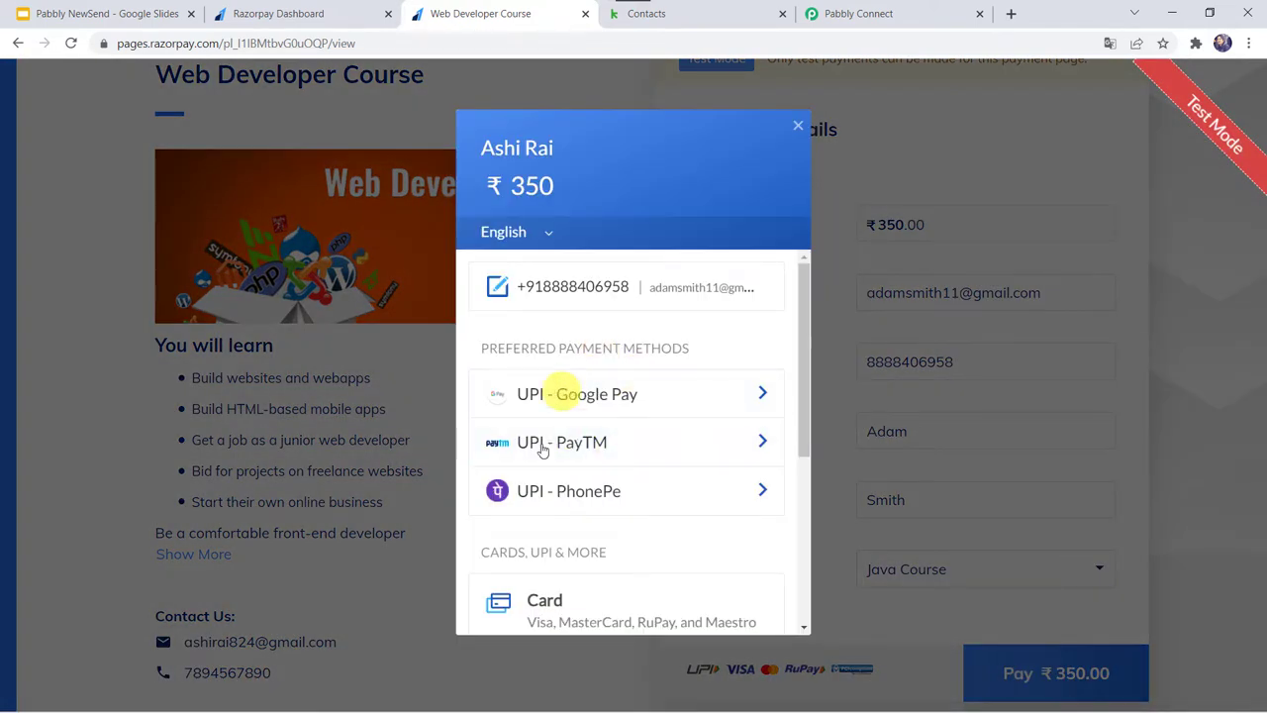
click(565, 612)
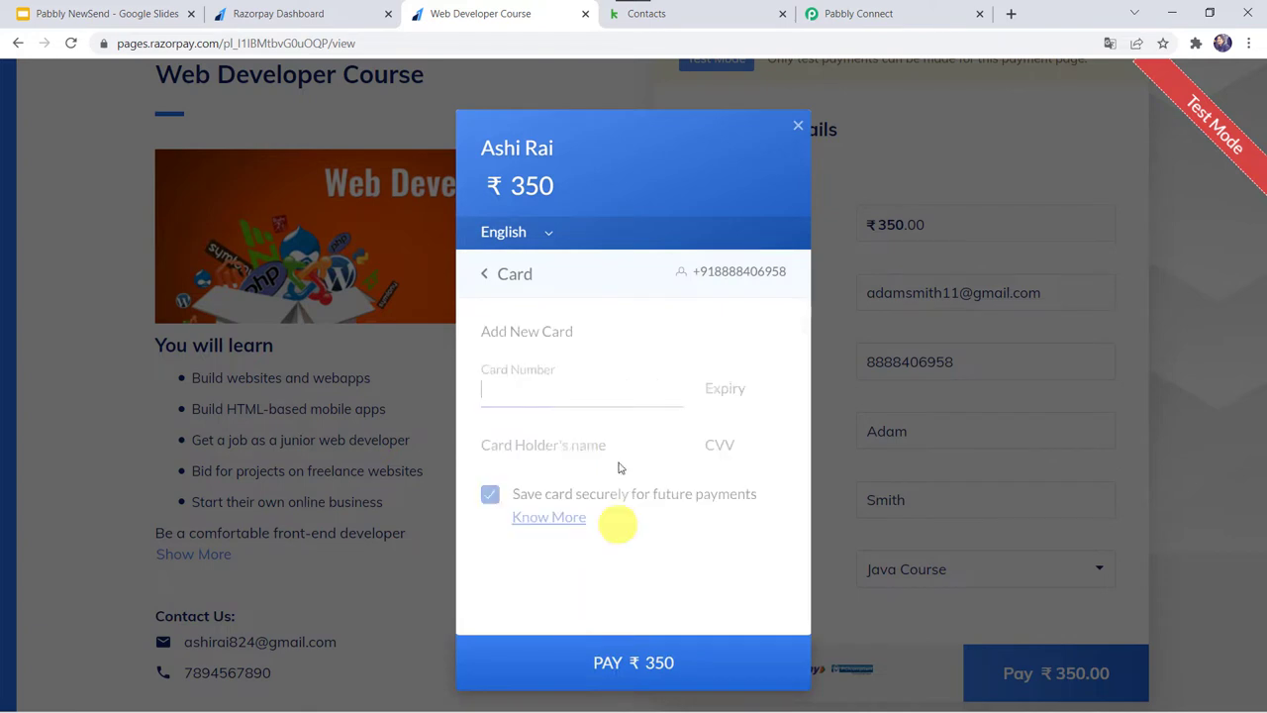
click(555, 381)
text(4)
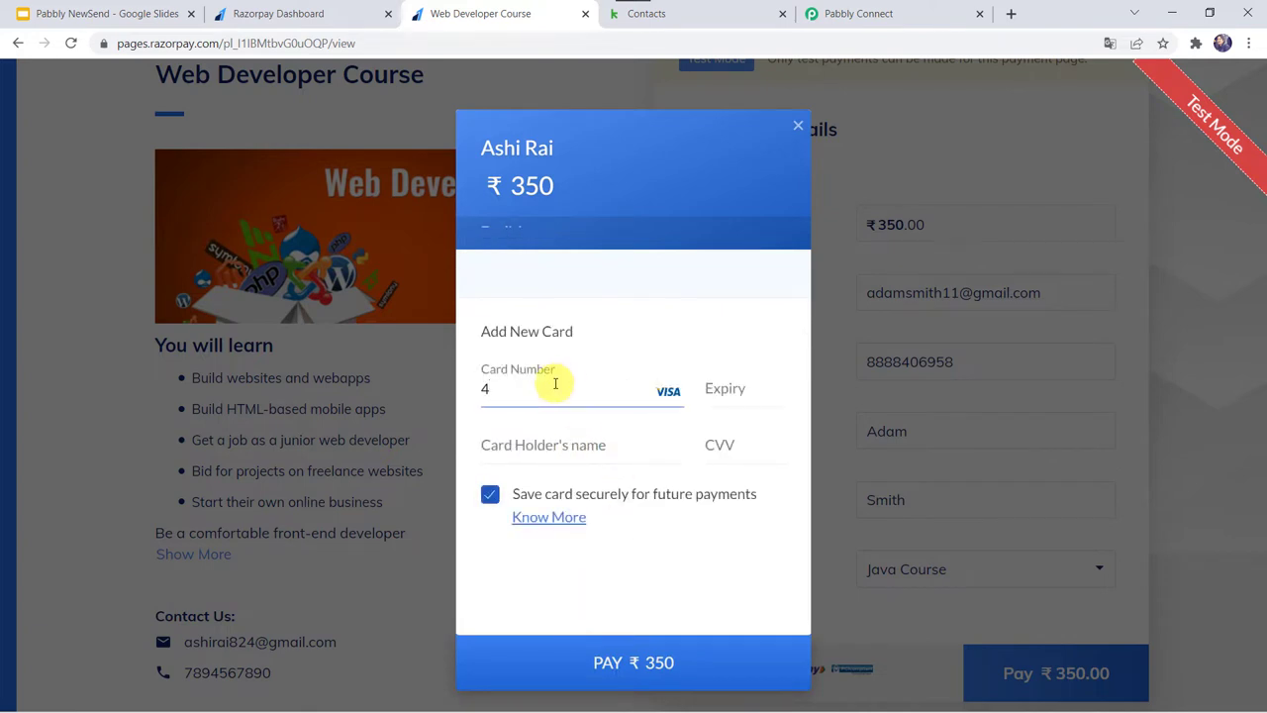
text(1111)
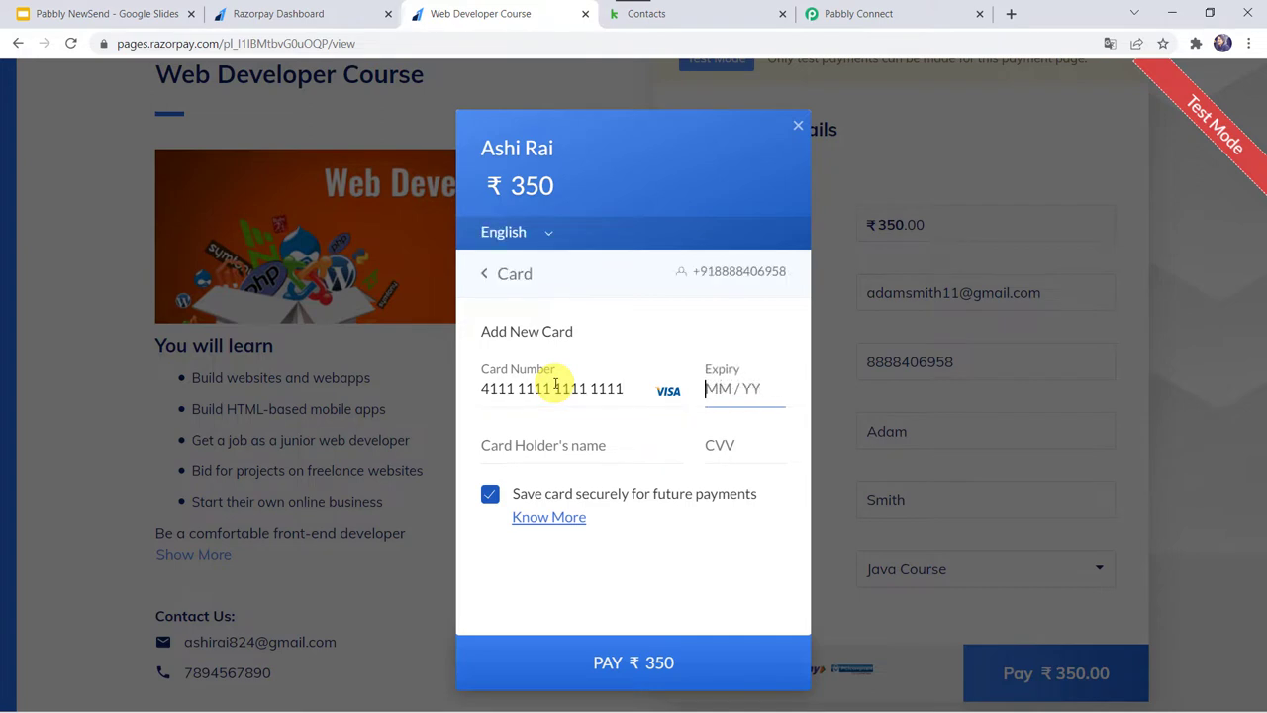
text(1111111111102525)
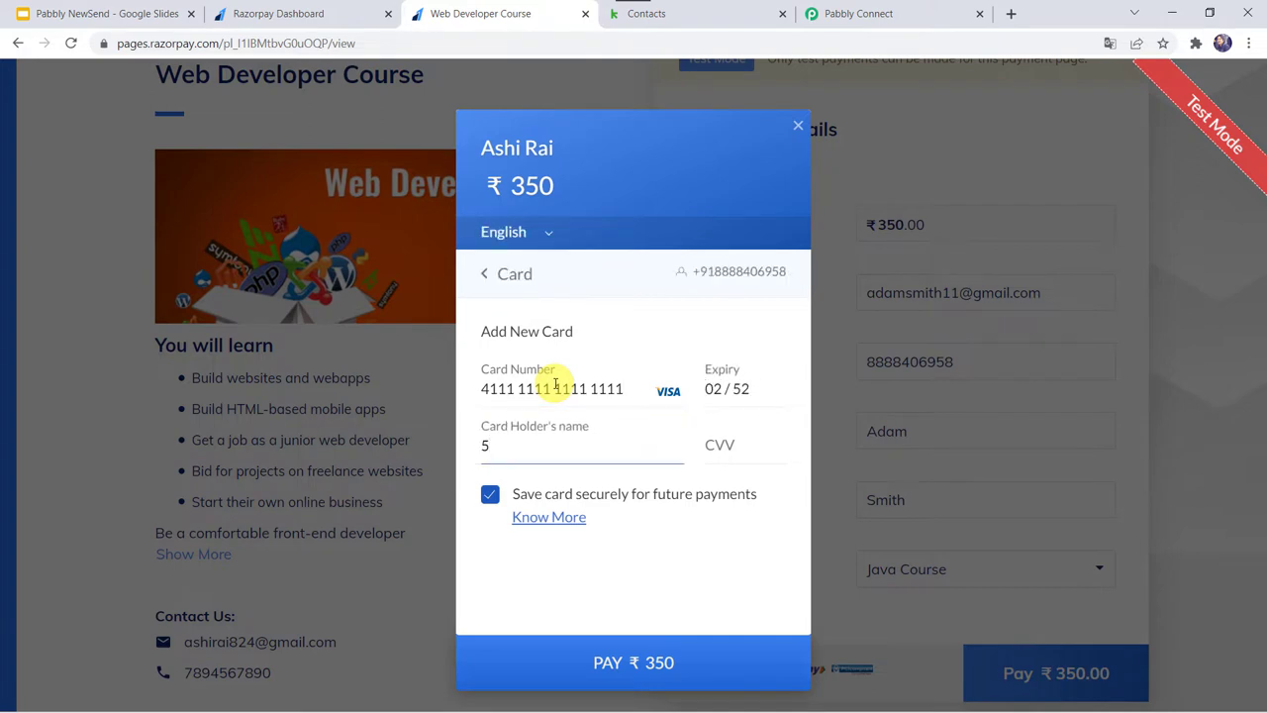
text(Raj)
key(Tab)
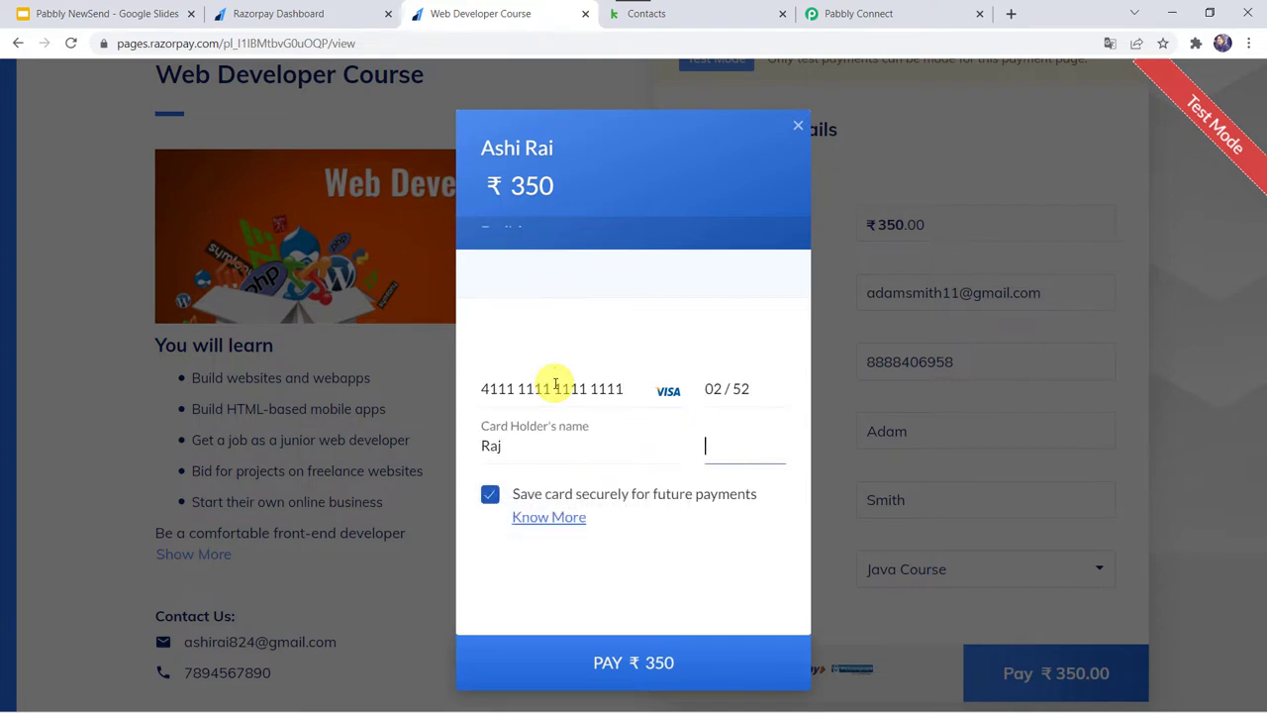
text(123)
Submit the card payment, skip saving the card, and mark the test payment Success
click(591, 659)
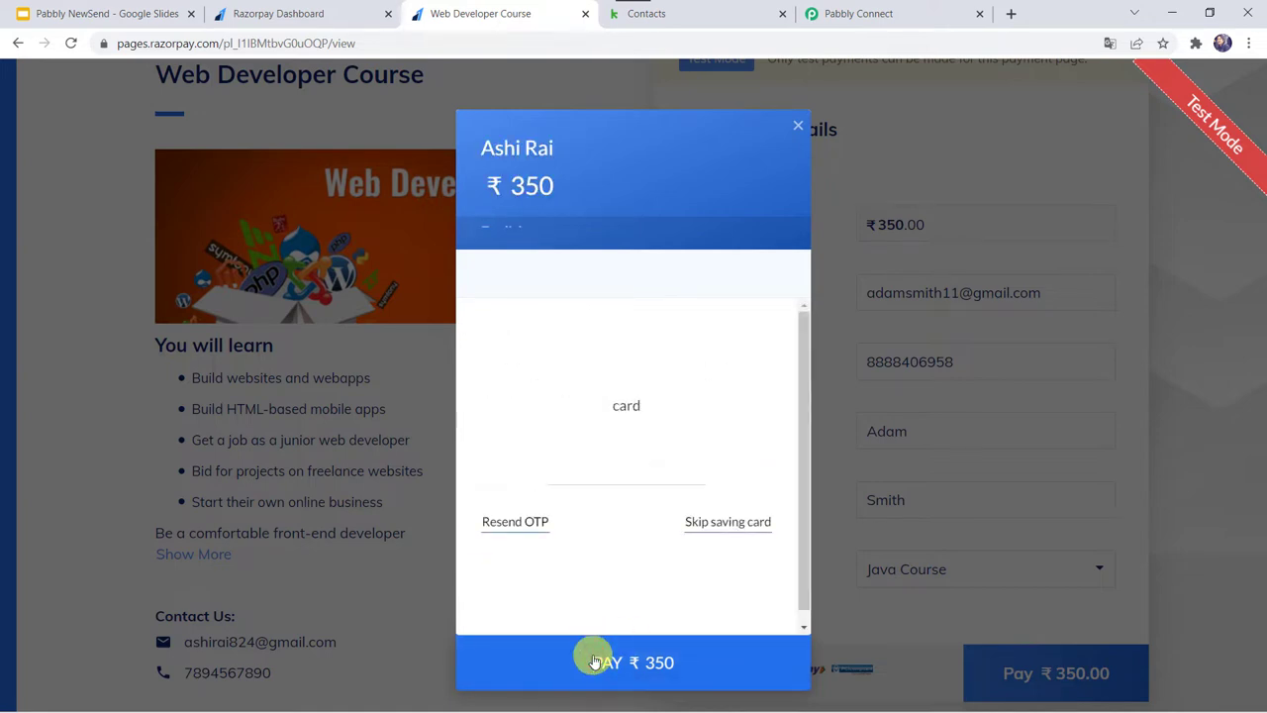
click(722, 521)
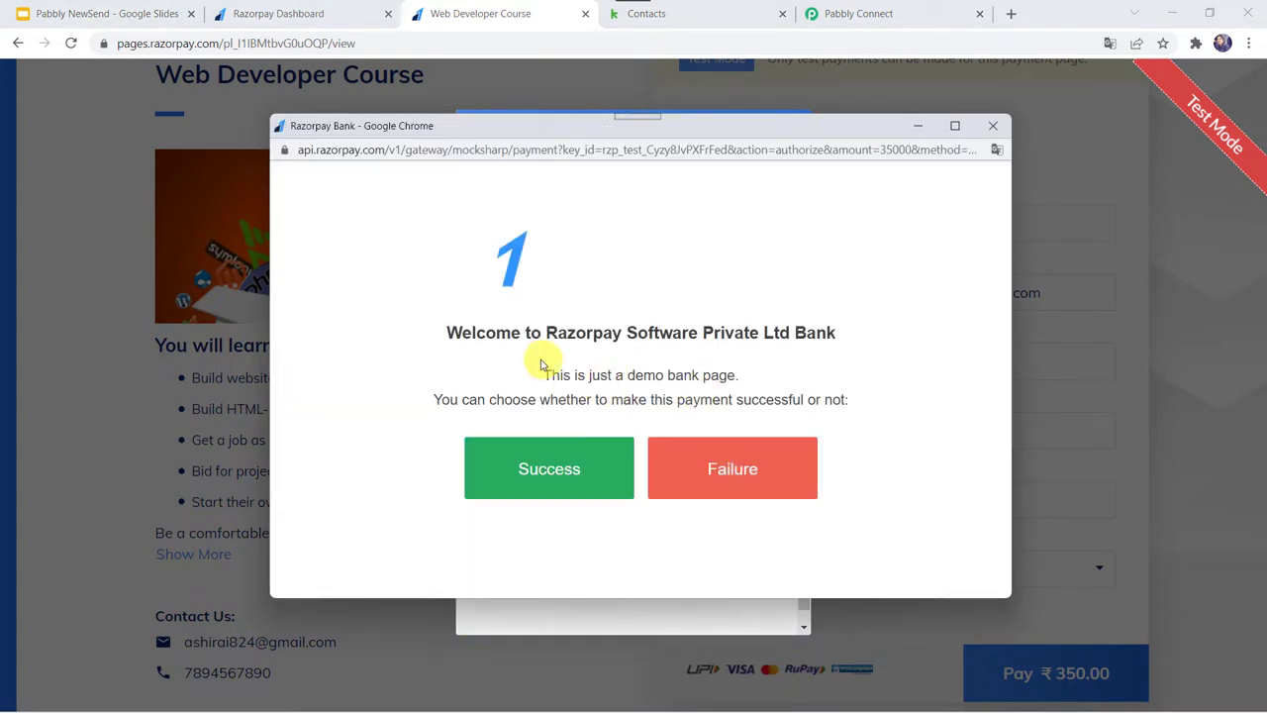
click(526, 472)
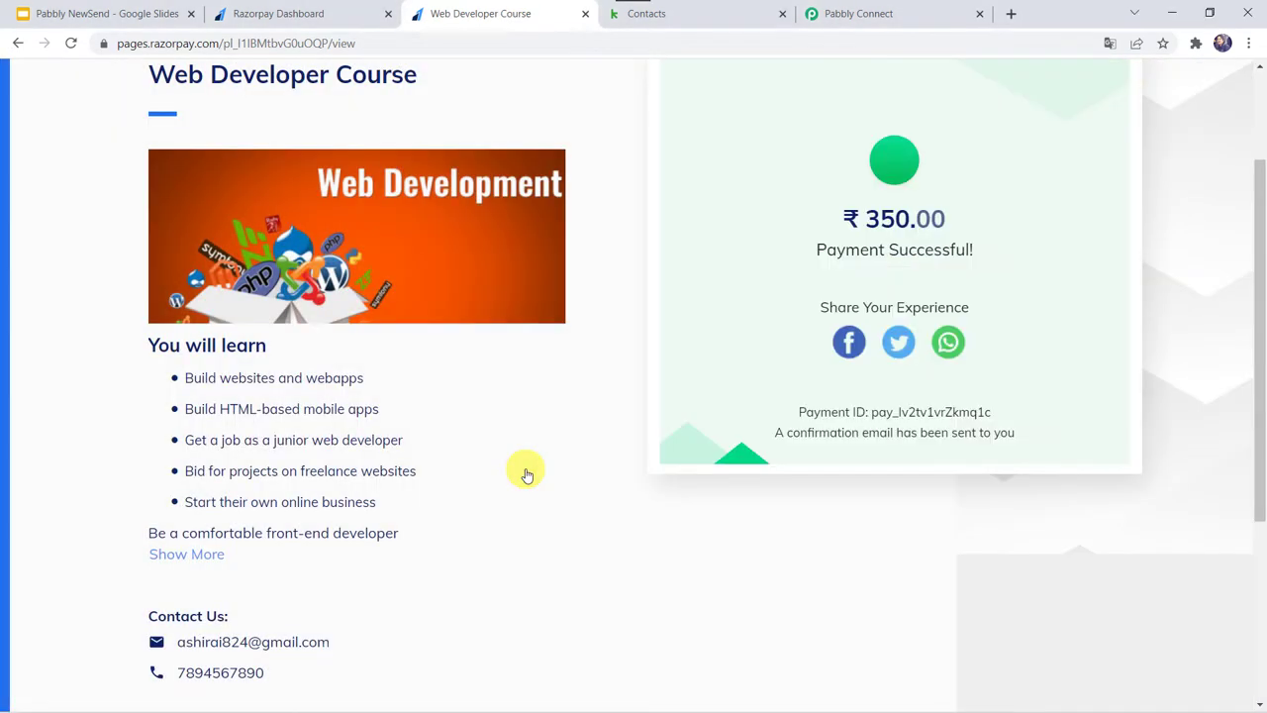
scroll(597, 464, up, 2)
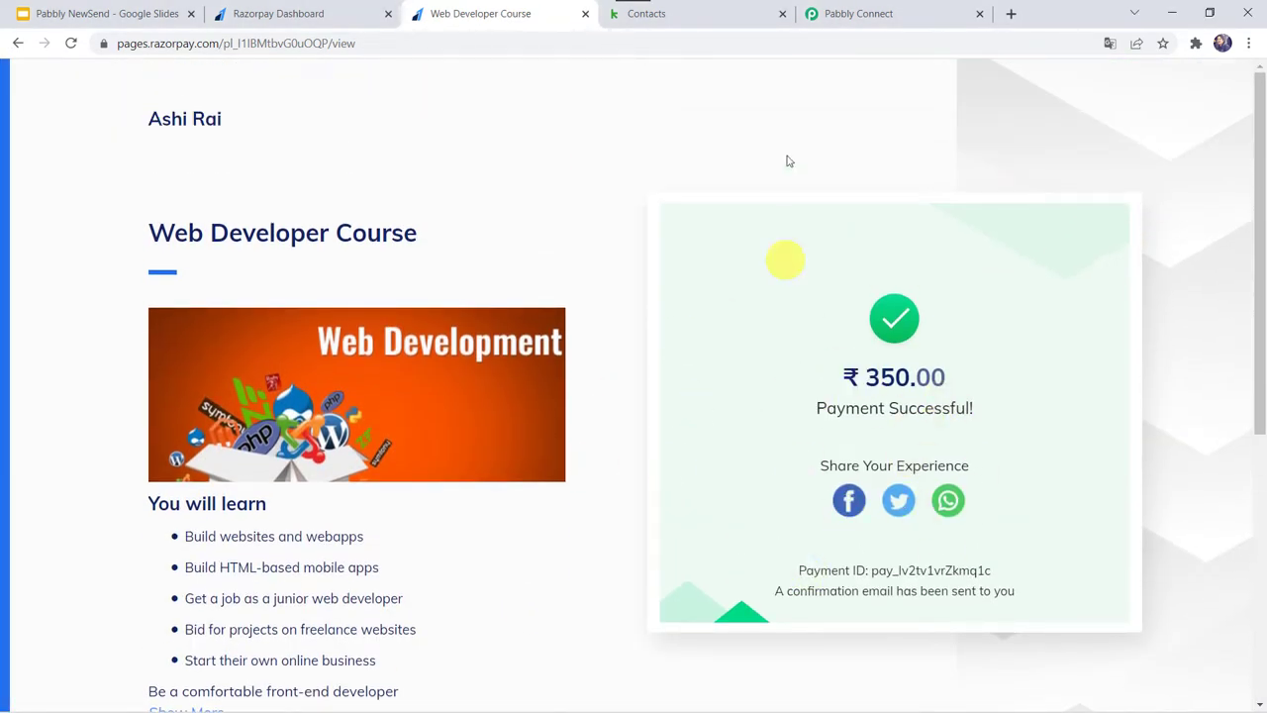
click(725, 11)
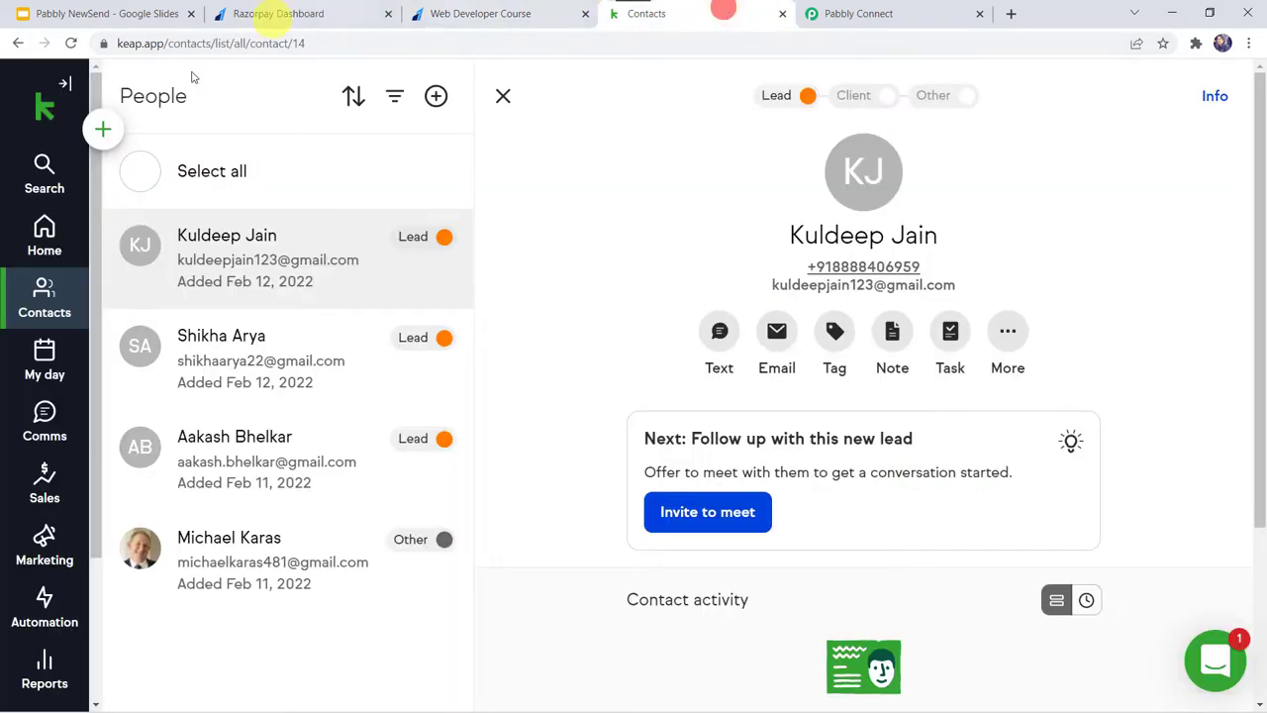
click(71, 43)
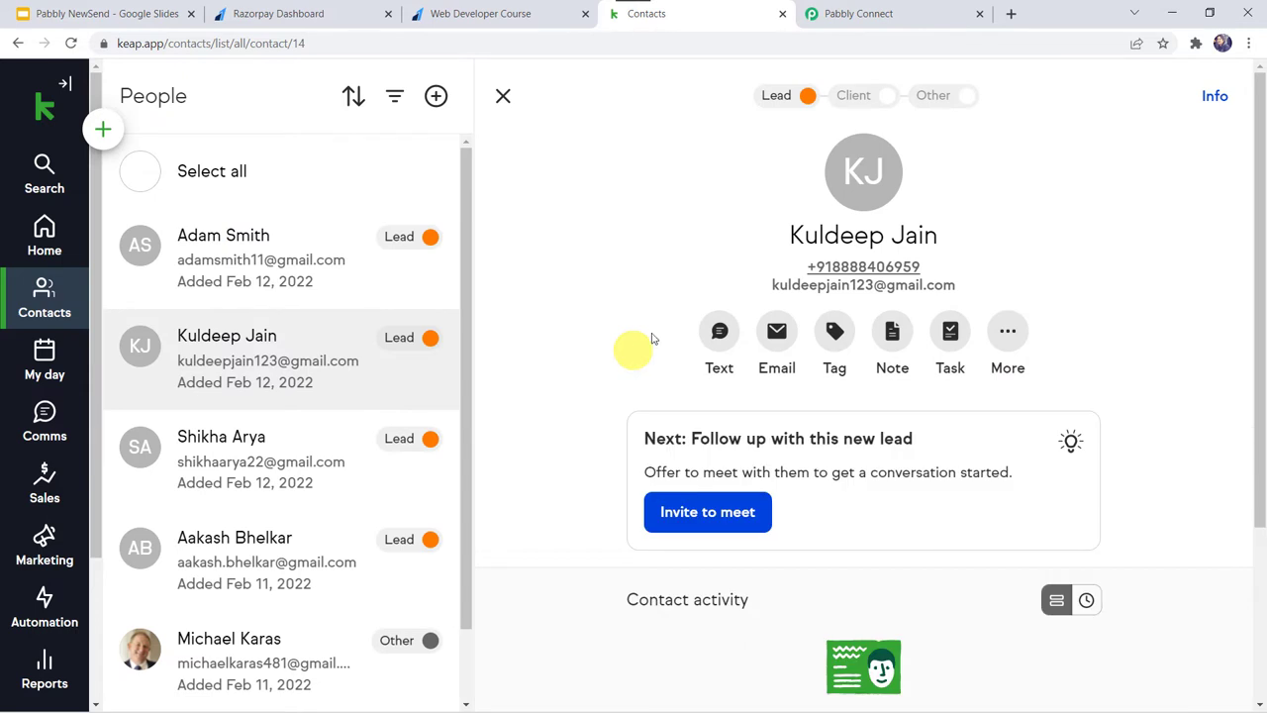
click(221, 241)
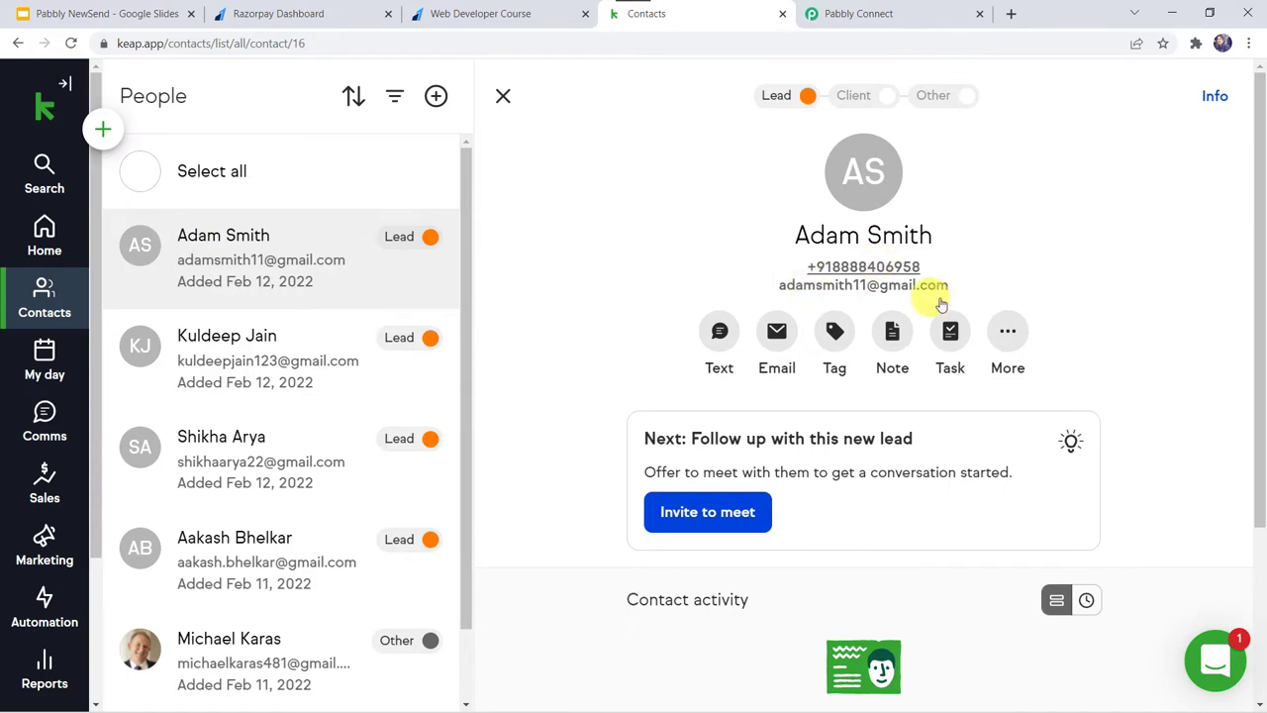
click(494, 20)
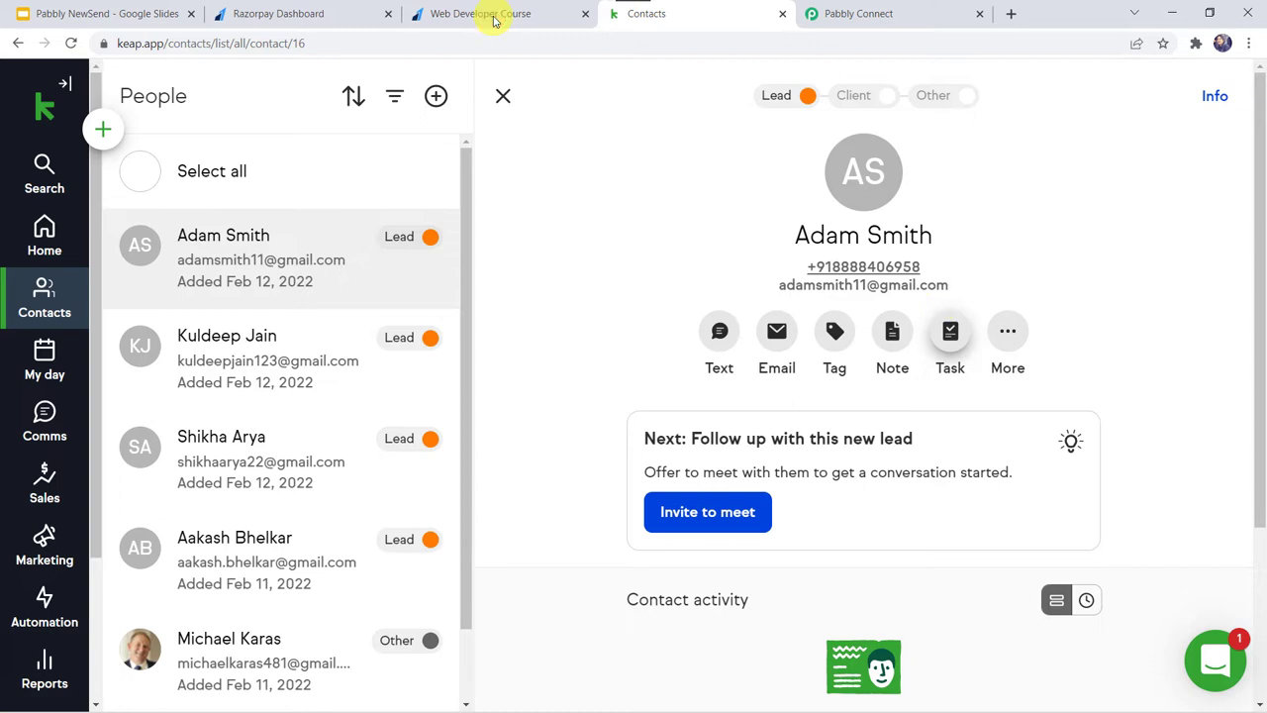
click(495, 17)
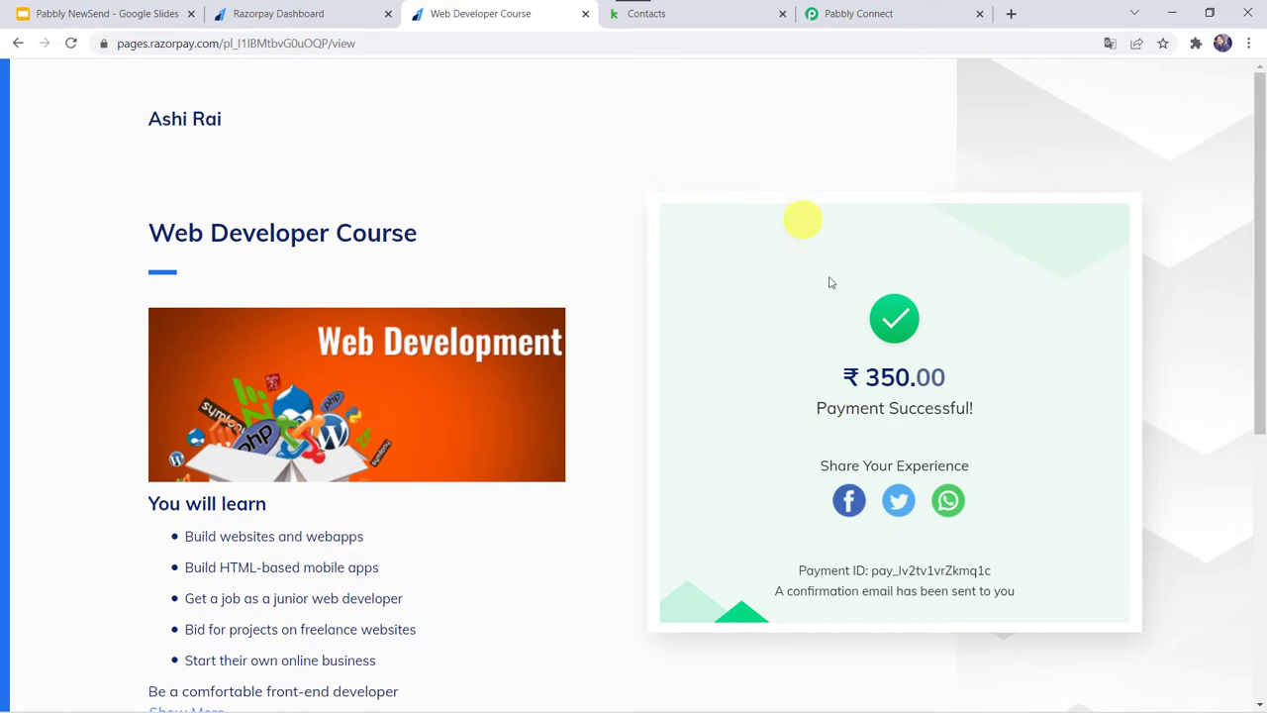
Switch to the Keap contacts tab
click(718, 21)
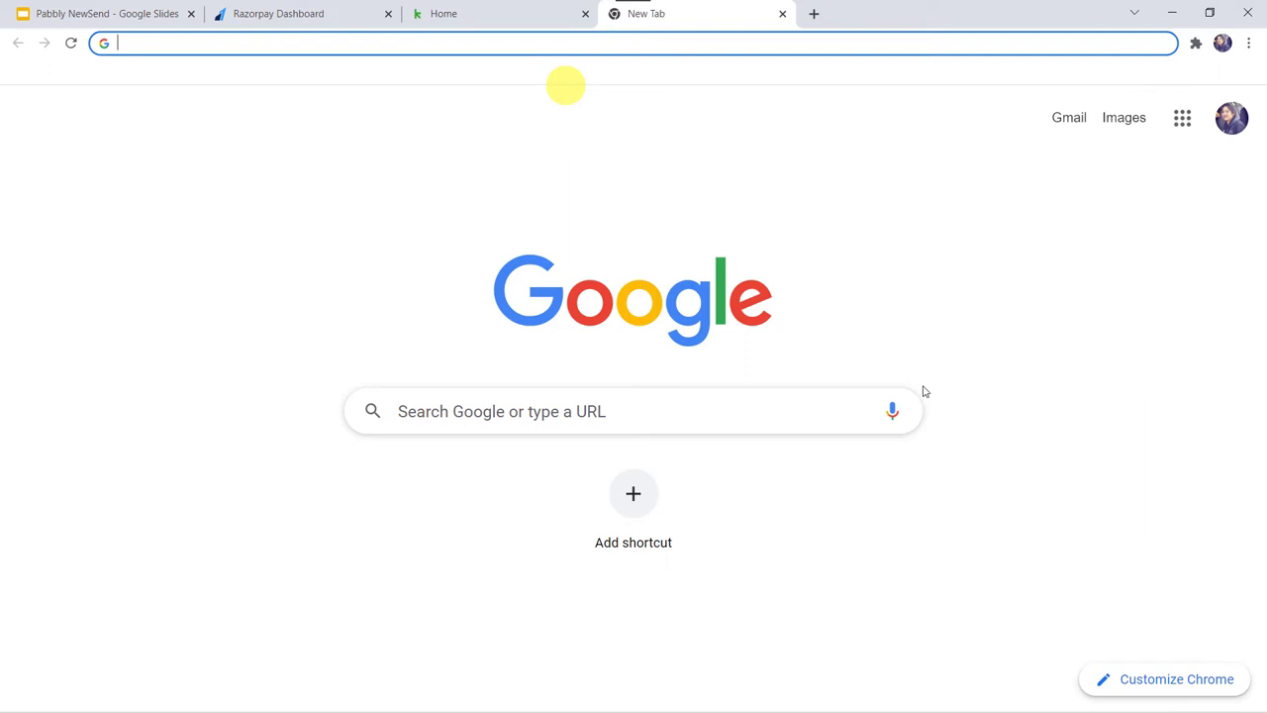
Go to the Pabbly website, open Products > Pabbly Connect, and sign in
text(pabbly)
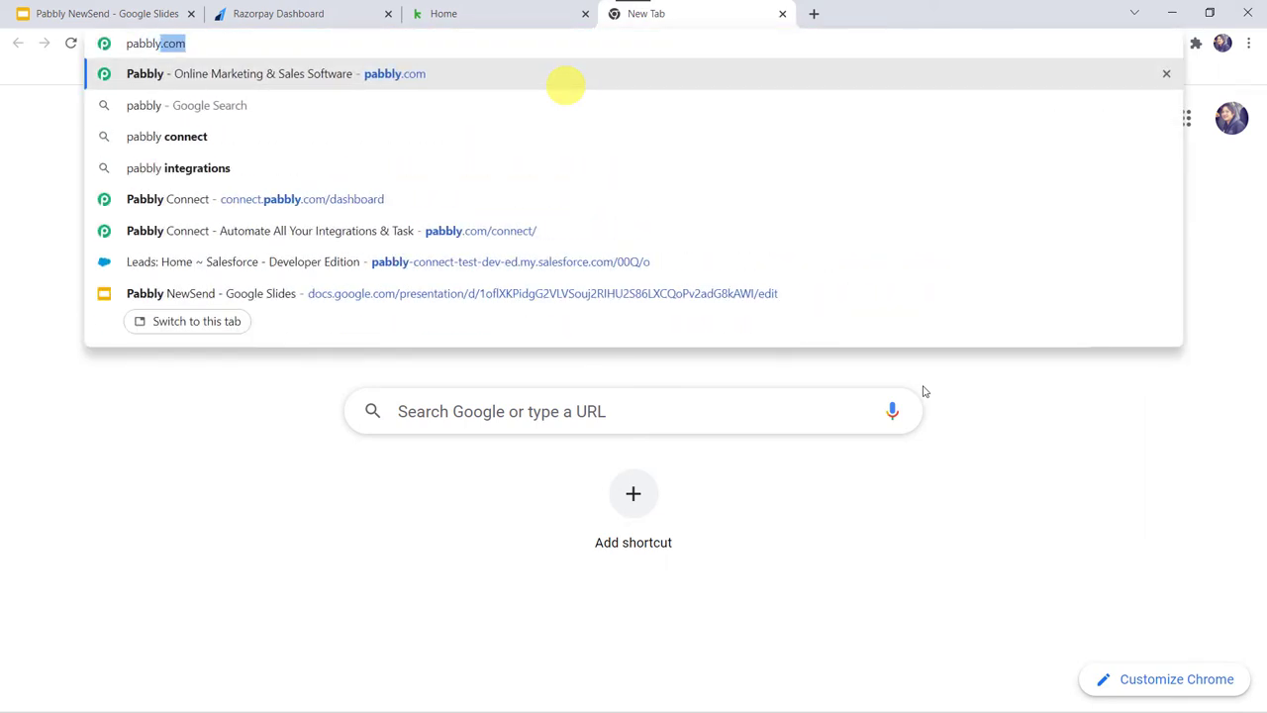
key(Return)
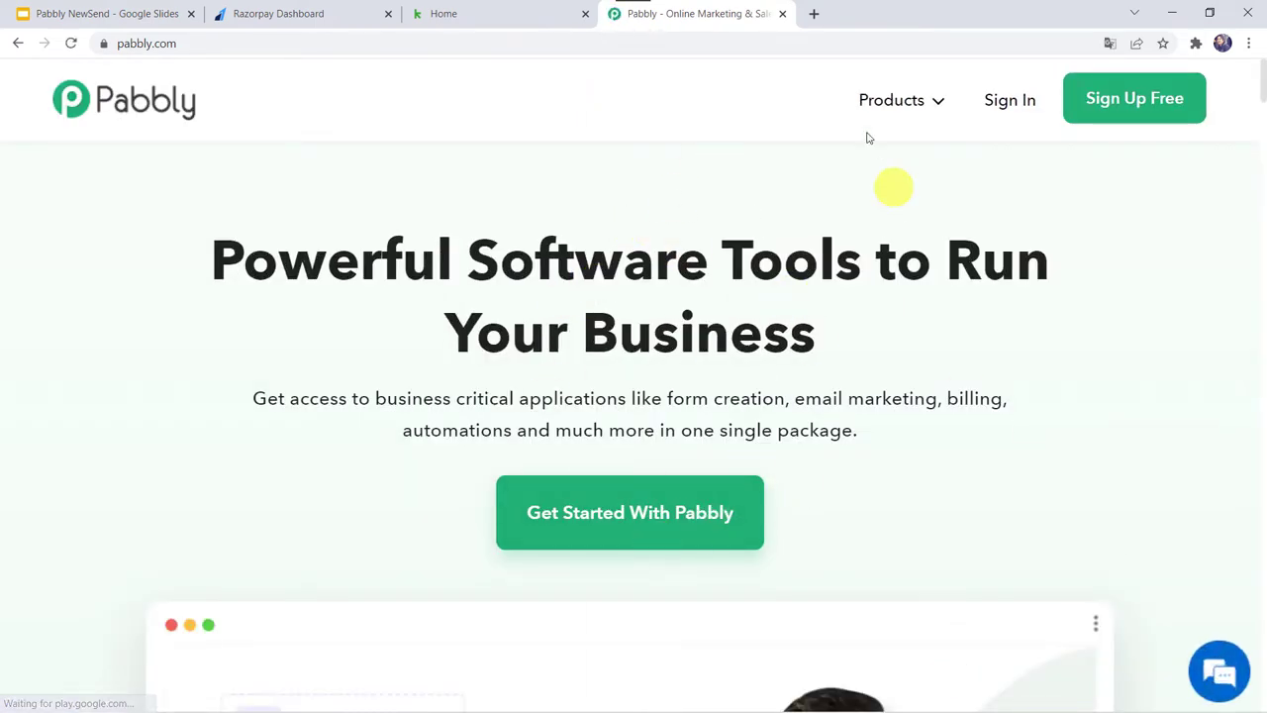
mouse_move(916, 104)
click(414, 377)
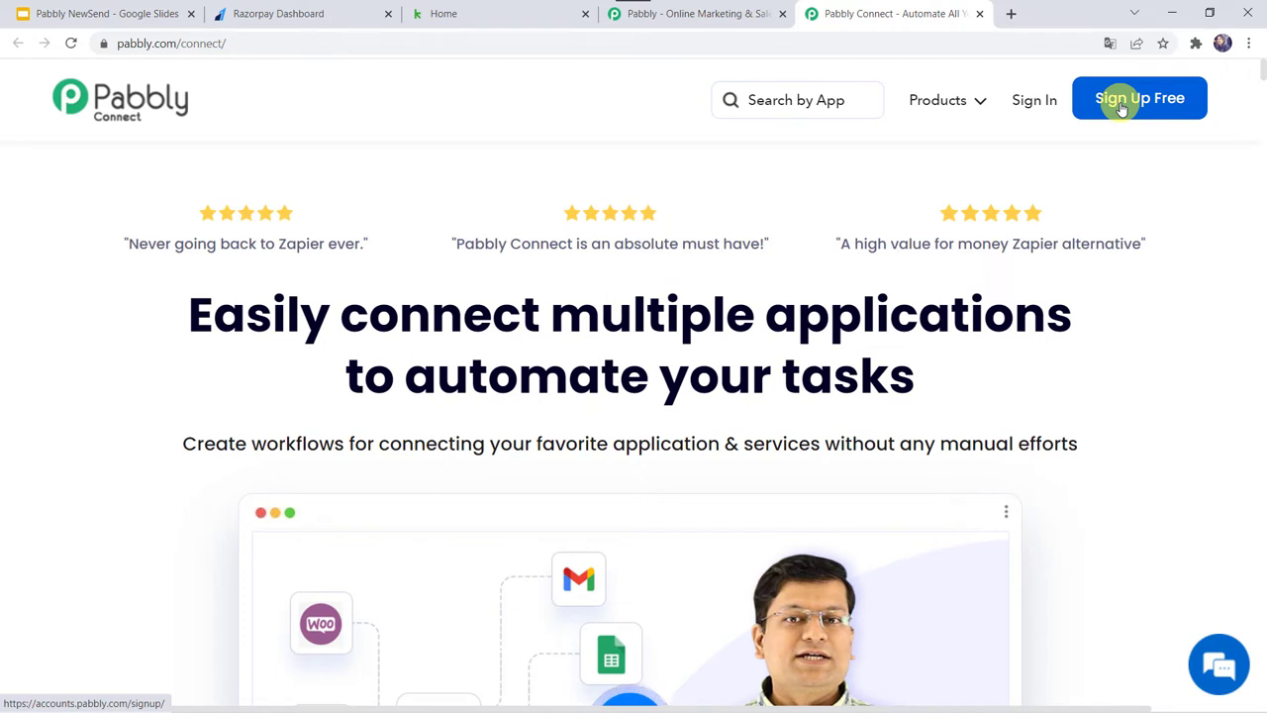
click(1036, 109)
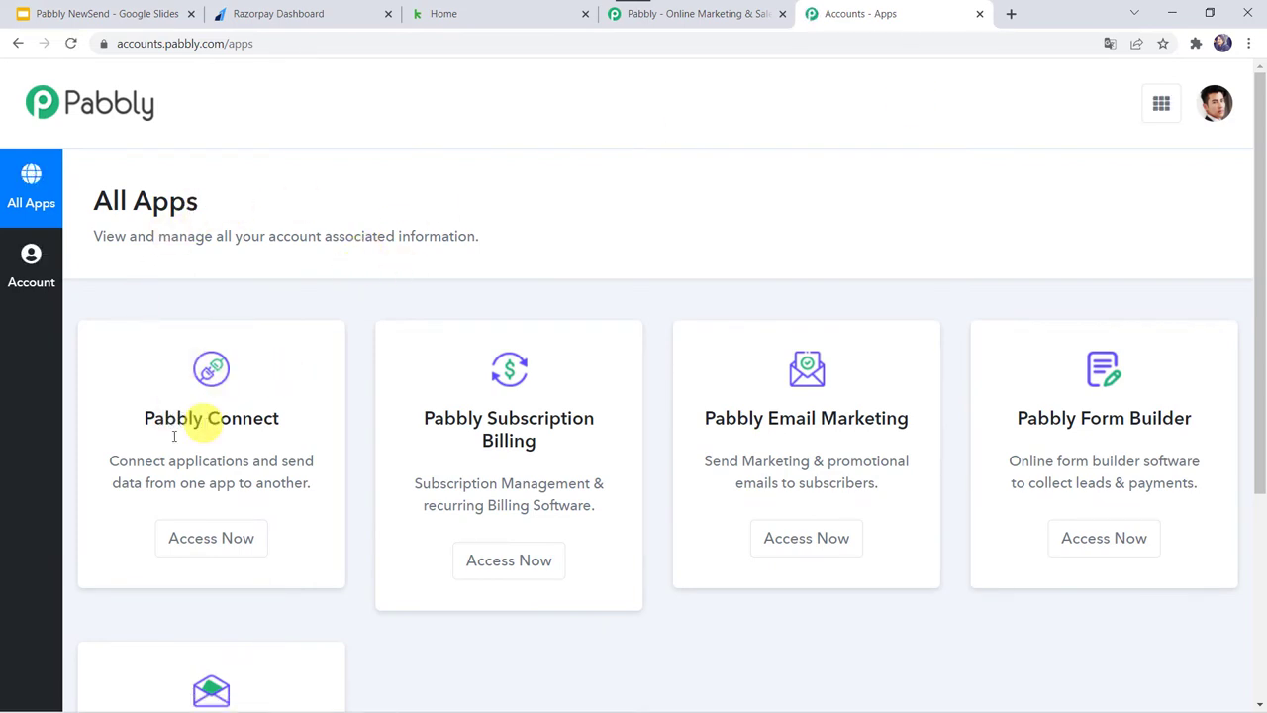
Create a workflow named 'Add Razorpay Customers in Keap CRM Automatically' from Pabbly Connect
click(210, 538)
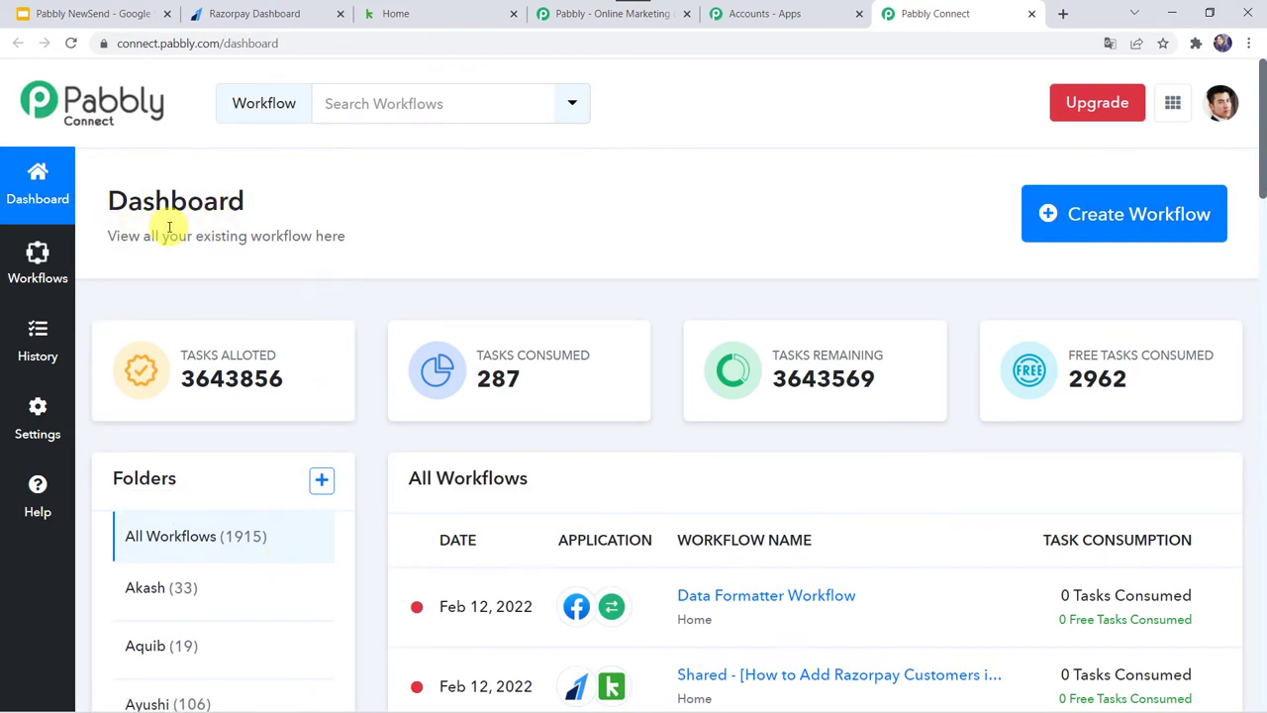
scroll(742, 452, down, 5)
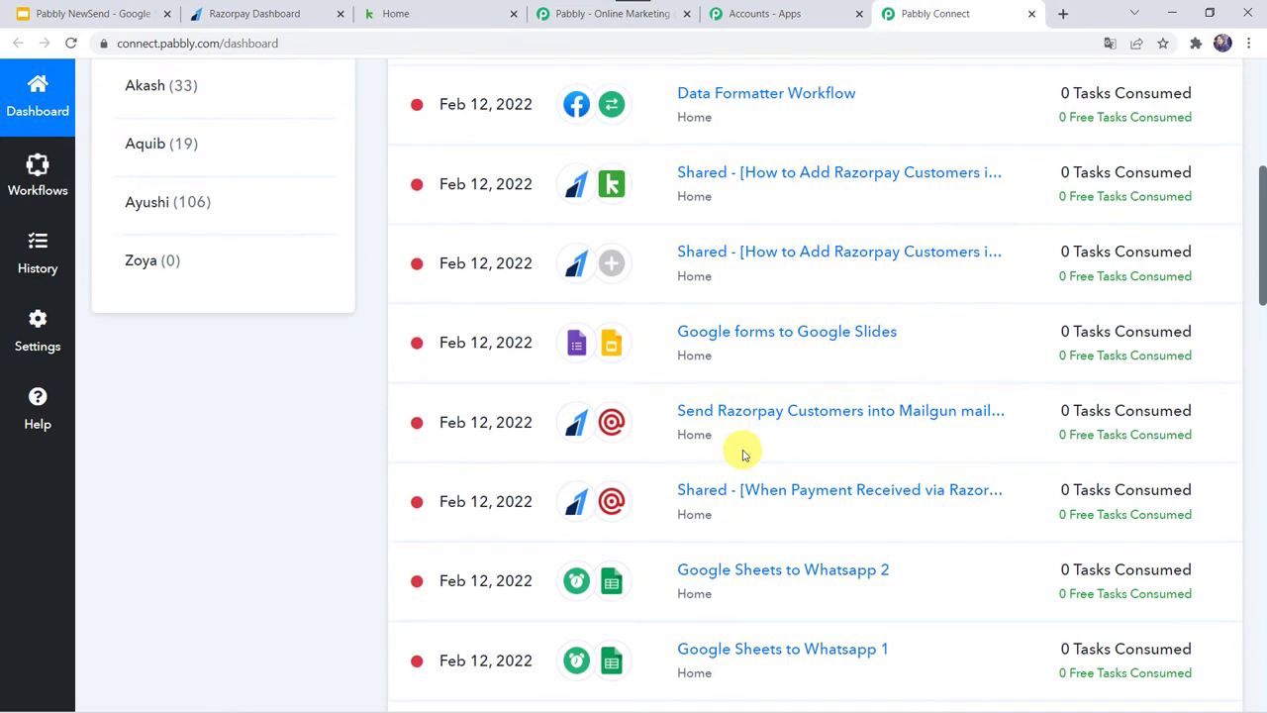
scroll(743, 454, up, 5)
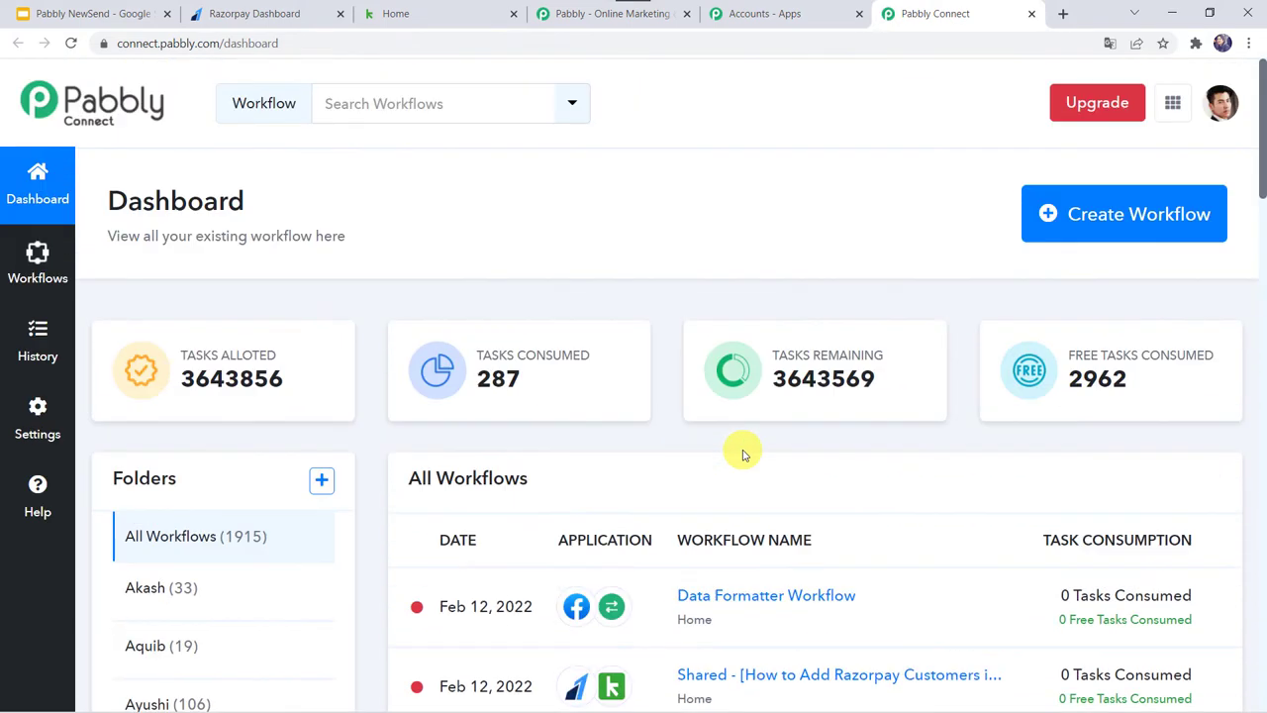
click(1098, 217)
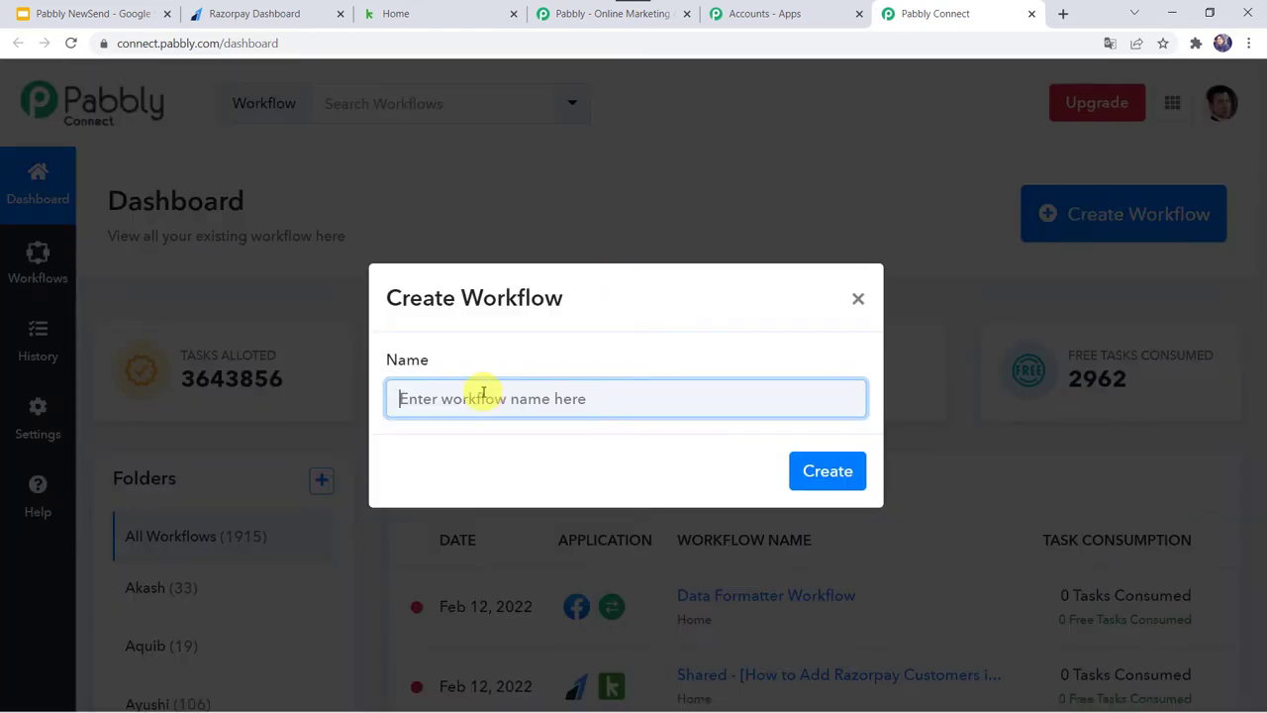
text(Add Razorpay Customers in Keap CRM Automatically)
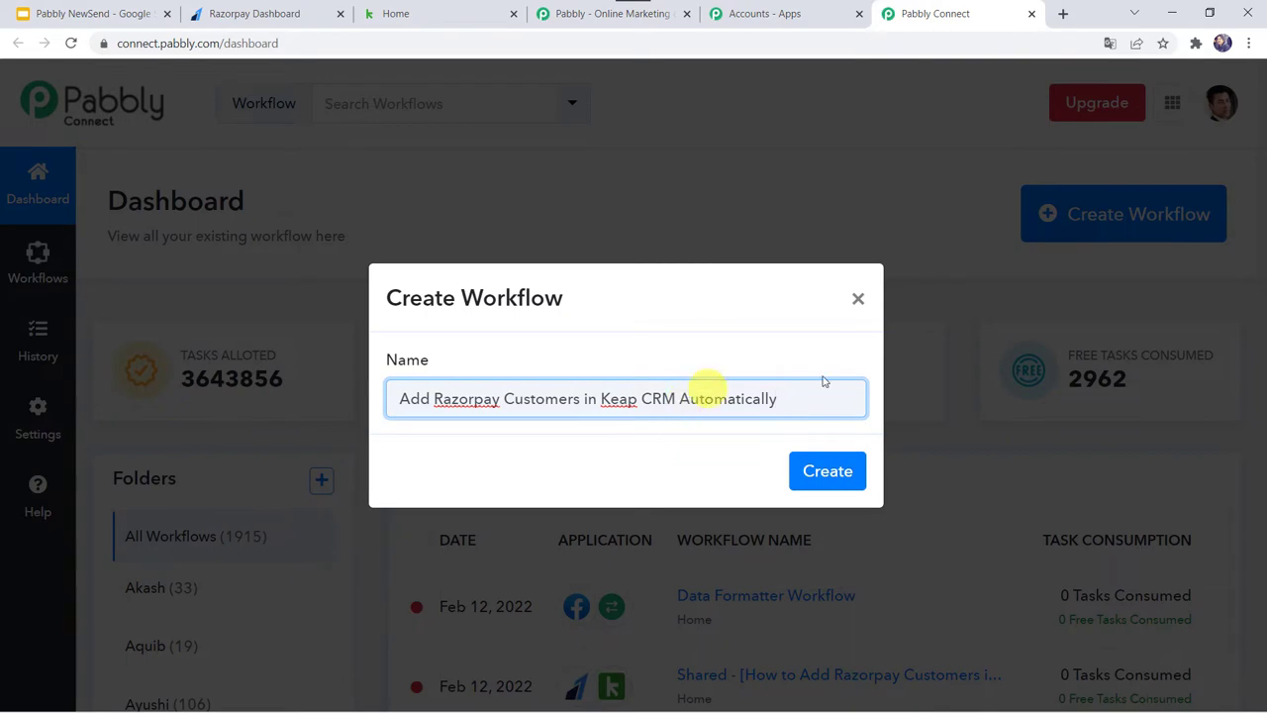
click(821, 479)
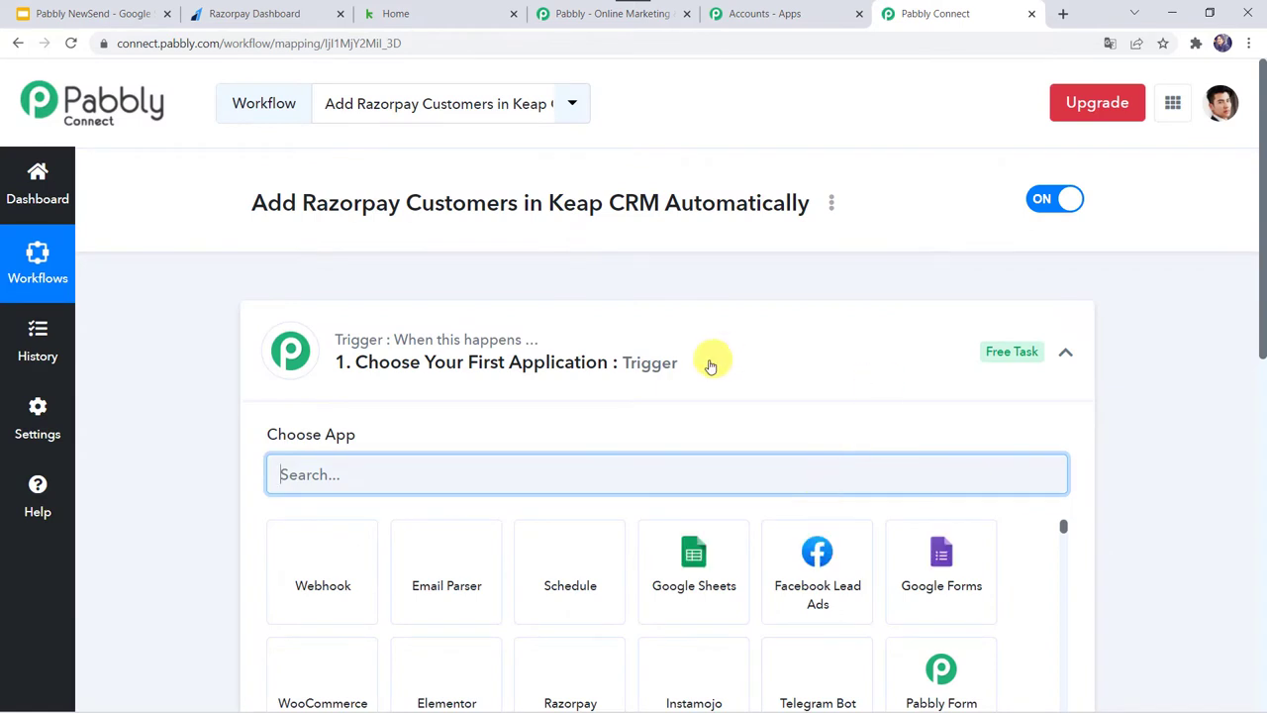
Set the trigger app to Razorpay, found by searching 'raz', with the Payment Captured event
click(679, 362)
click(676, 572)
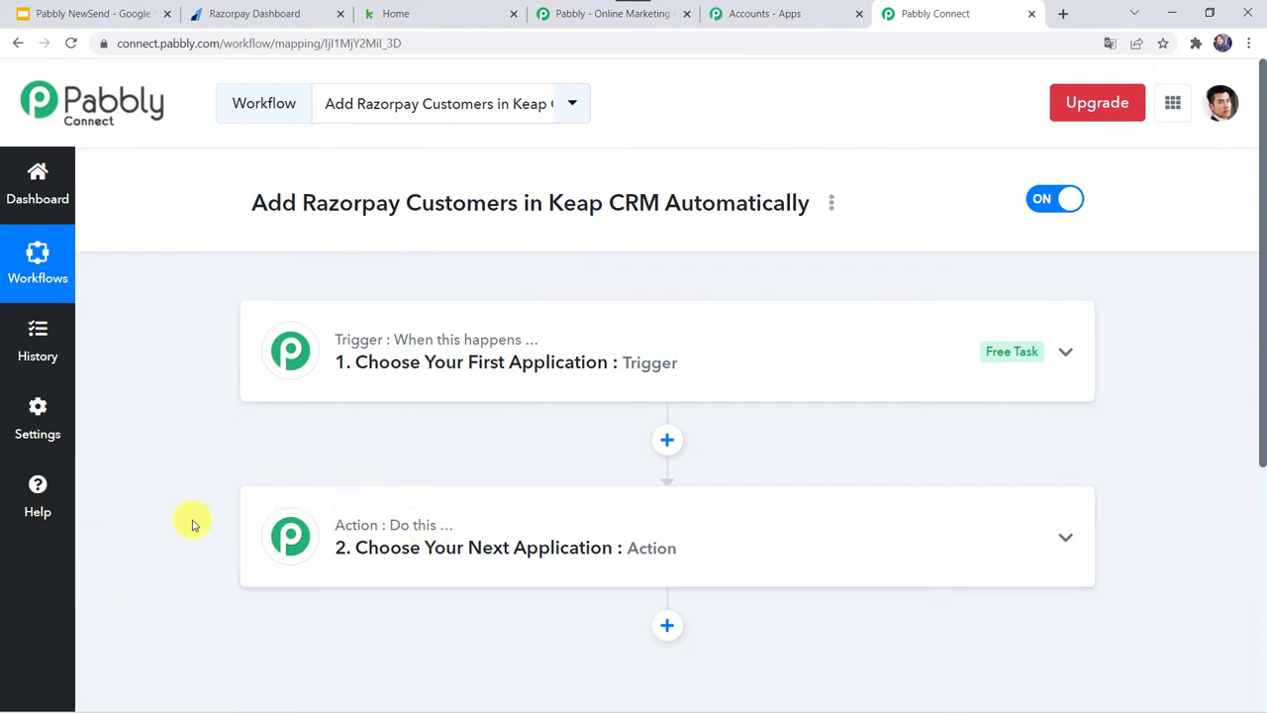
click(653, 353)
scroll(380, 424, down, 1)
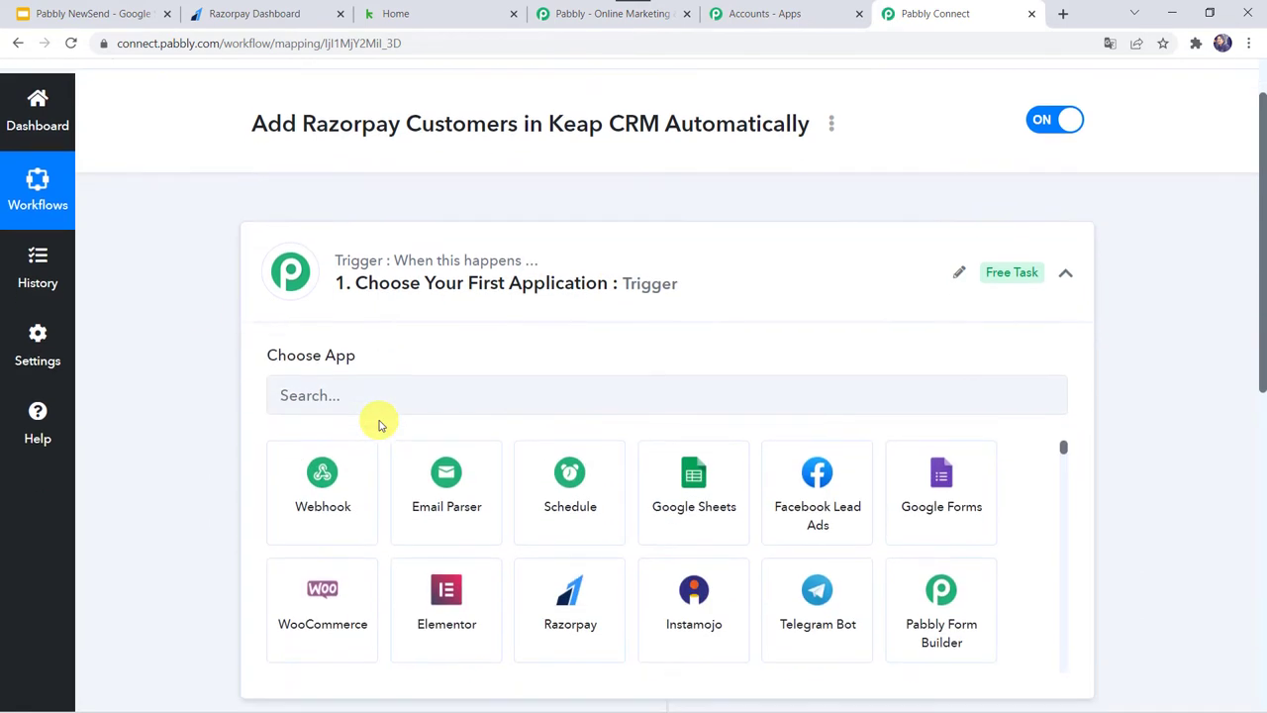
click(356, 394)
text(razor)
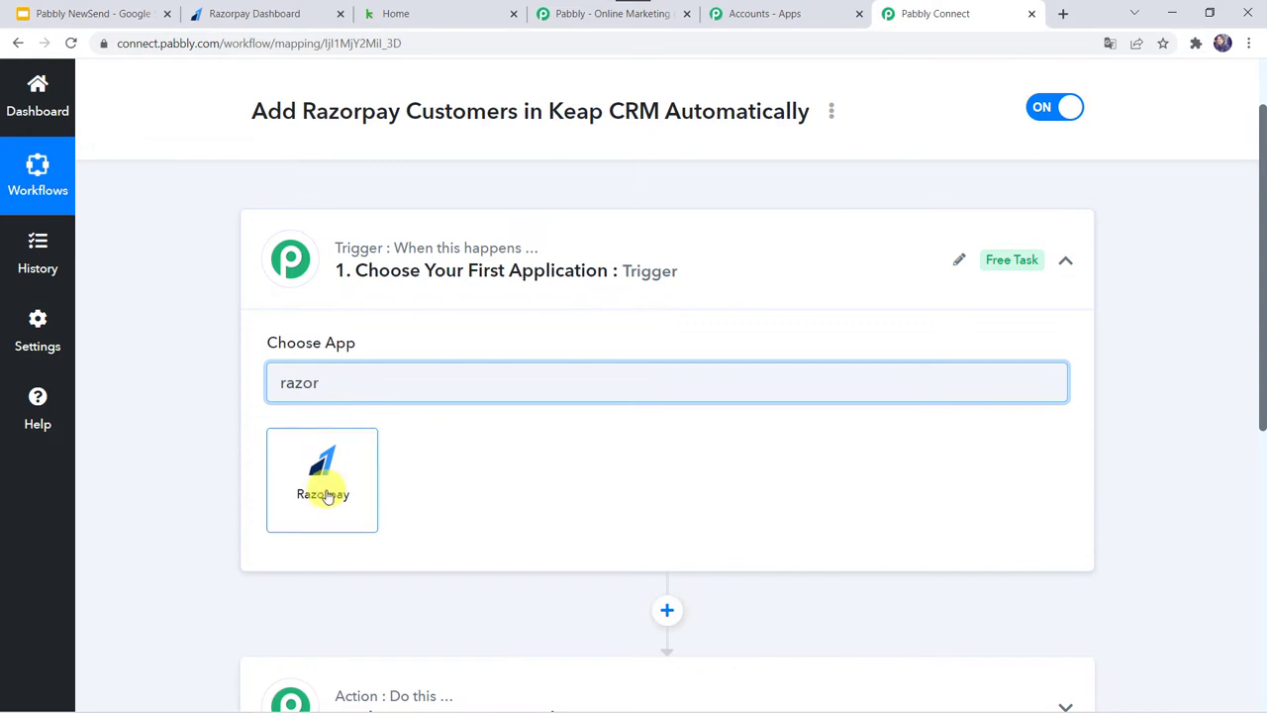
click(325, 491)
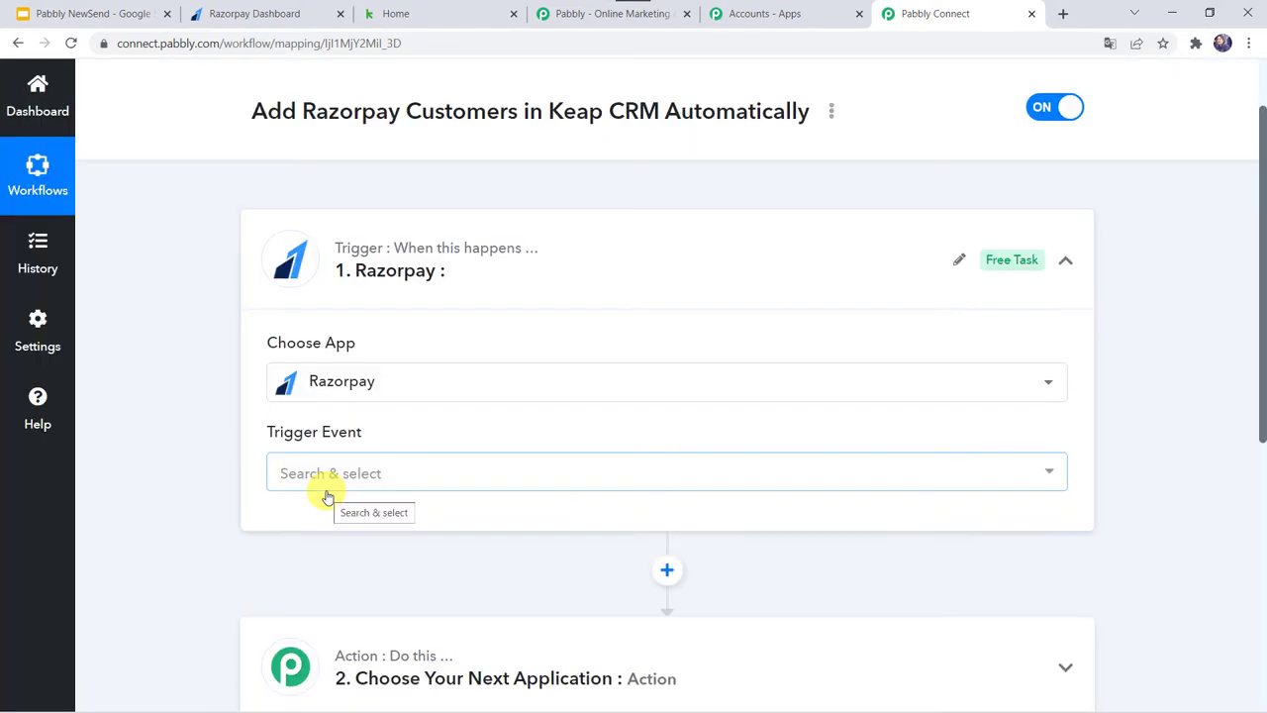
click(317, 477)
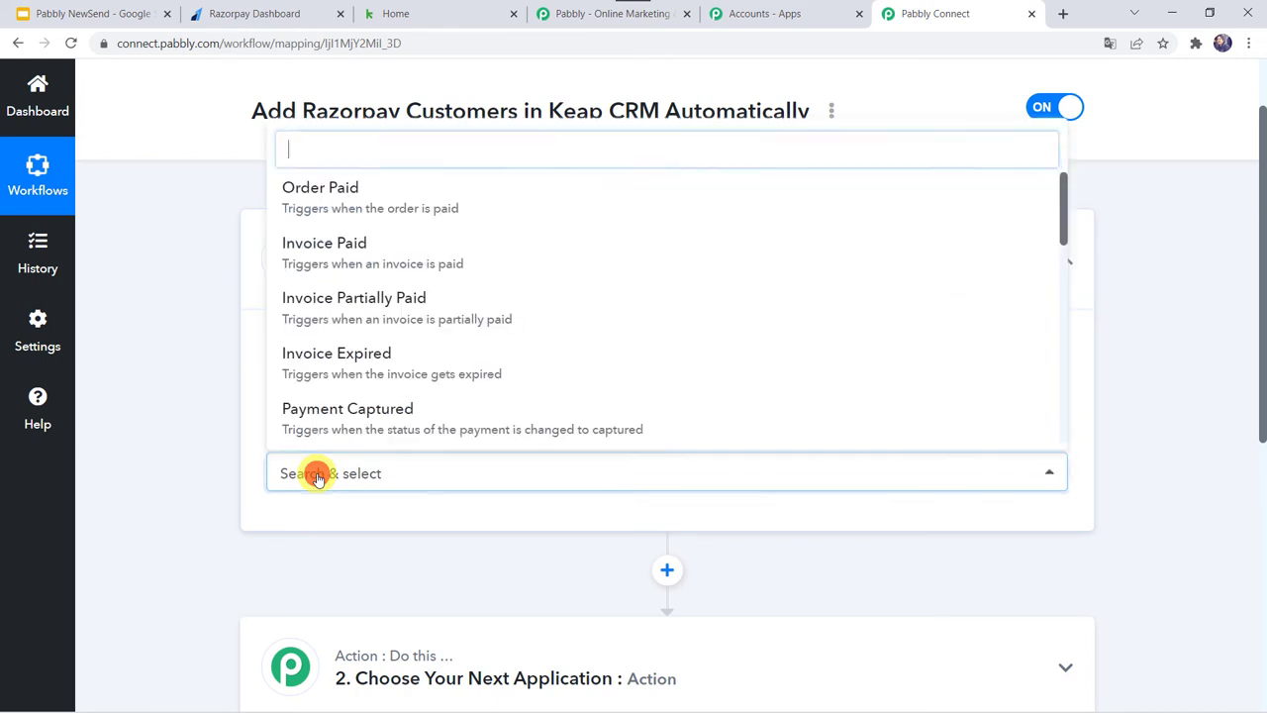
click(392, 411)
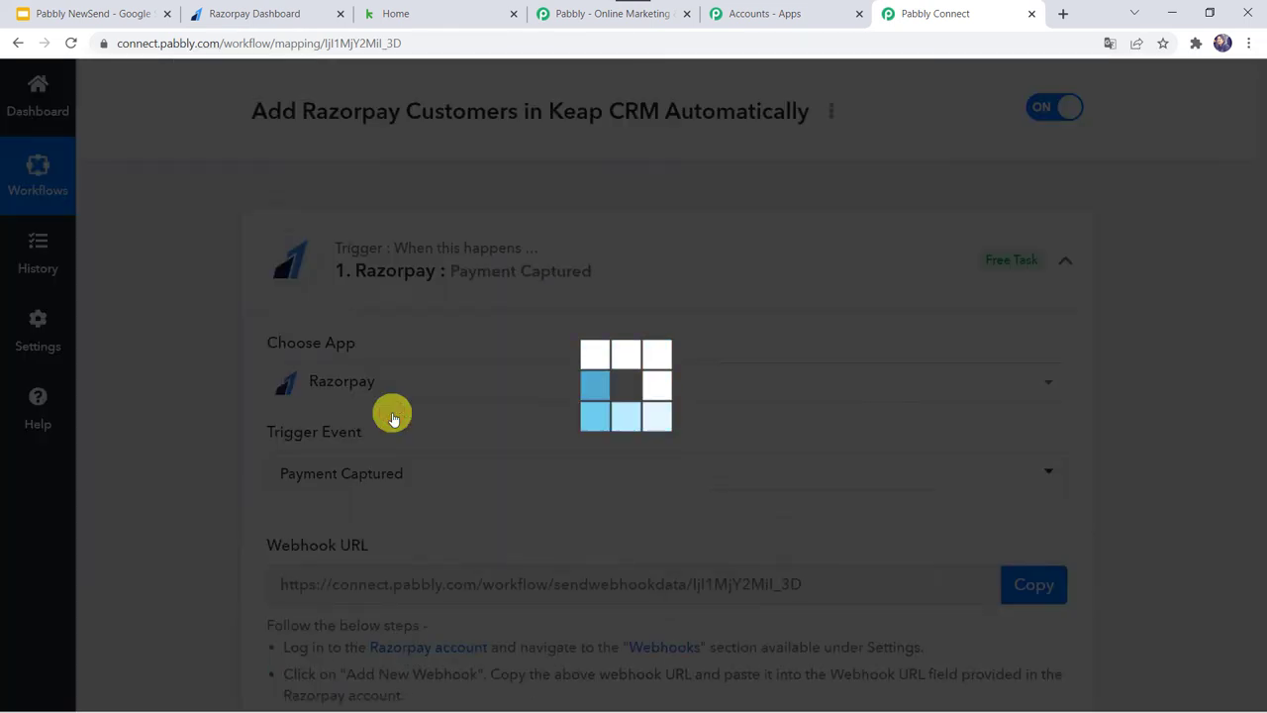
scroll(389, 406, down, 2)
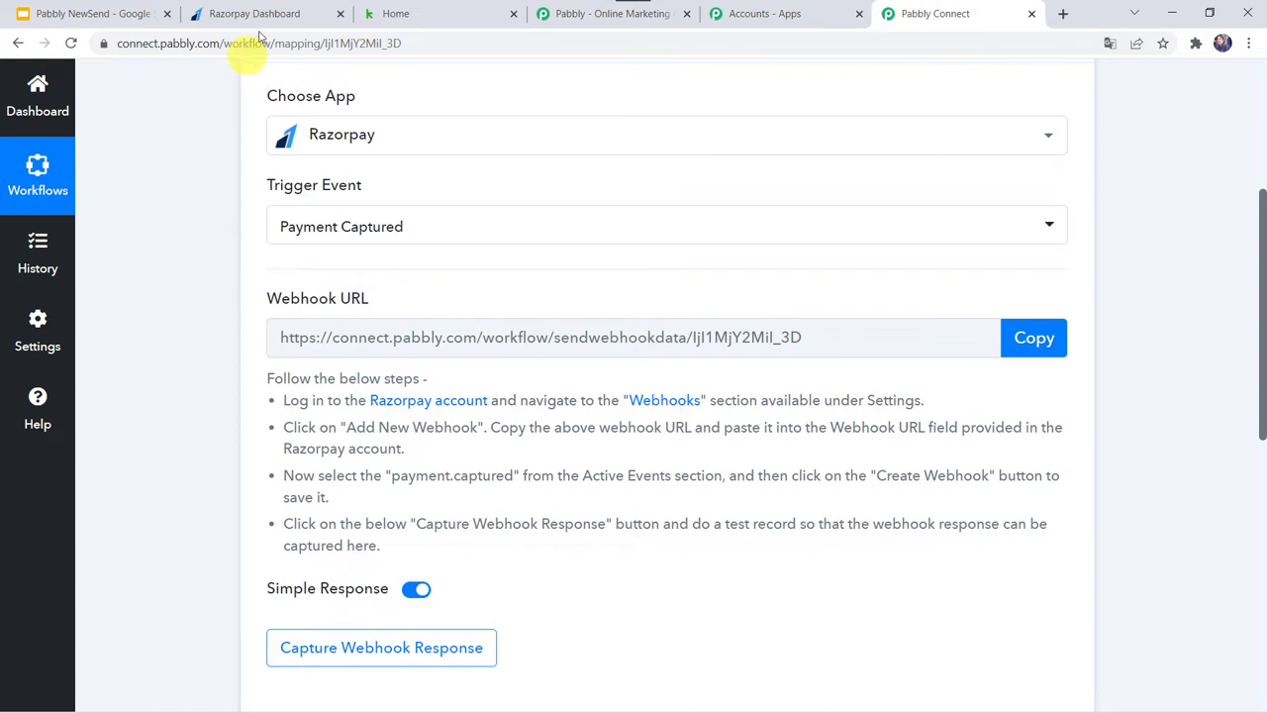
In the Razorpay Dashboard, go to Settings > Webhooks and start a new webhook
click(297, 18)
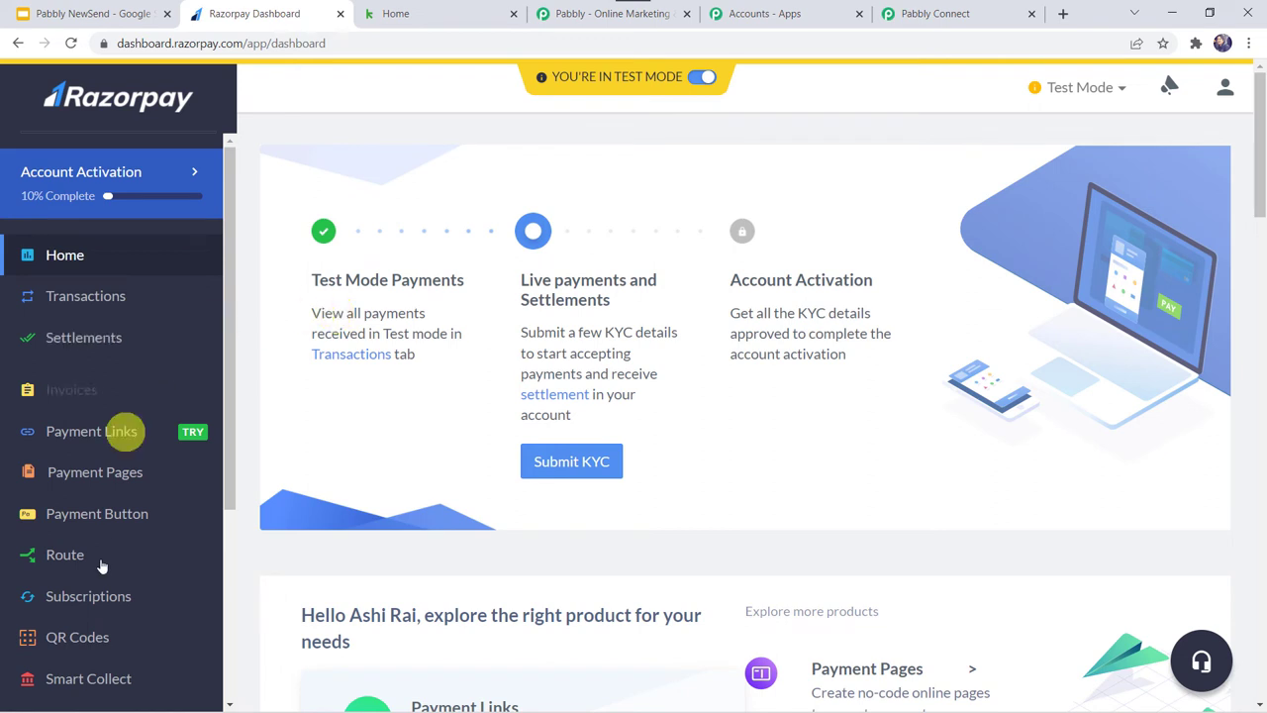
scroll(99, 590, down, 3)
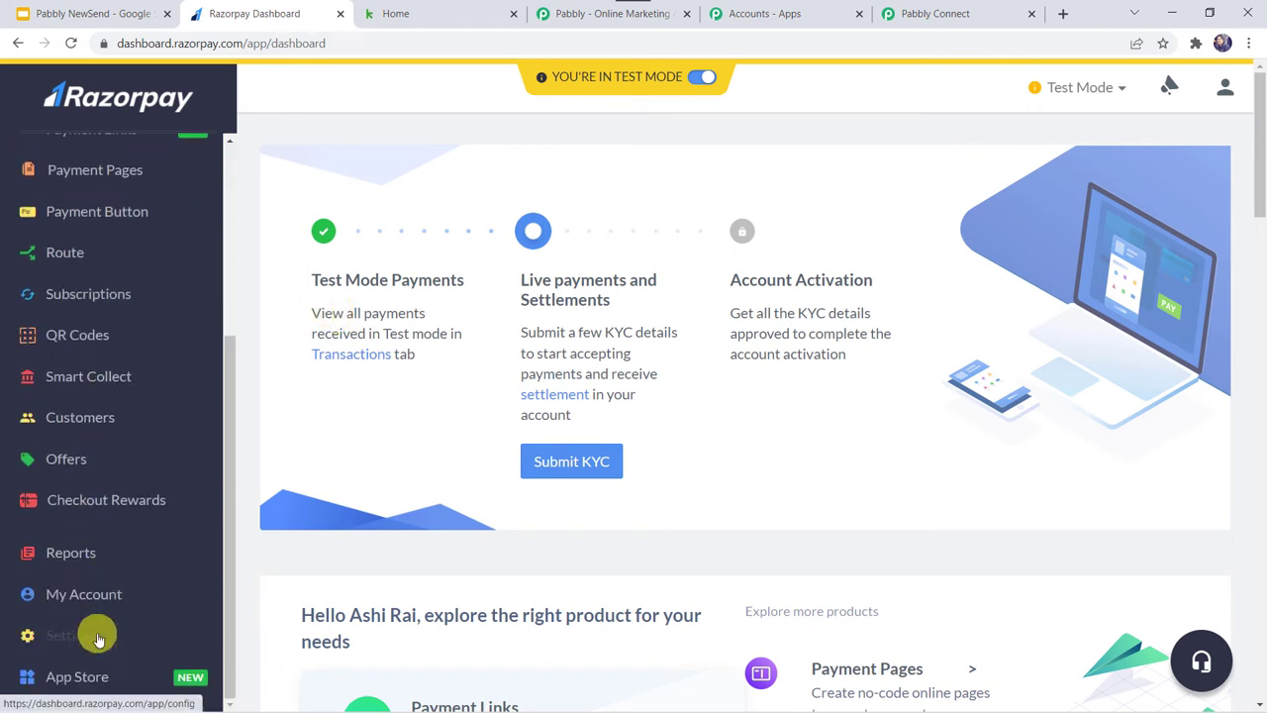
click(75, 642)
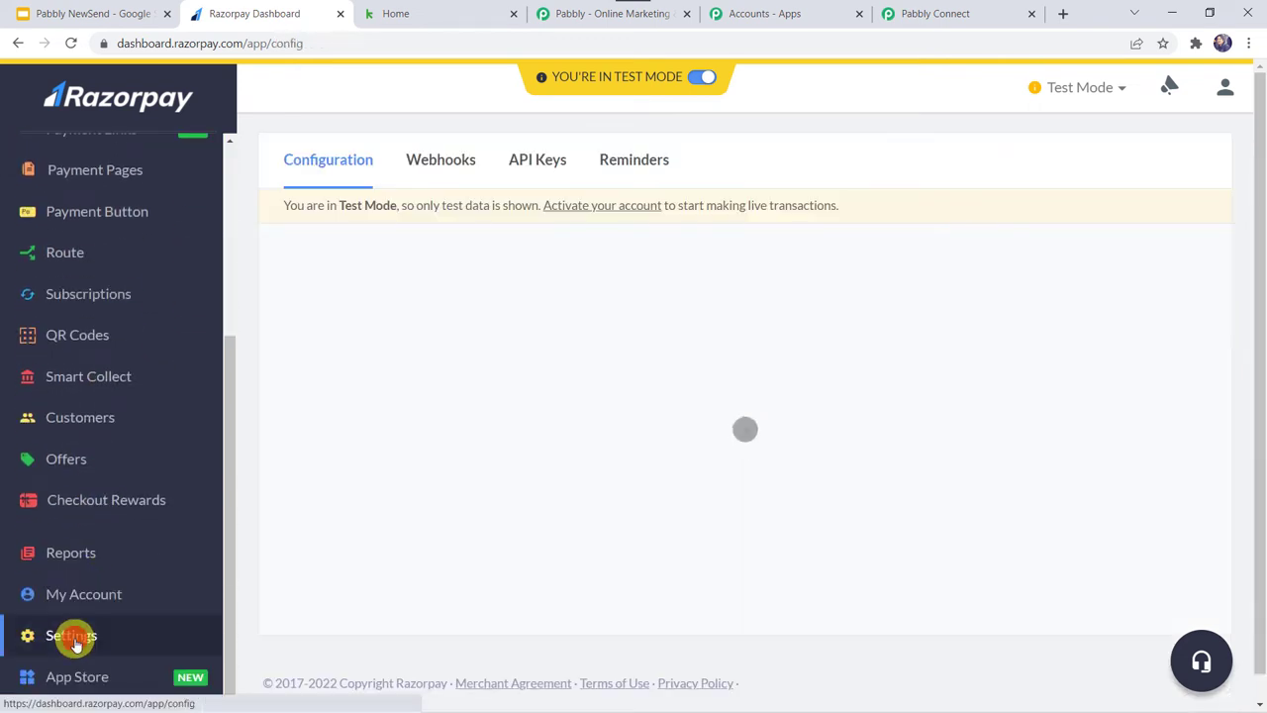
click(441, 164)
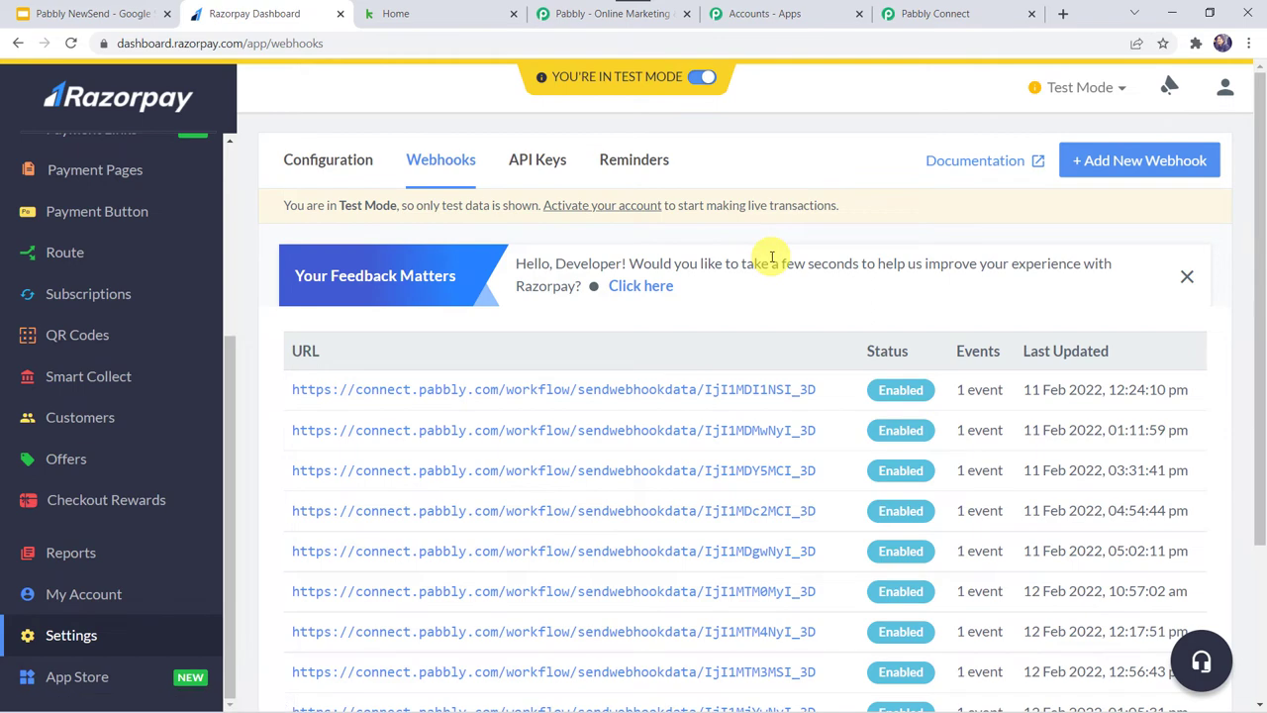
click(1139, 164)
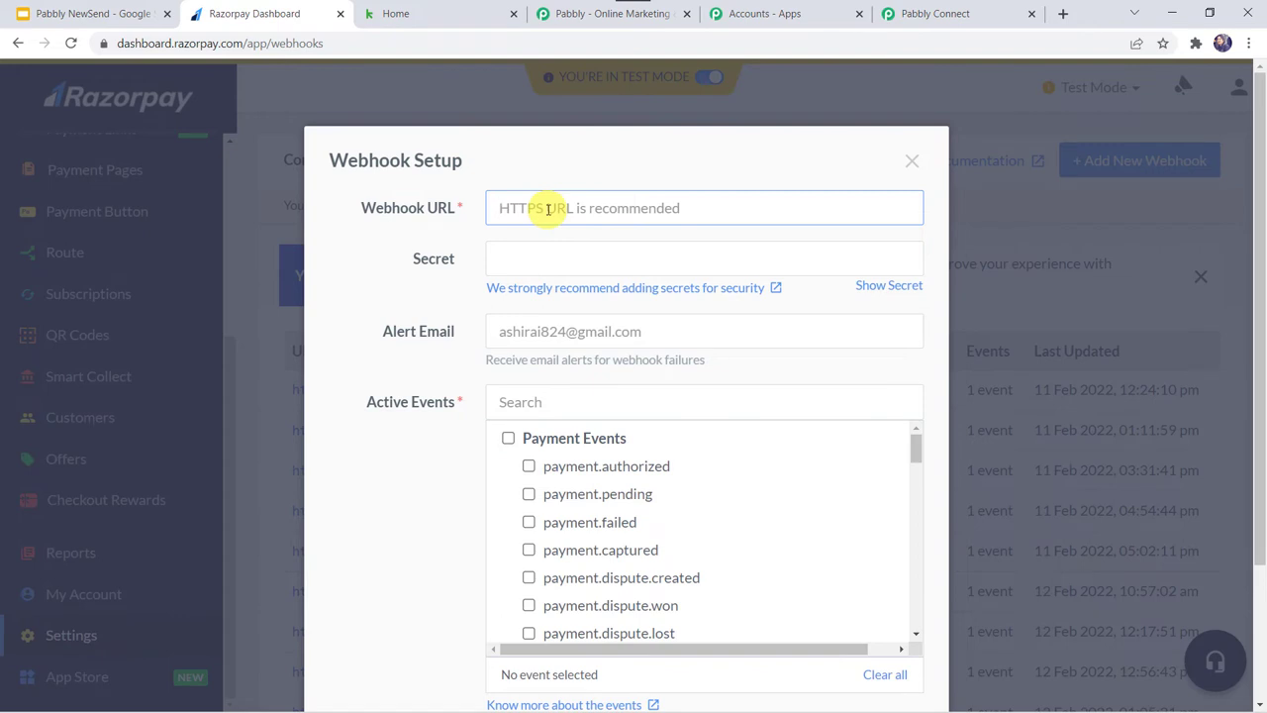
Copy the Pabbly Connect webhook URL and paste it into Razorpay's Webhook URL field
click(936, 13)
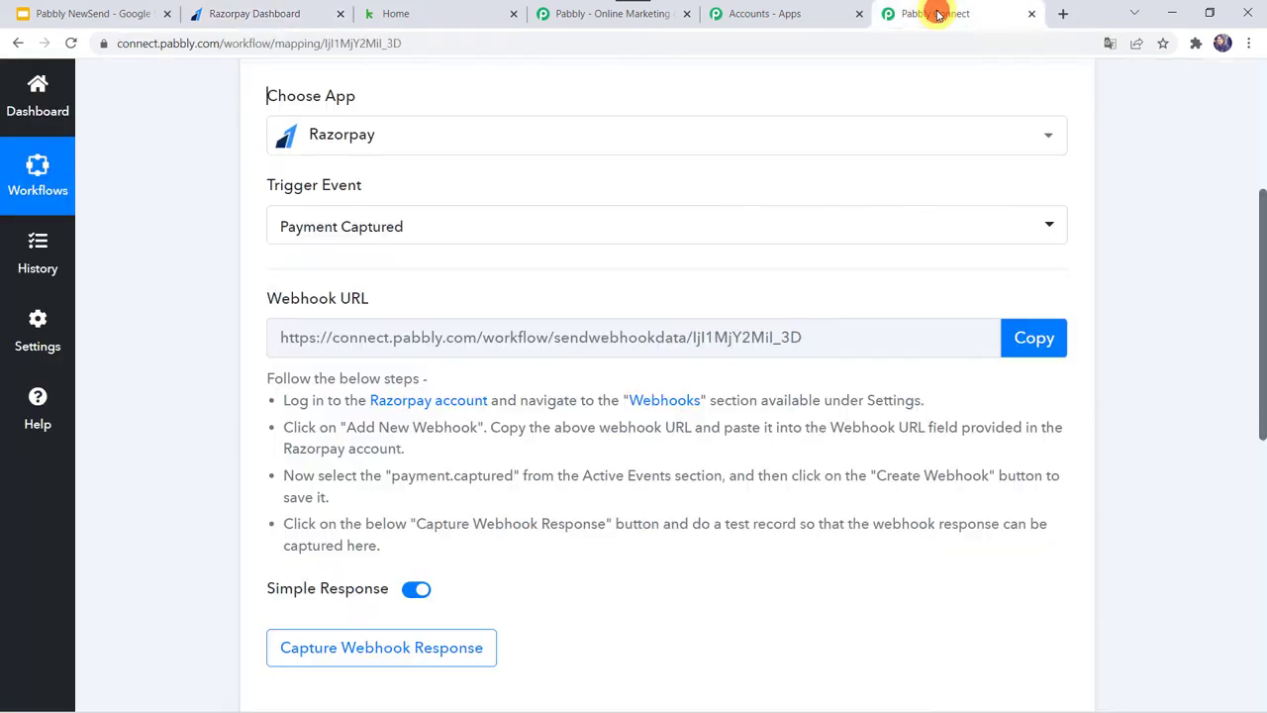
click(1029, 339)
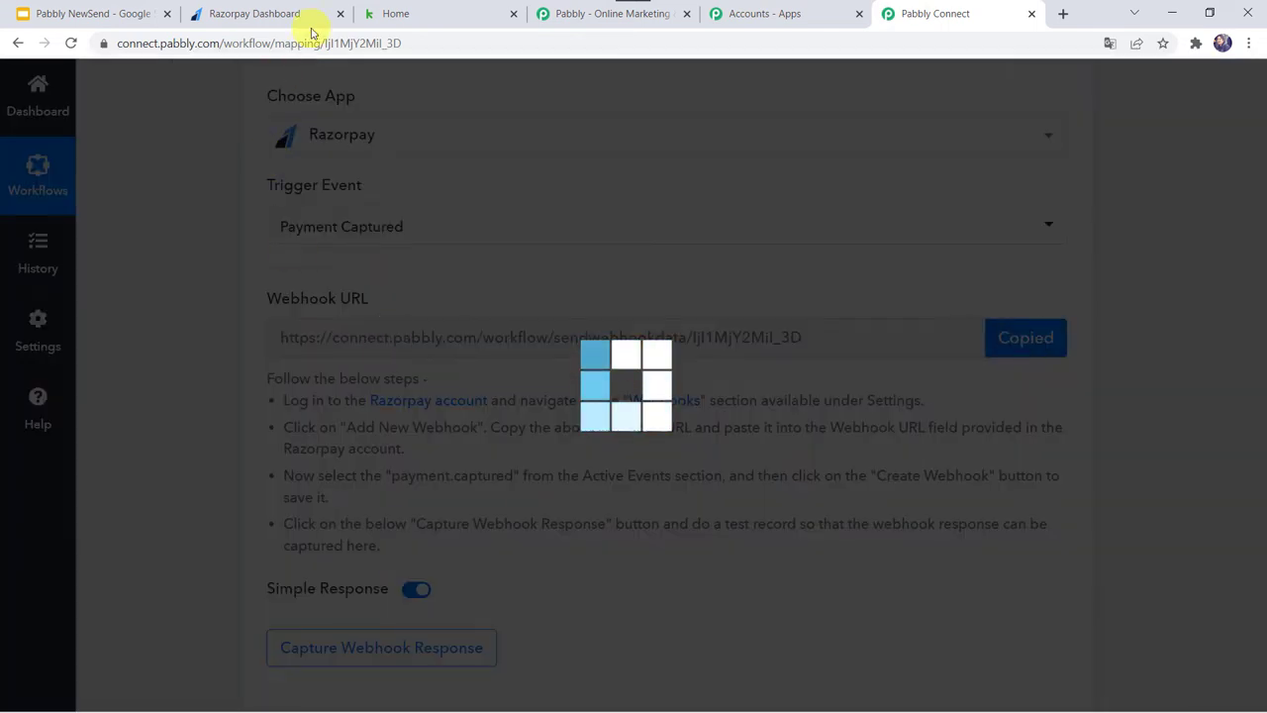
click(280, 12)
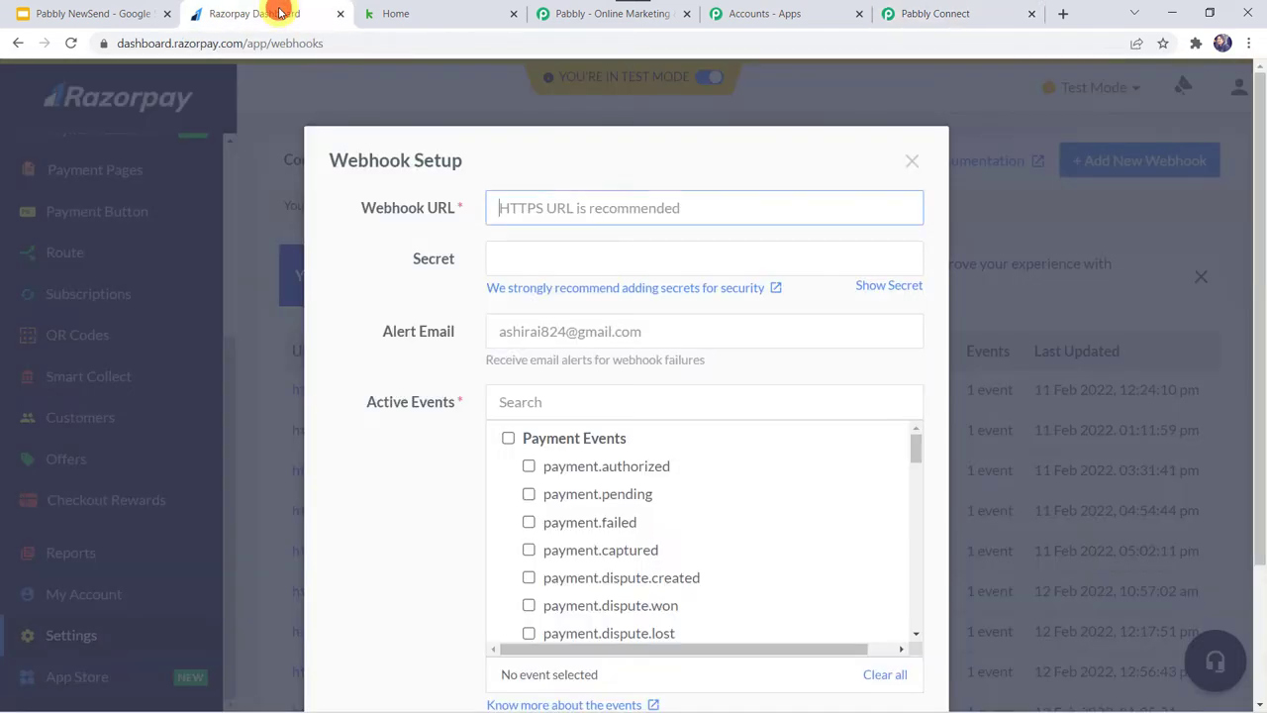
right_click(595, 209)
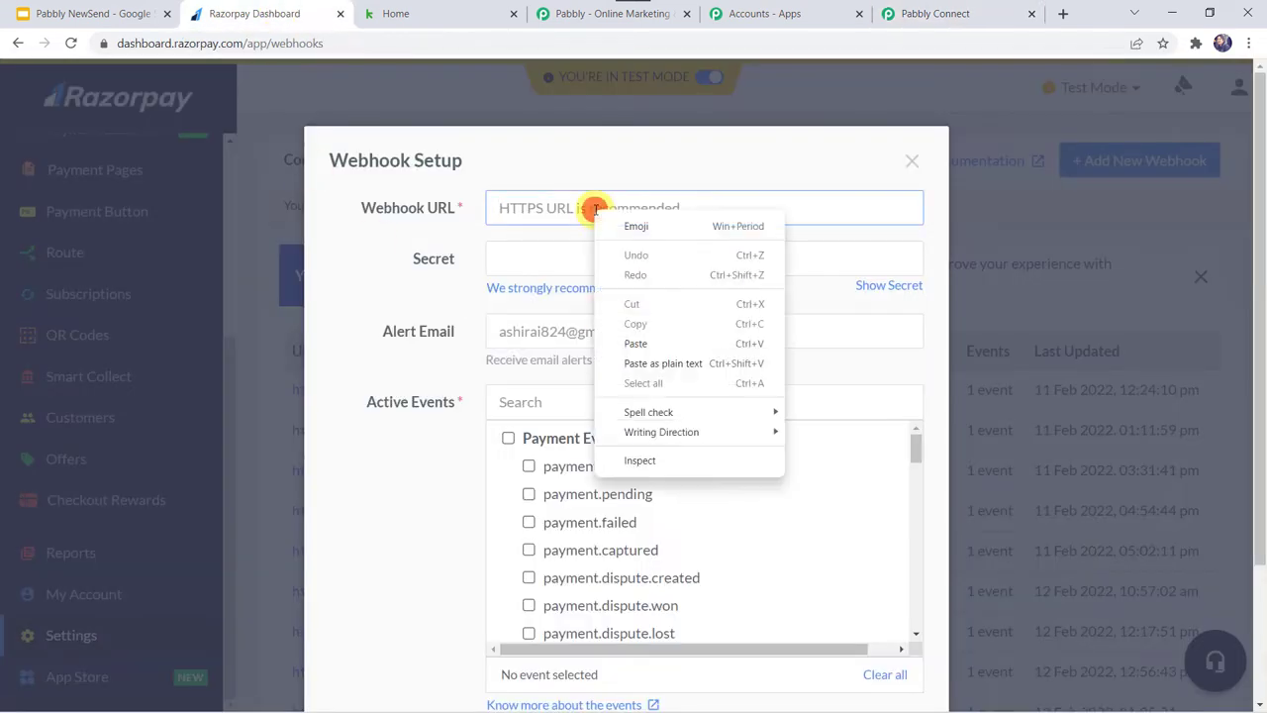
click(638, 343)
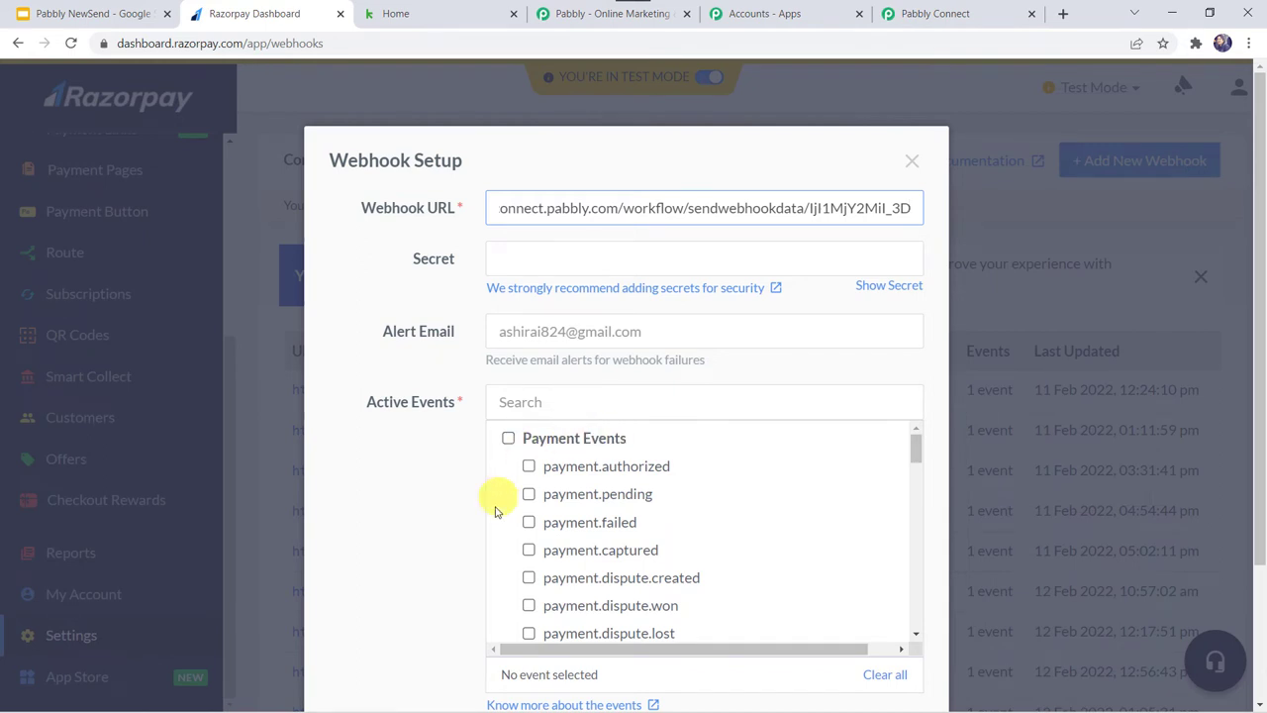
Subscribe the webhook to payment.captured and create it
click(529, 551)
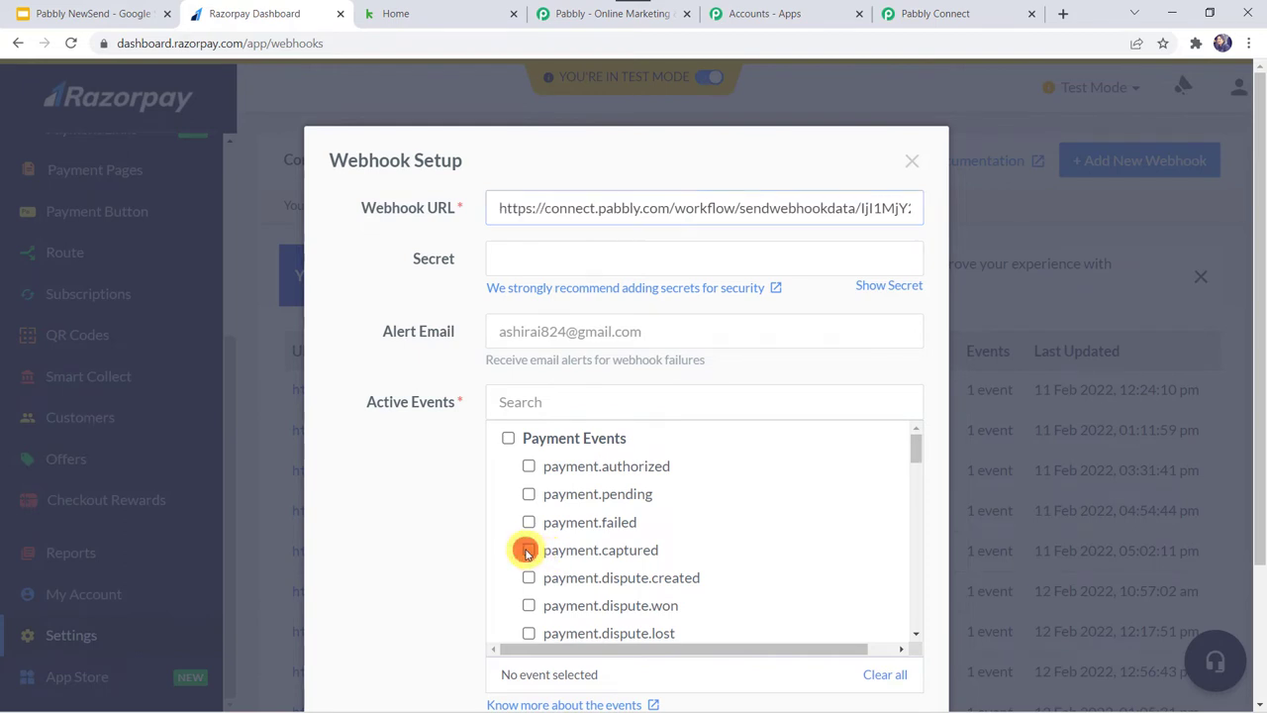
scroll(441, 574, down, 2)
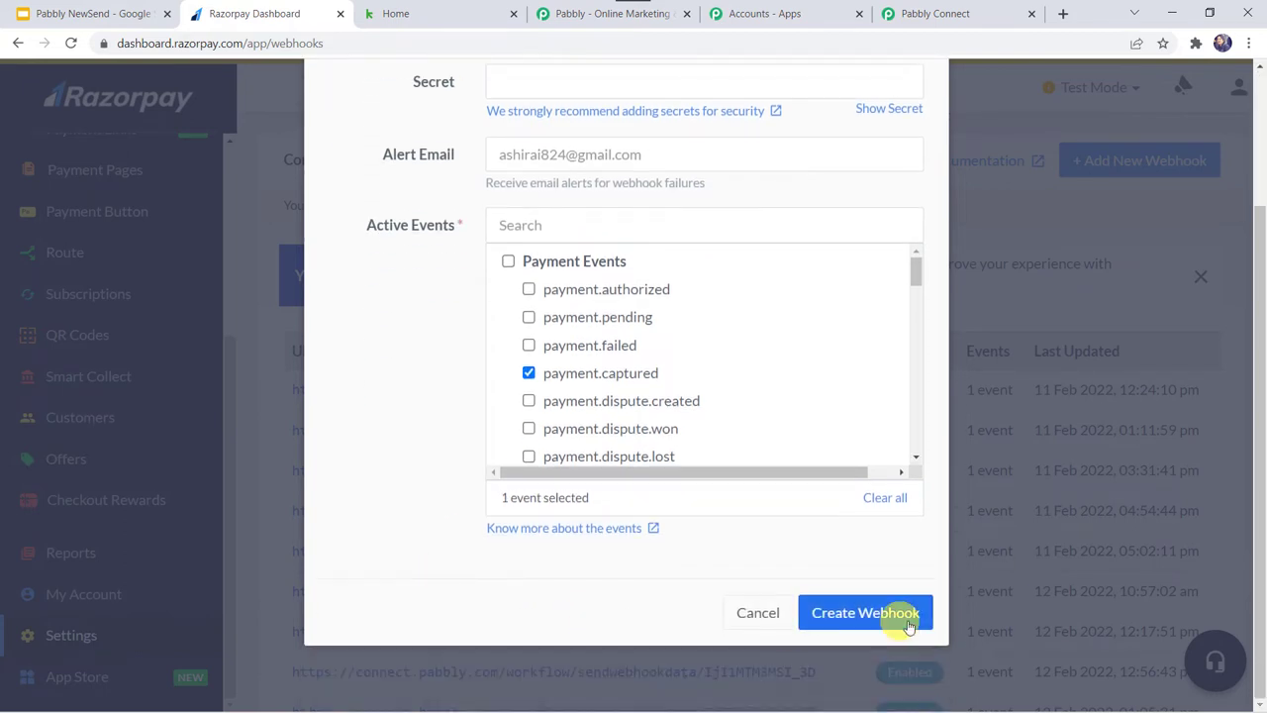
click(869, 614)
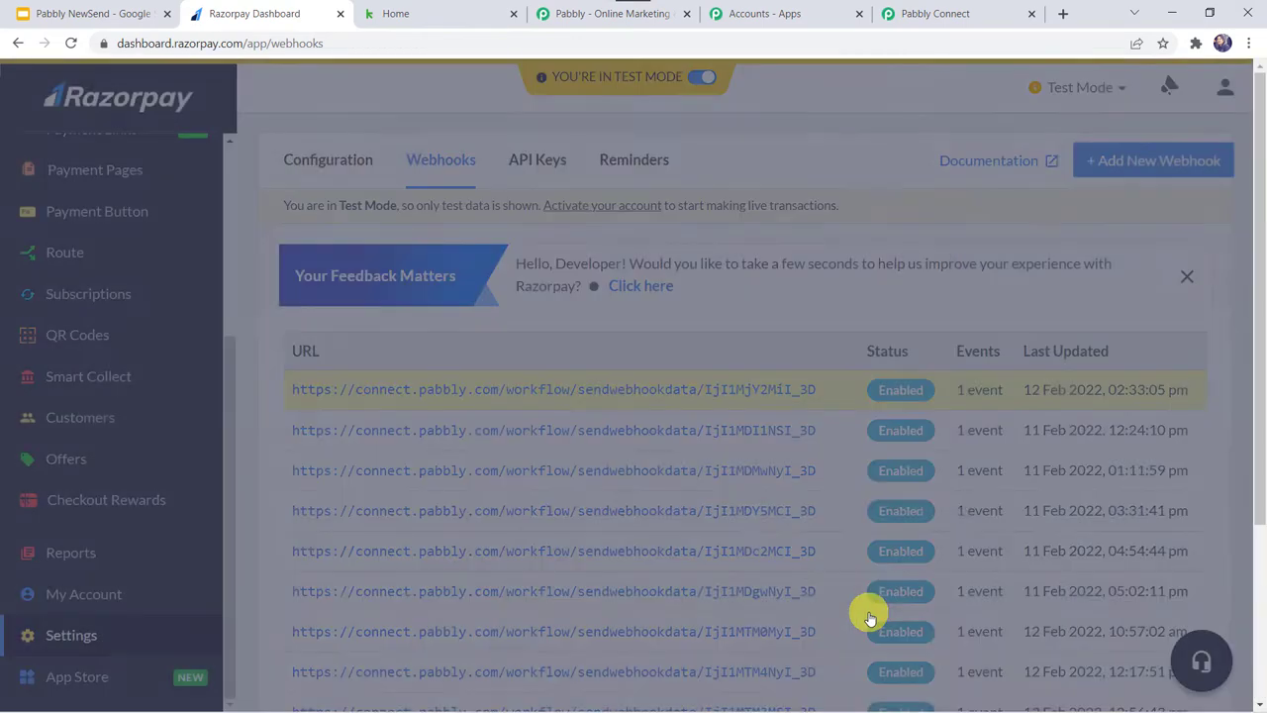
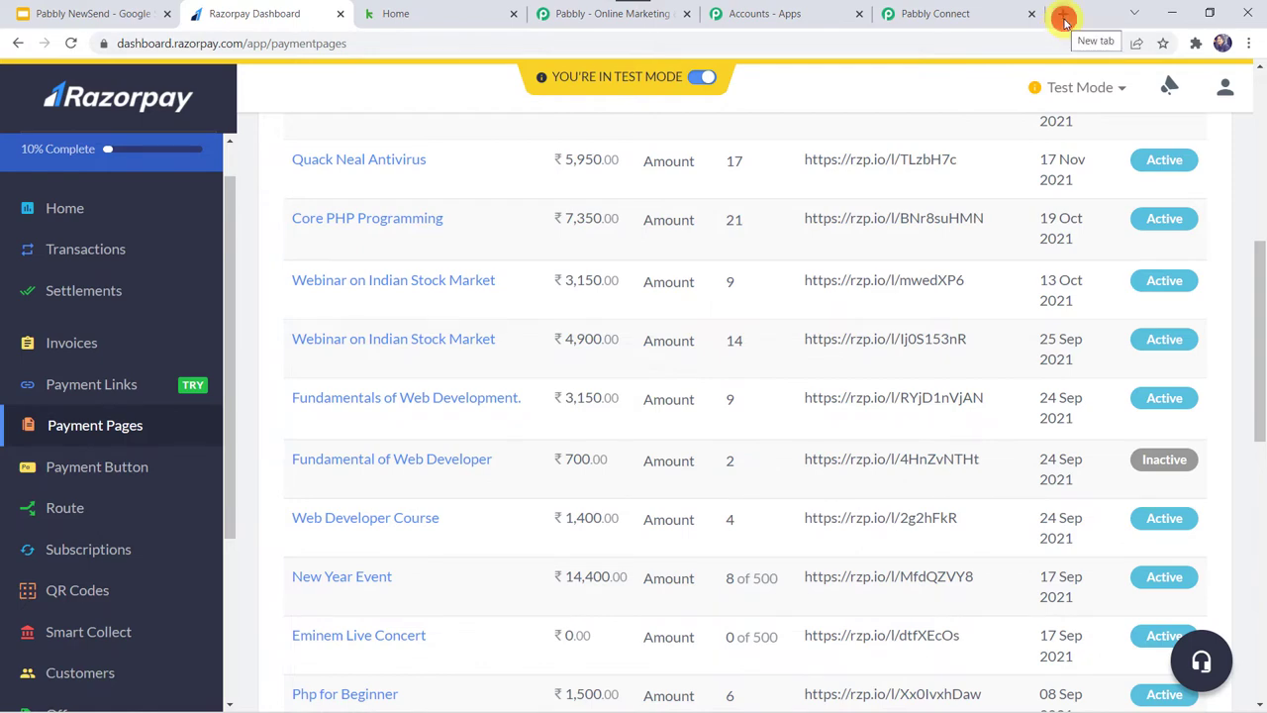
Load the Web Developer Course payment page in a new tab from the copied rzp.io link
click(1064, 17)
text(https://rzp.io/l/2g2hFkR)
key(Return)
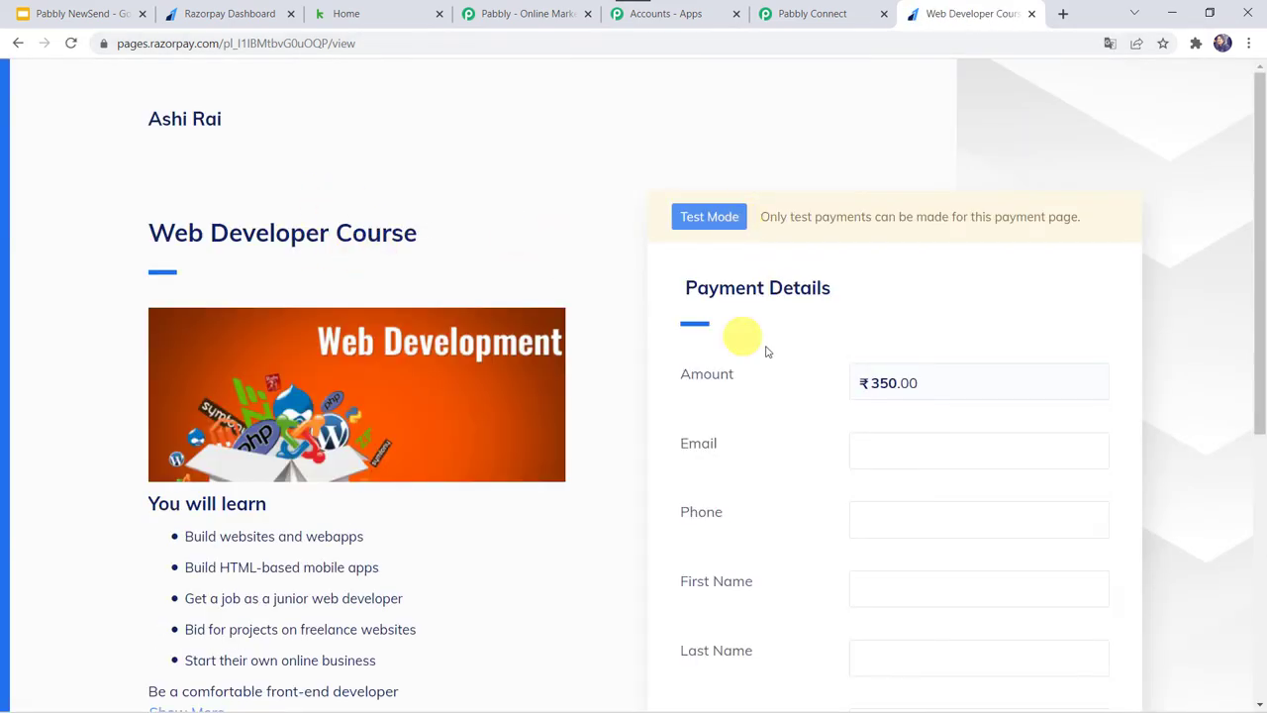
scroll(767, 347, down, 2)
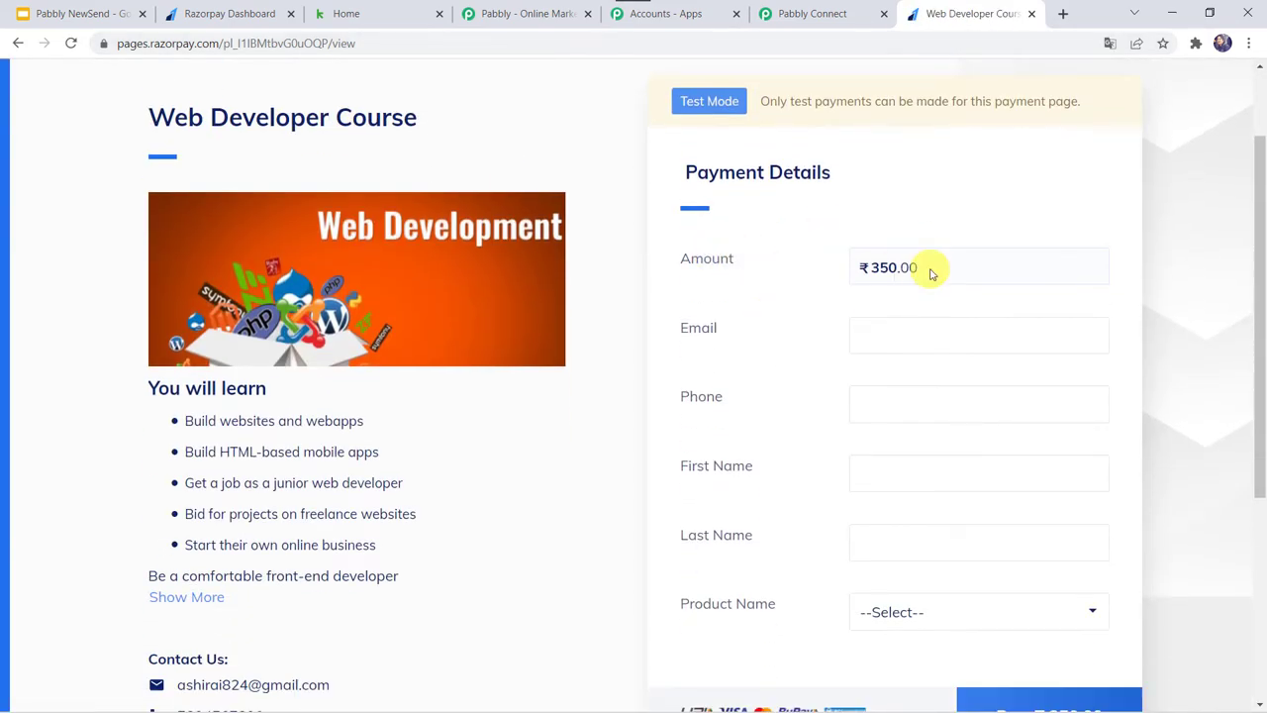
Fill in the buyer's email, phone number, first name and last name
click(895, 328)
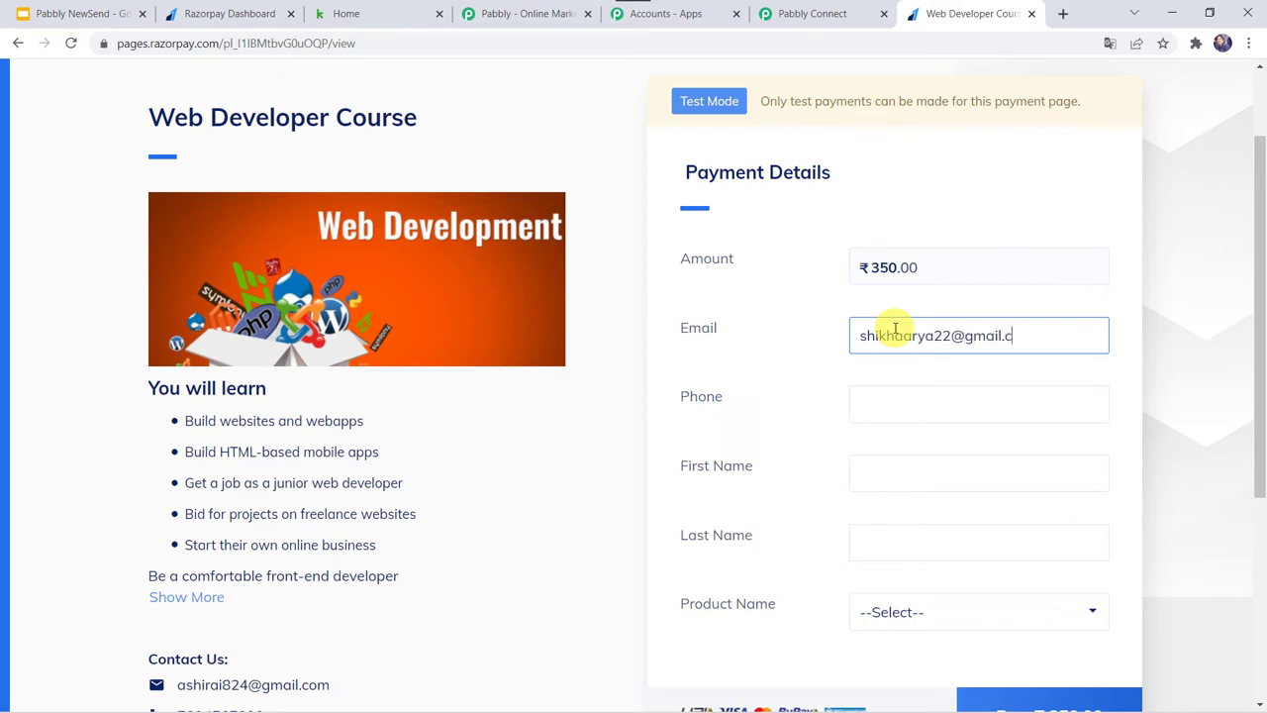
key(Tab)
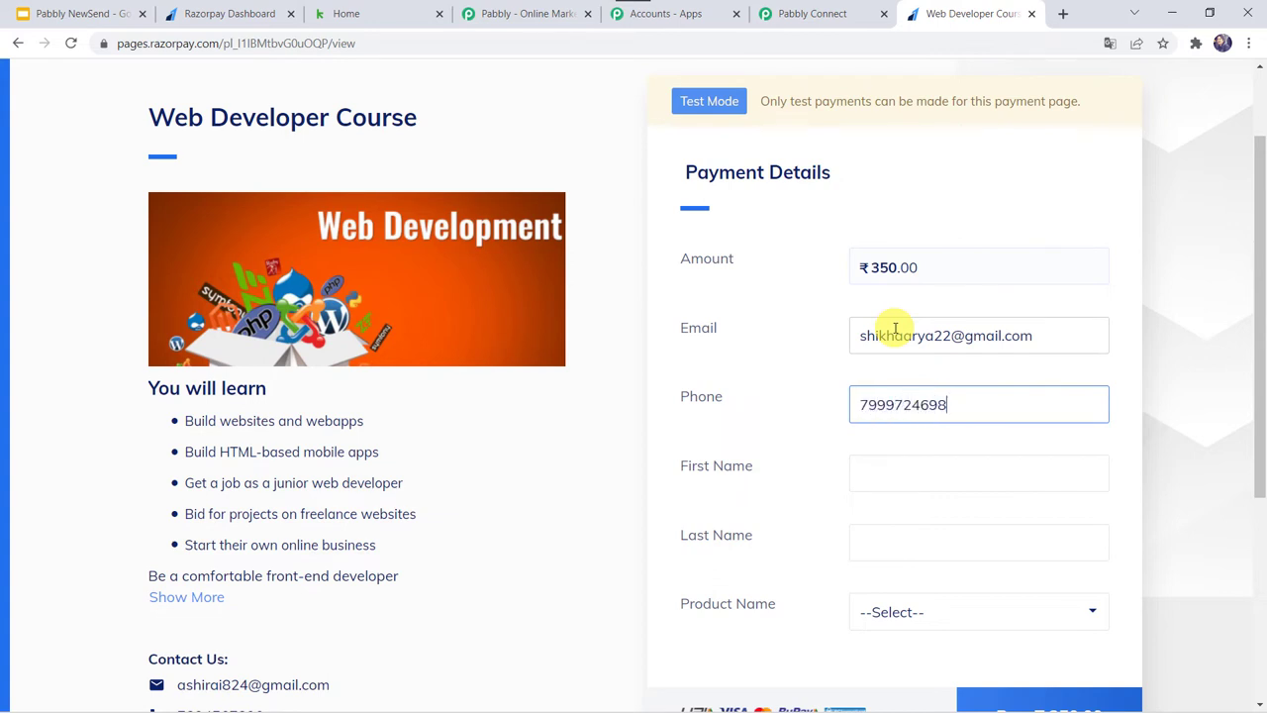
key(Tab)
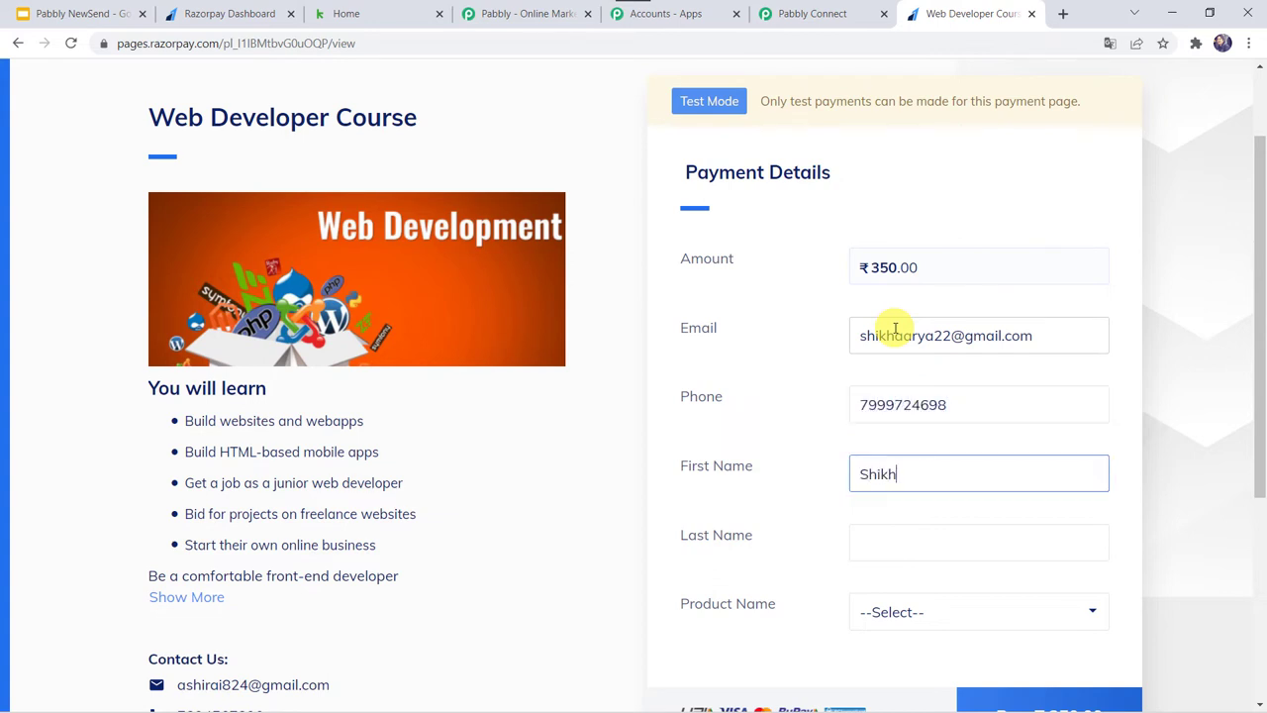
key(Tab)
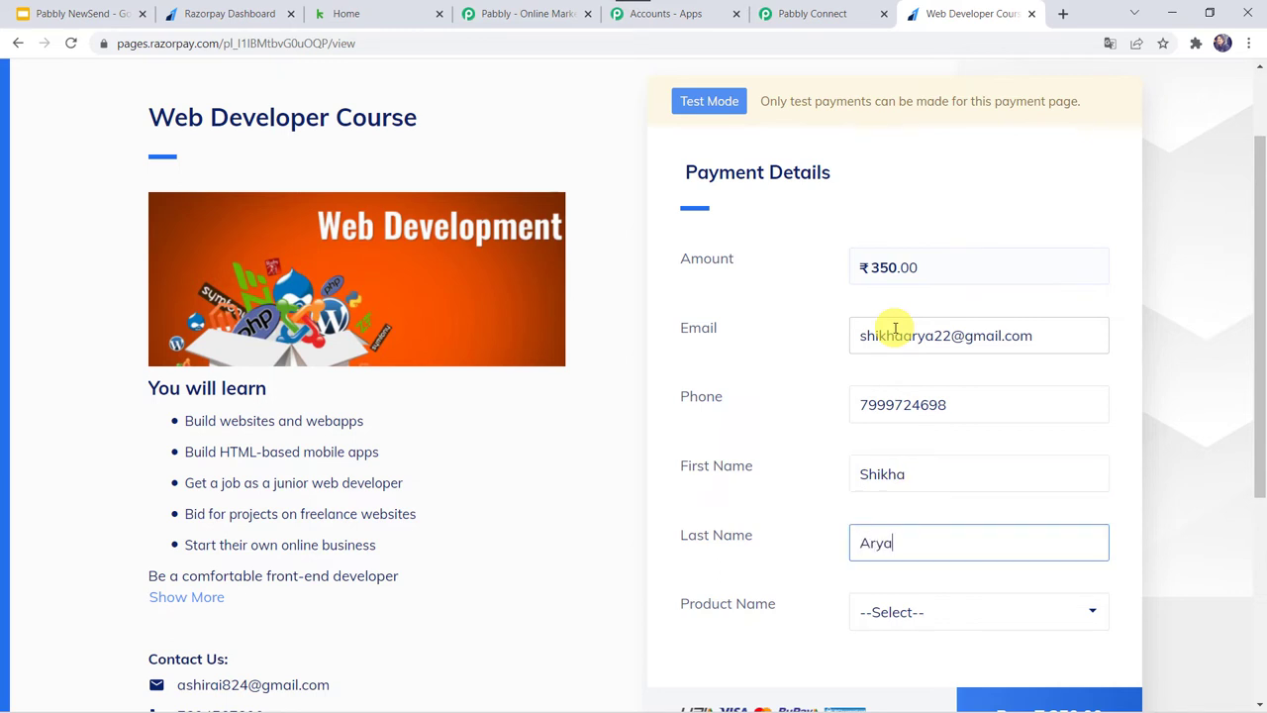
text(Arya)
key(Tab)
Choose Web Development Course as the product and proceed to pay ₹350
click(937, 619)
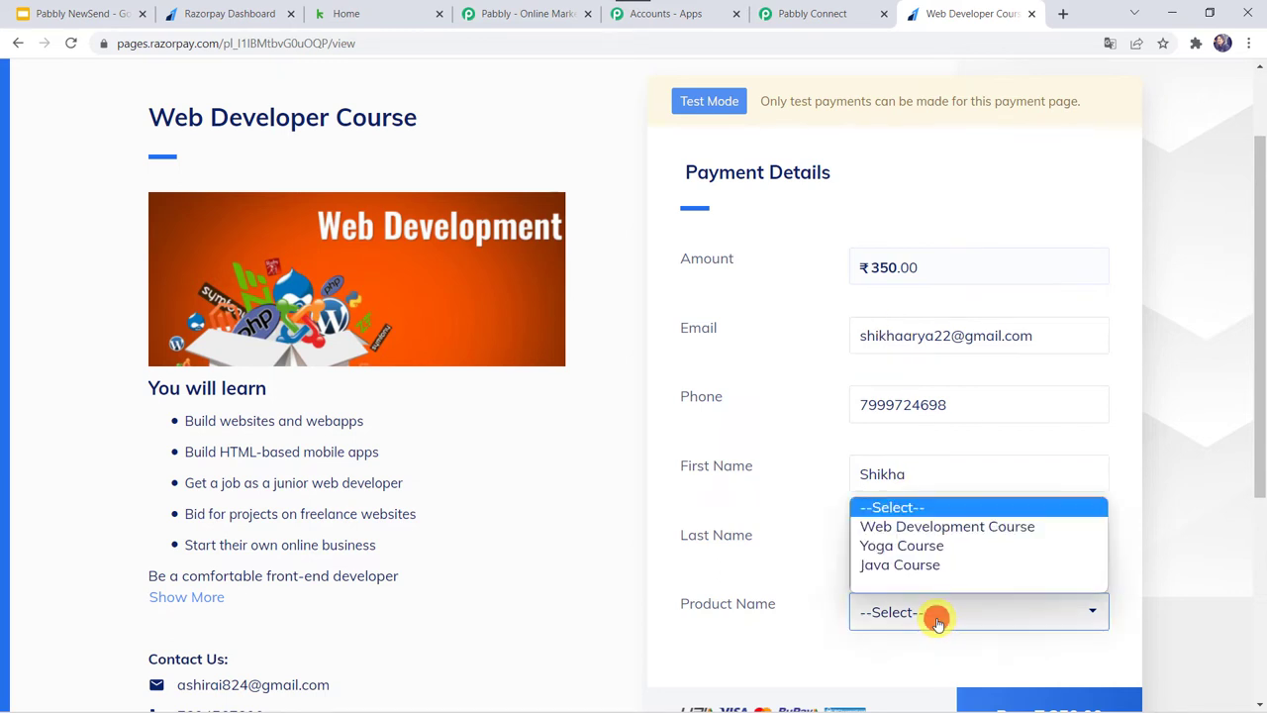
click(913, 531)
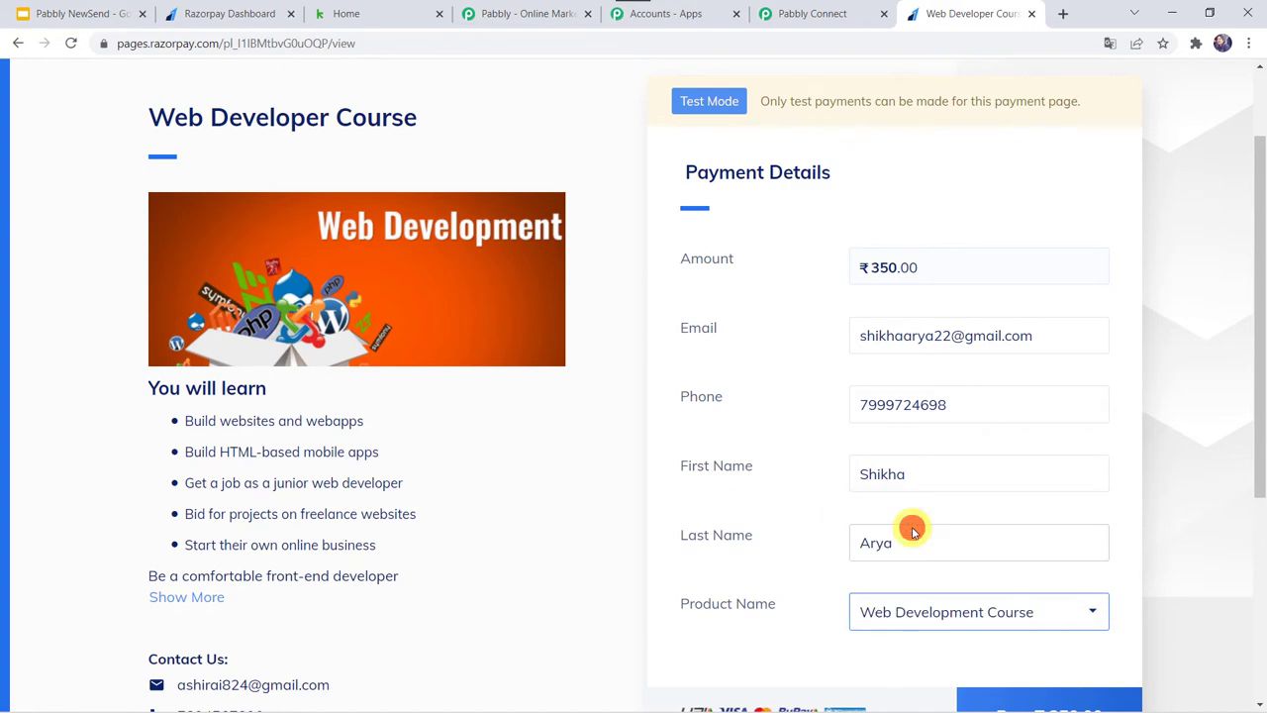
scroll(911, 529, down, 2)
click(1035, 538)
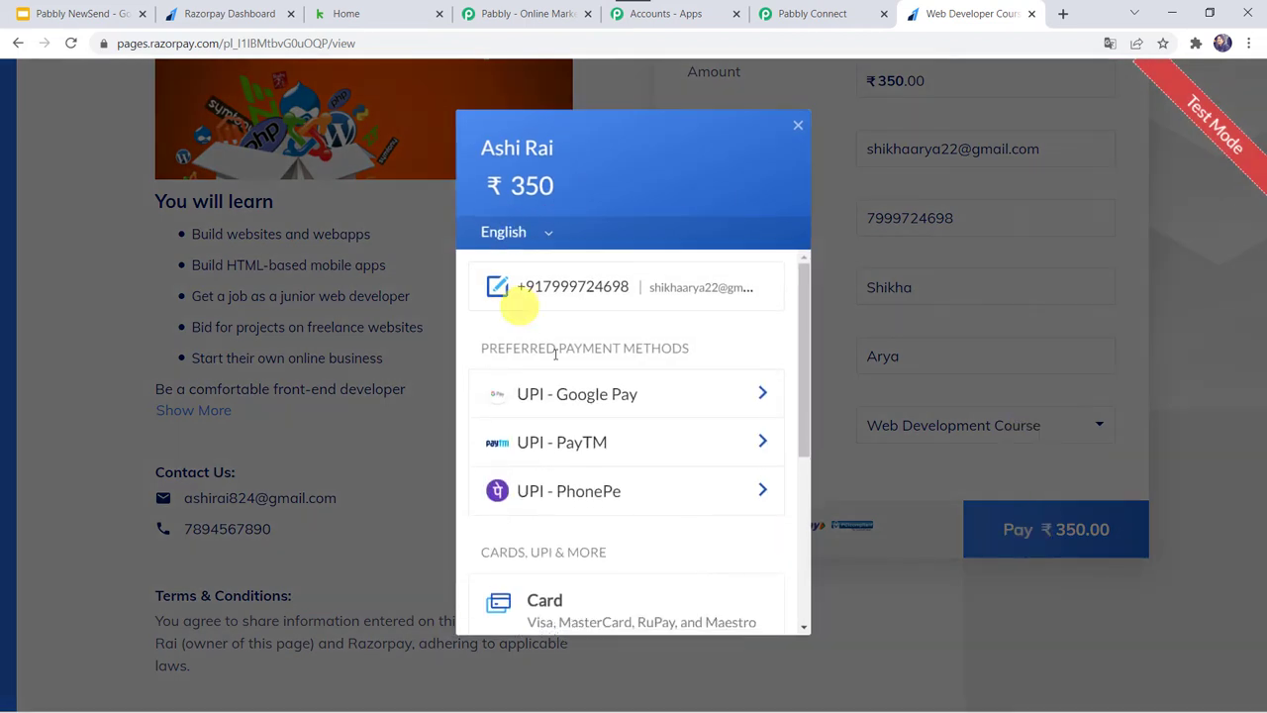
Choose card payment and enter the test card number, expiry 05/25, holder name and CVV
scroll(534, 485, down, 3)
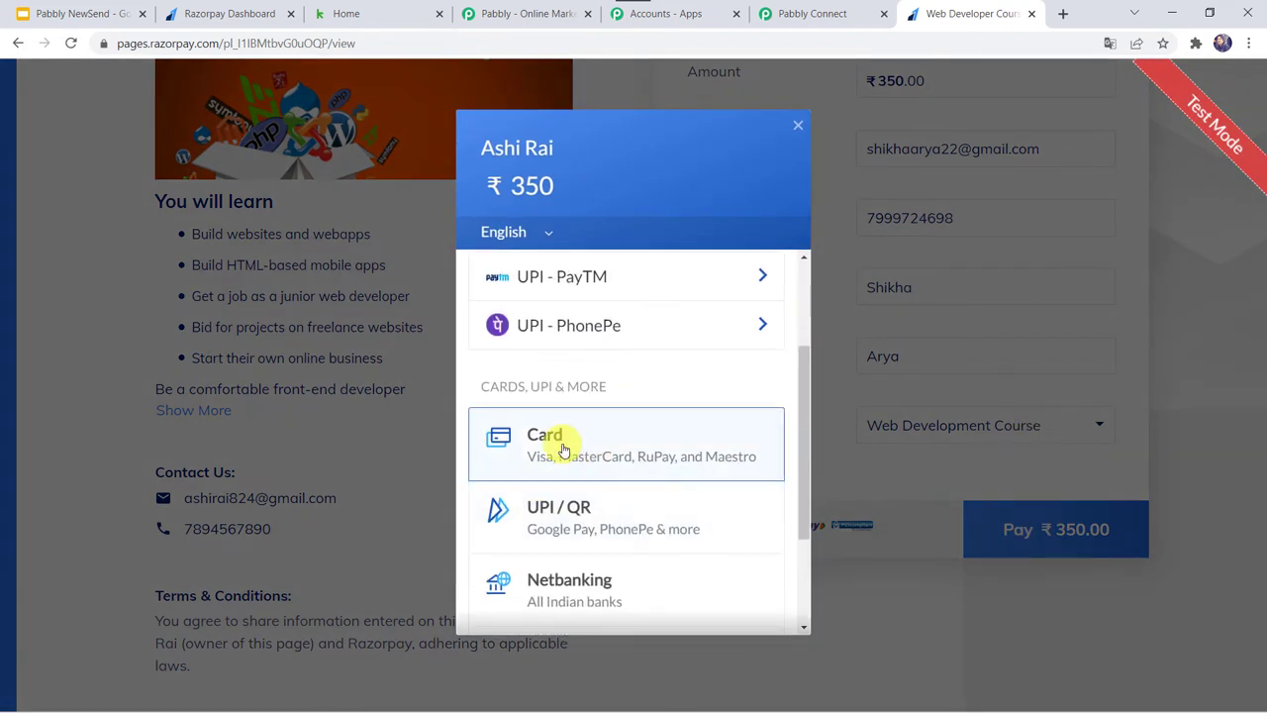
click(560, 445)
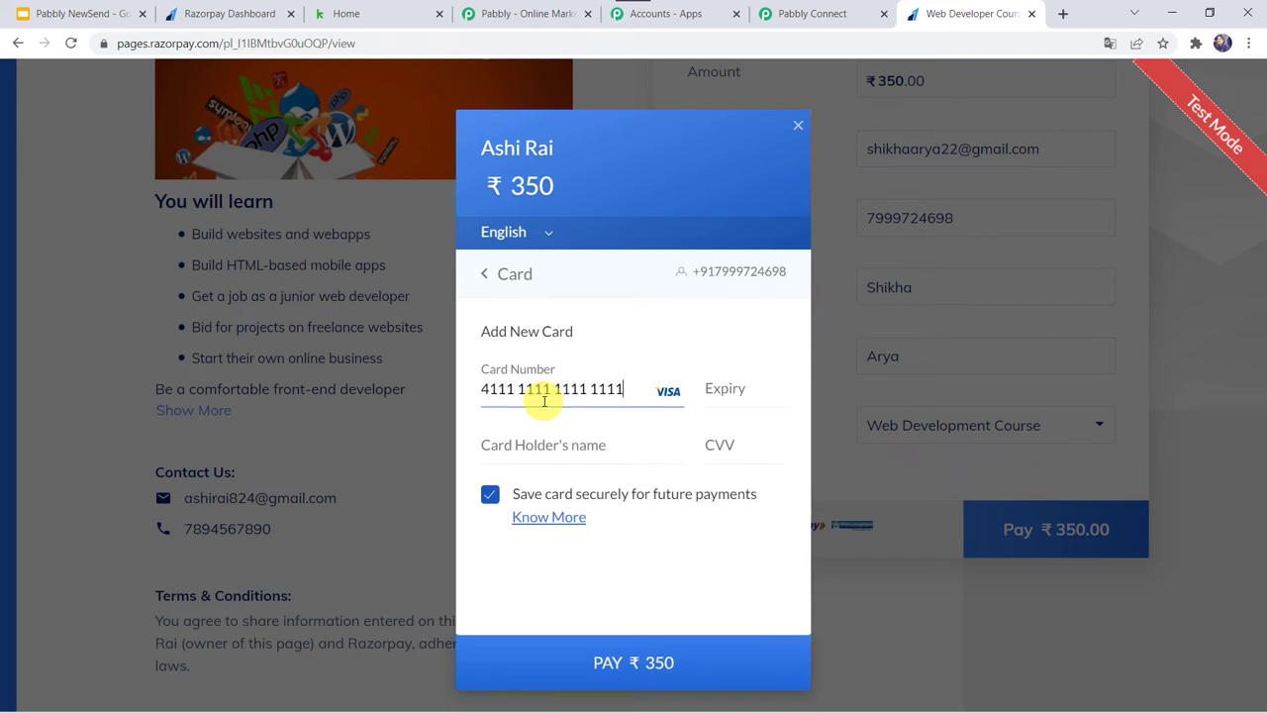
key(Tab)
text(05)
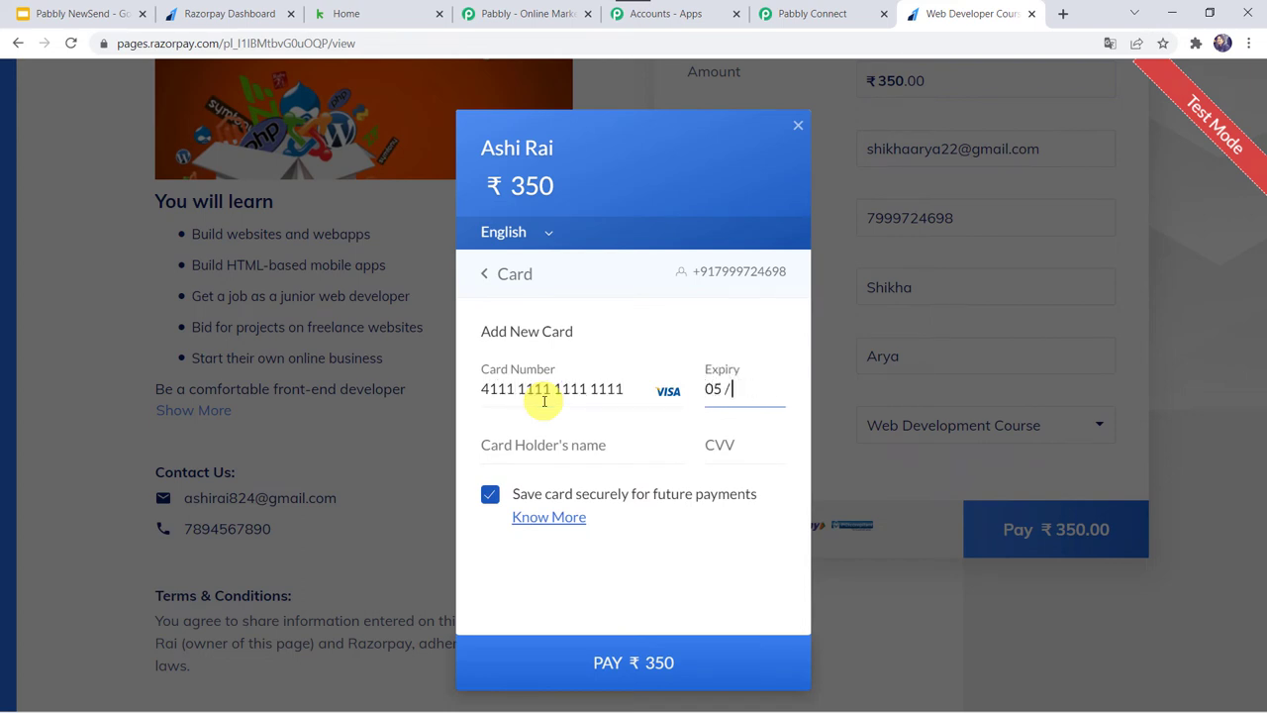
text(25Raj)
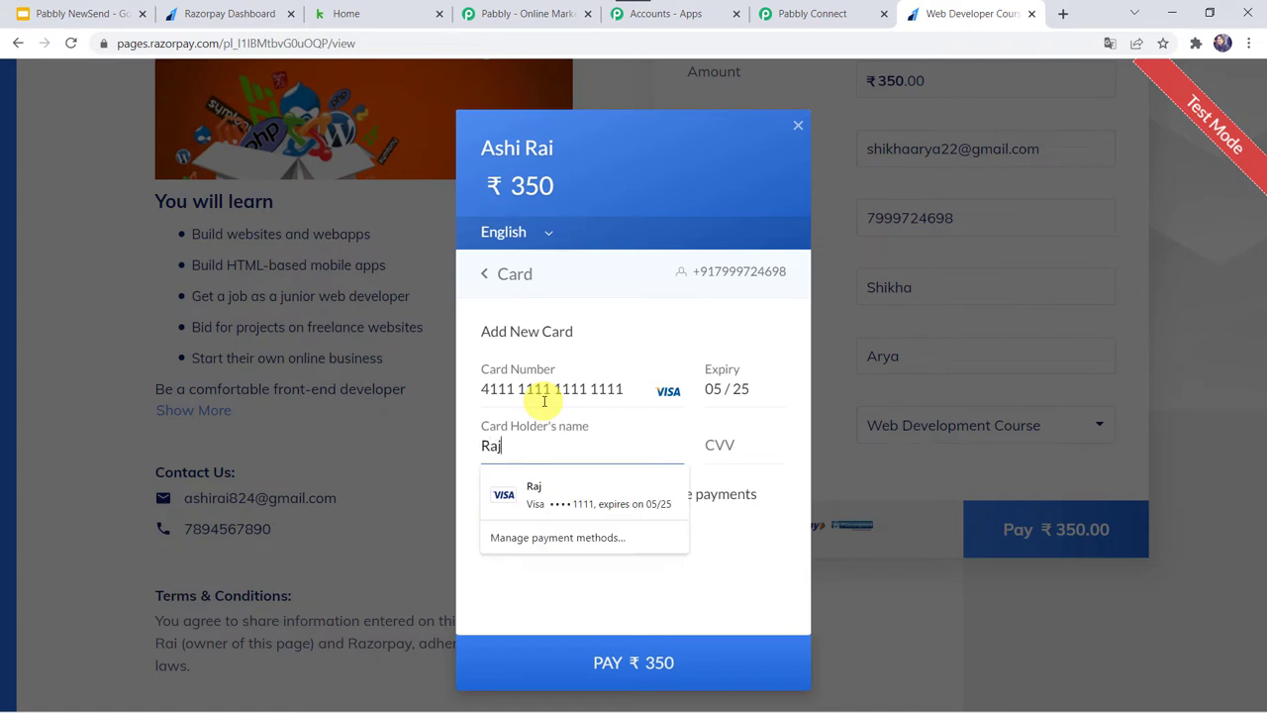
key(Tab)
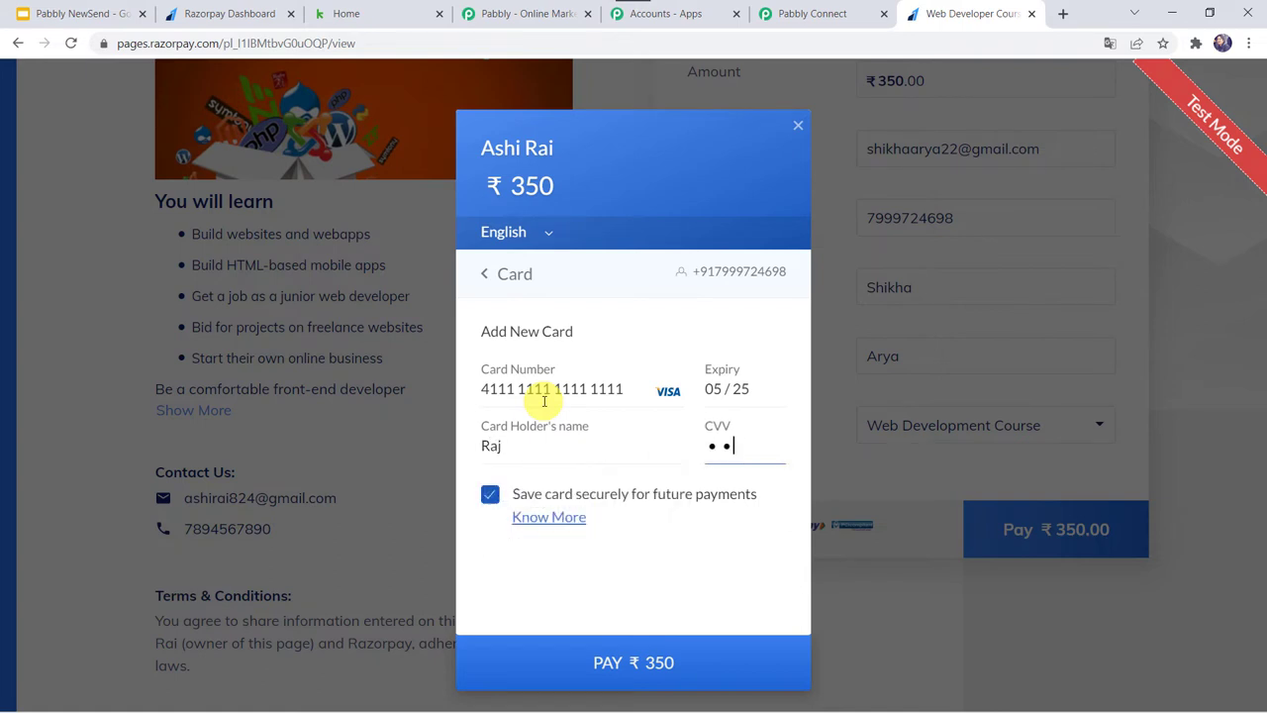
Submit the ₹350 payment, skip saving the card, and mark it successful in the demo bank
click(598, 662)
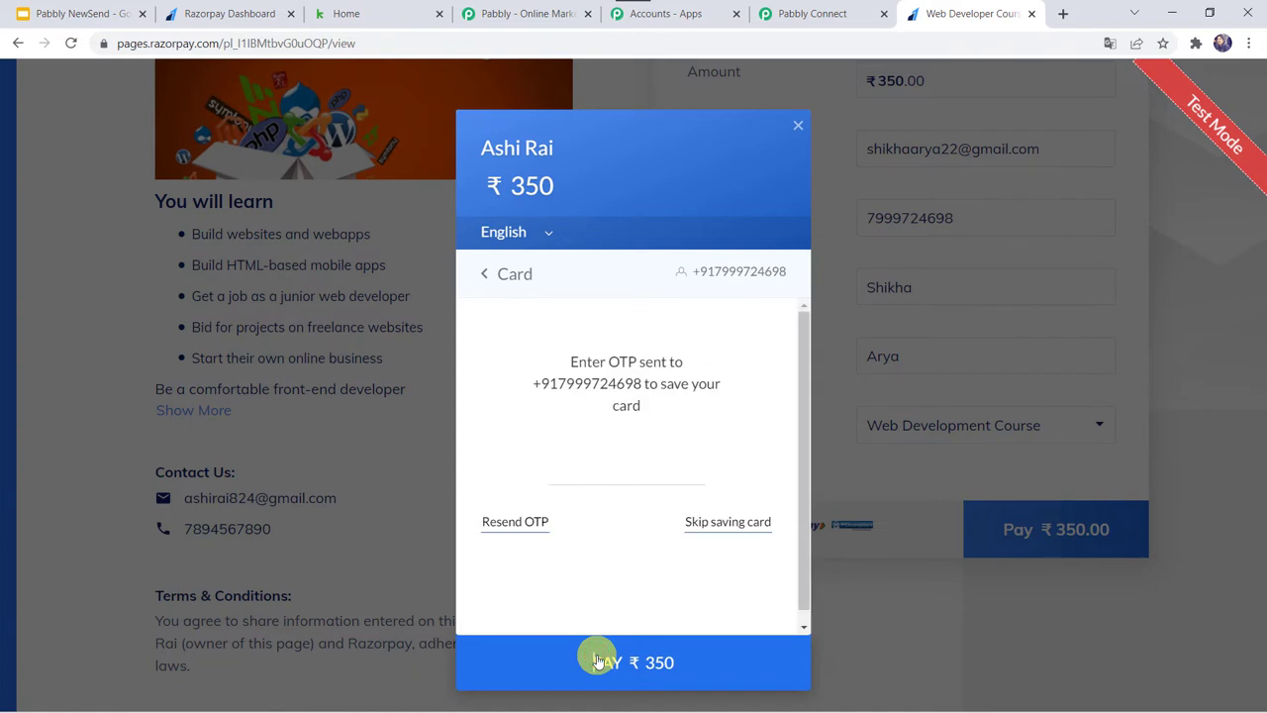
click(713, 524)
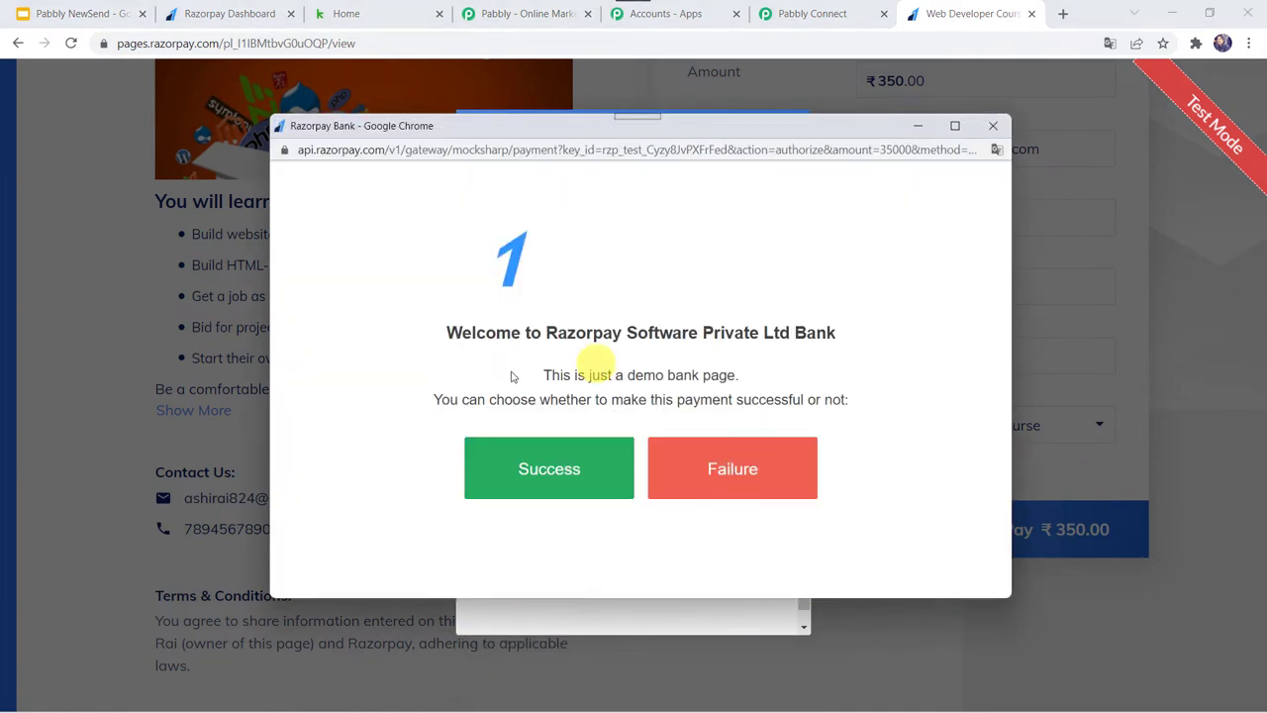
click(532, 472)
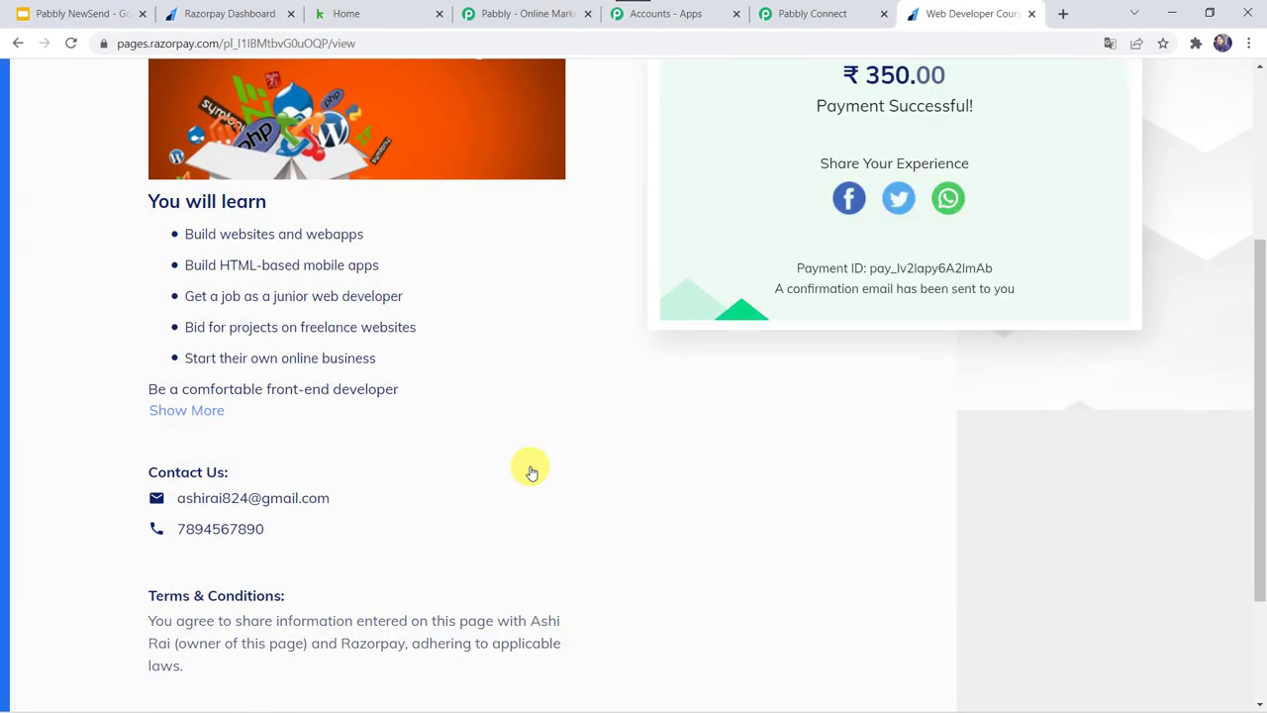
scroll(707, 473, up, 3)
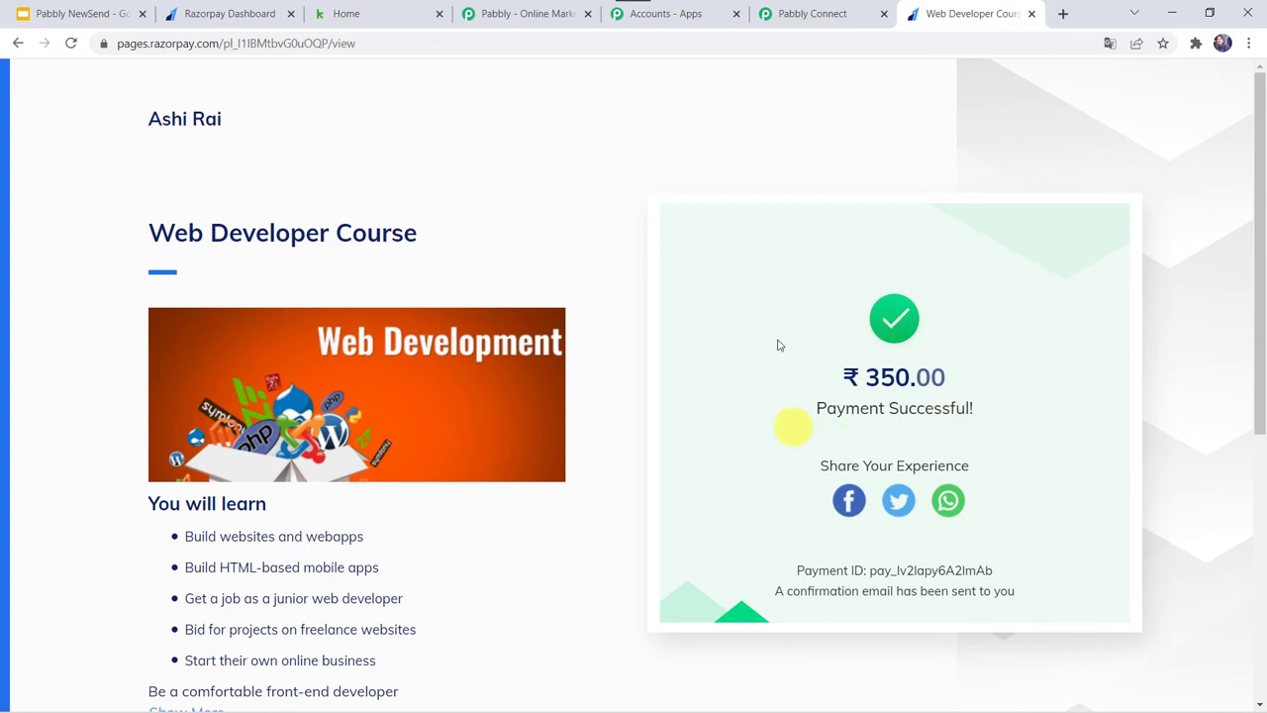
Back in Pabbly Connect, scroll through the webhook response showing the buyer's details and Web Development Course
click(823, 12)
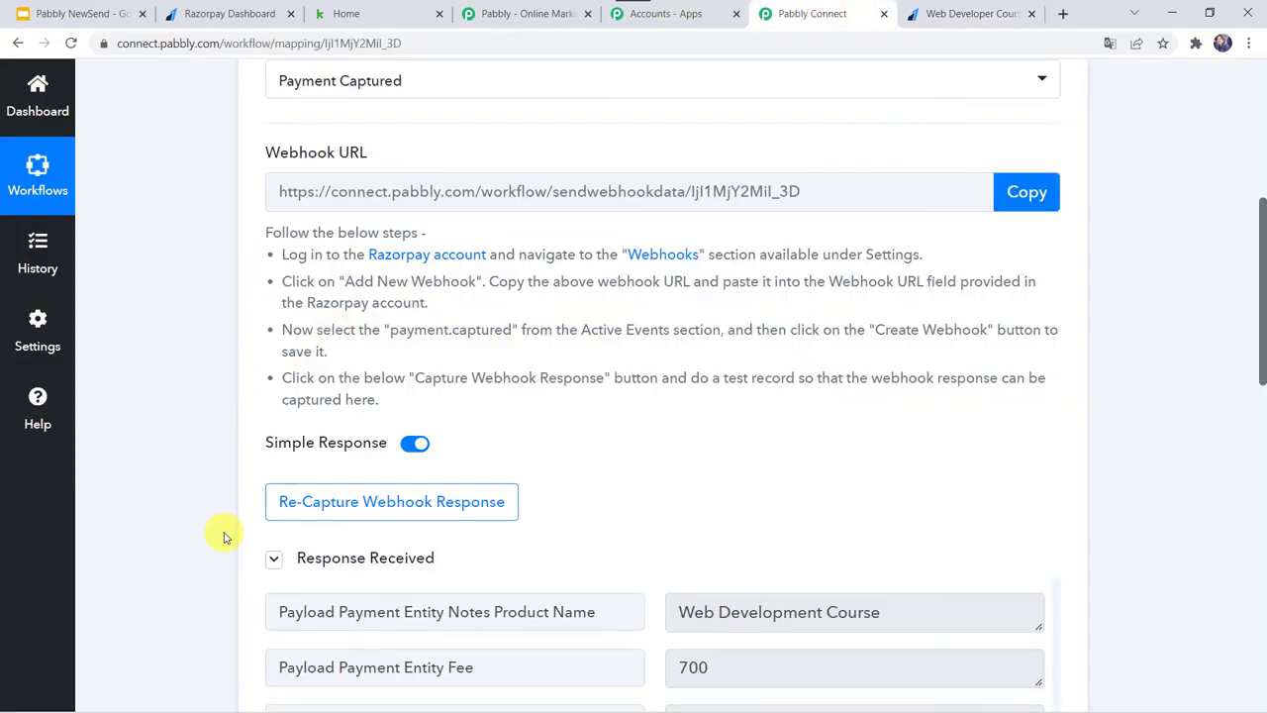
scroll(224, 537, down, 3)
scroll(537, 503, down, 1)
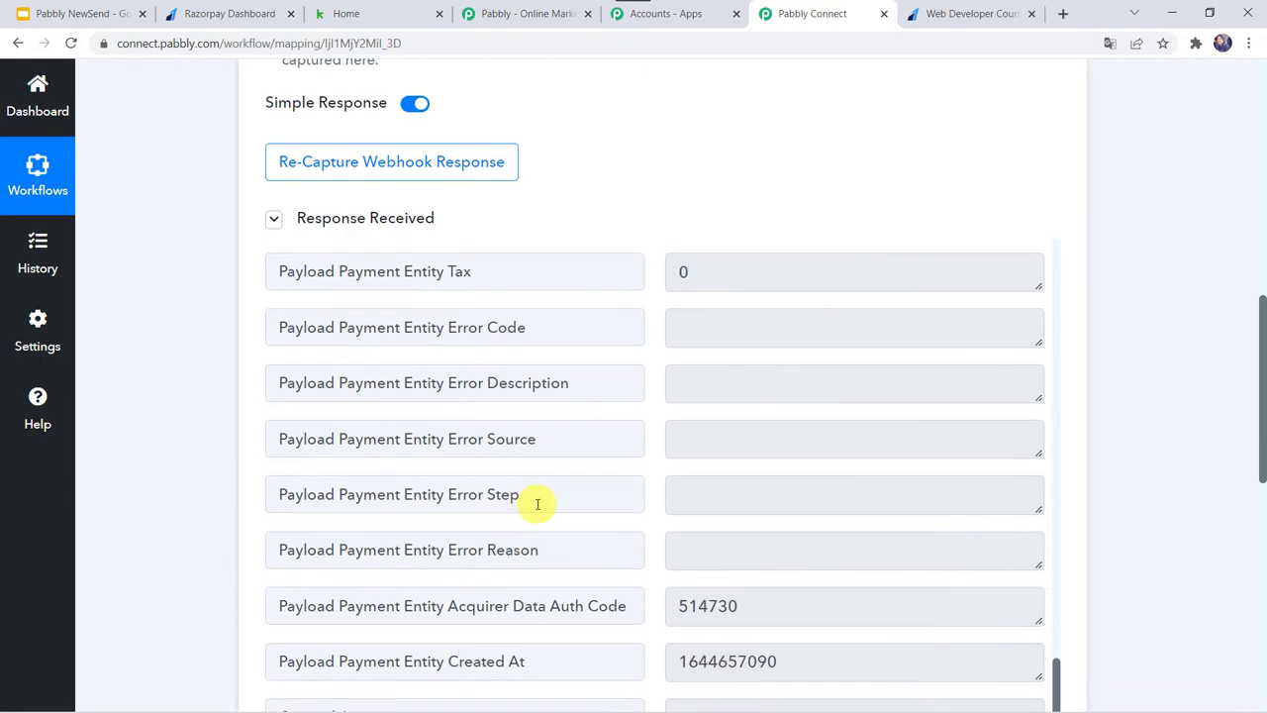
scroll(538, 503, down, 2)
scroll(538, 503, up, 5)
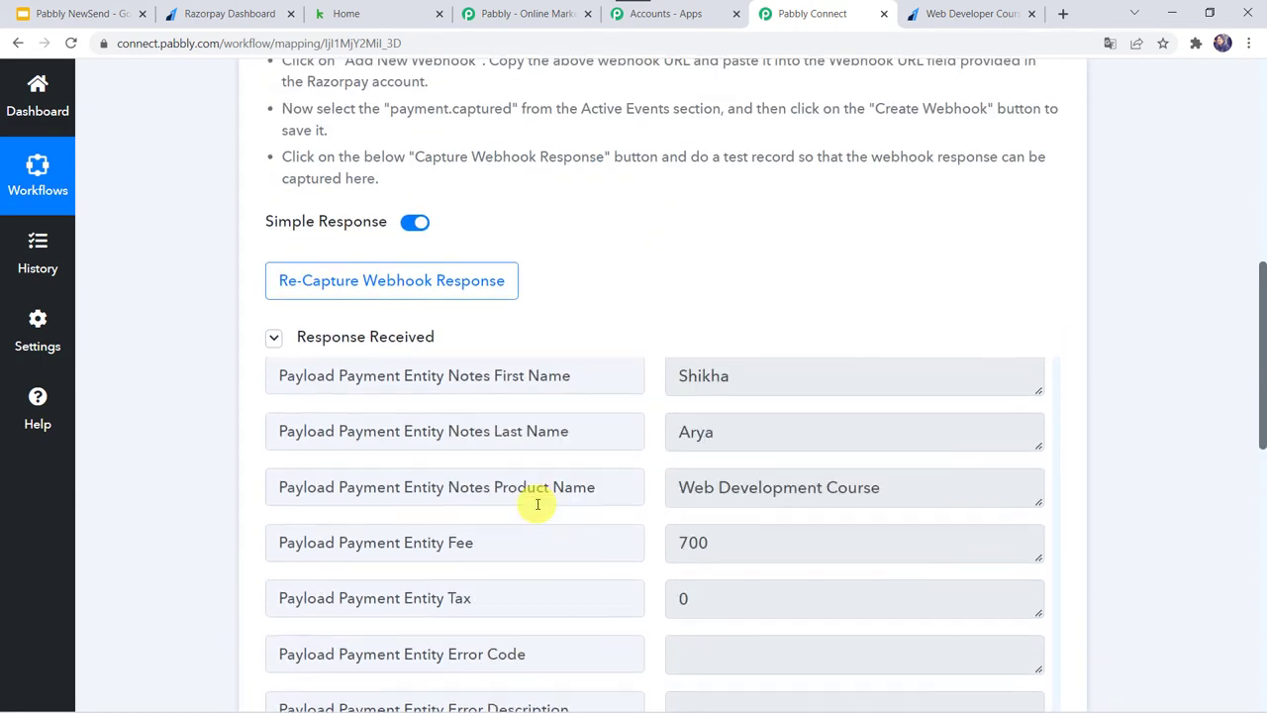
scroll(149, 504, down, 1)
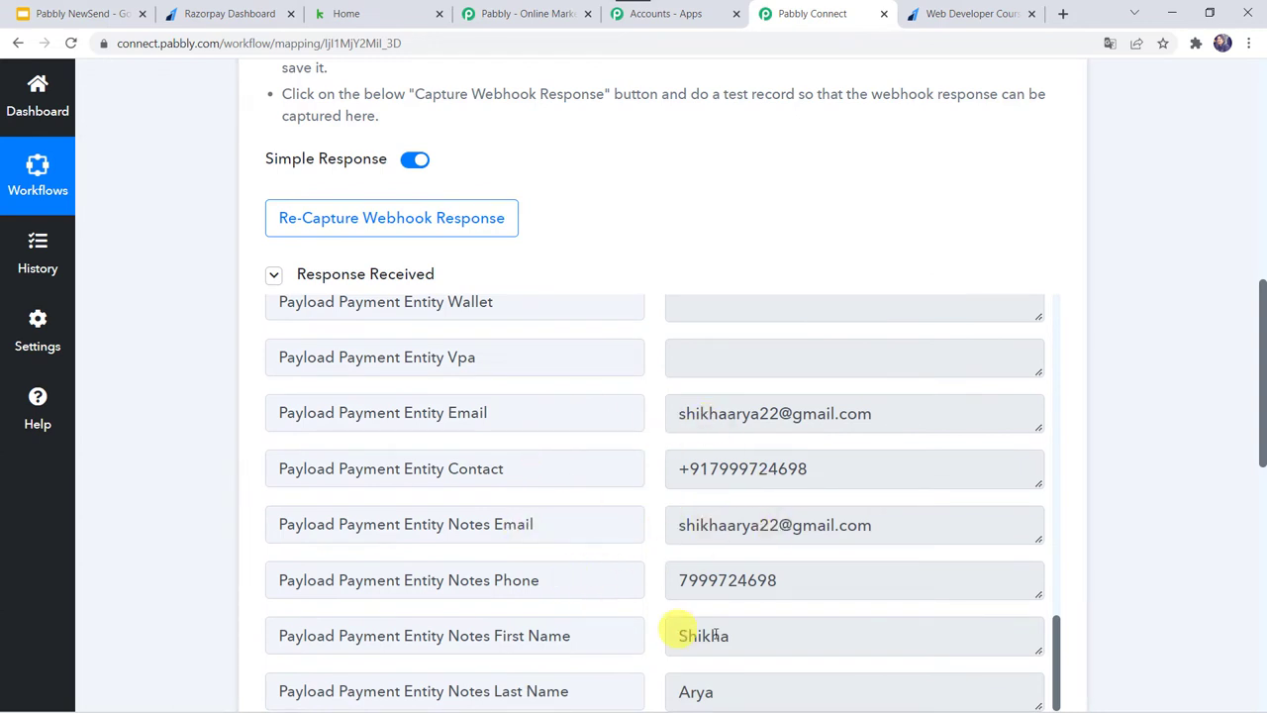
scroll(673, 636, down, 2)
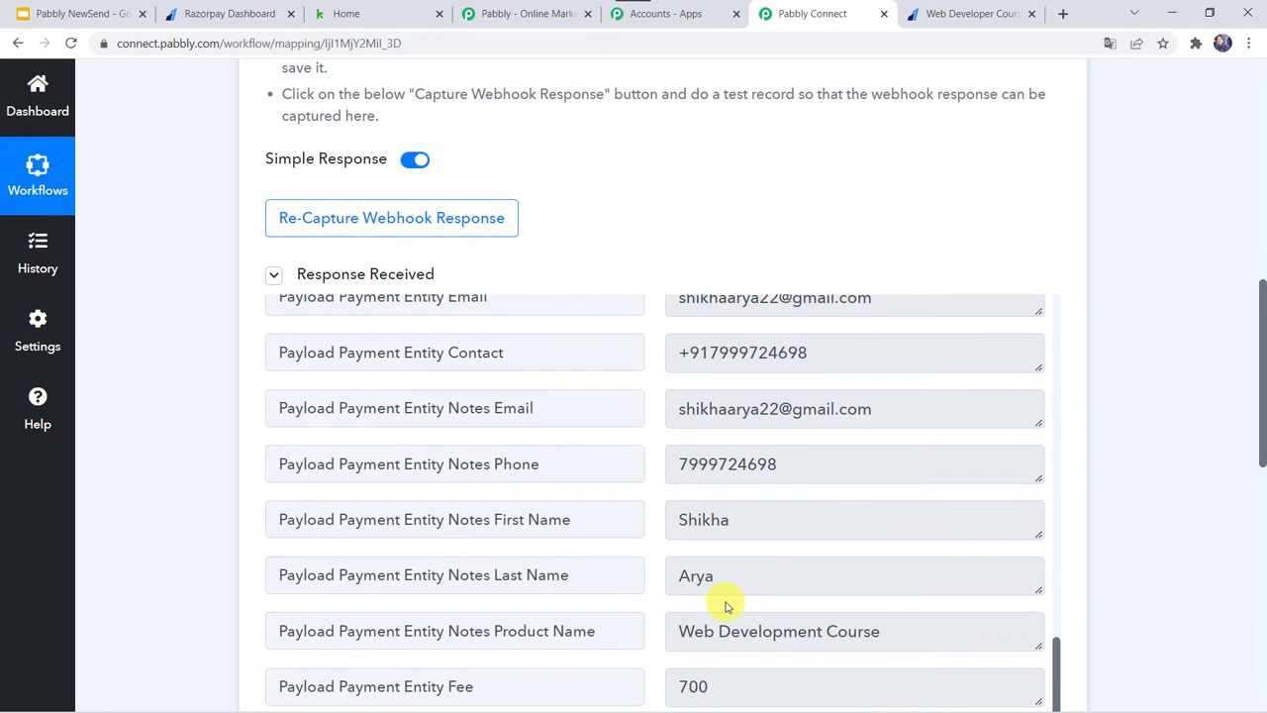
scroll(391, 525, down, 1)
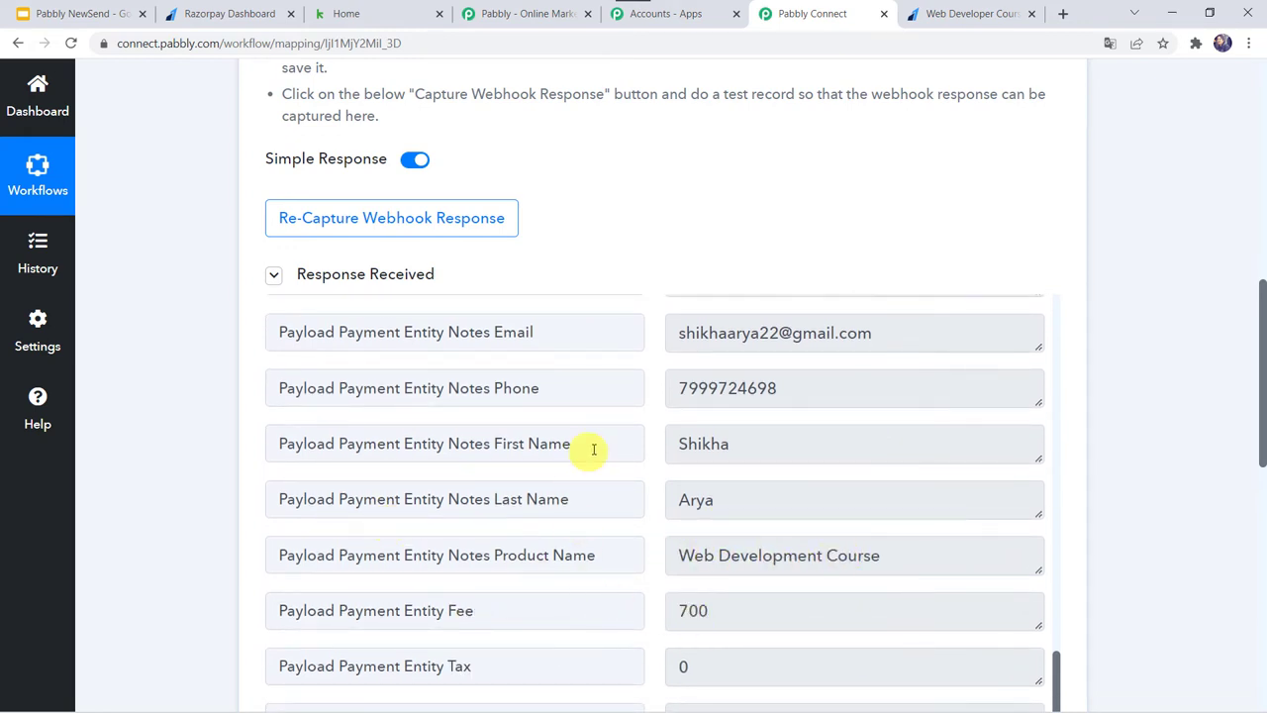
scroll(594, 448, up, 1)
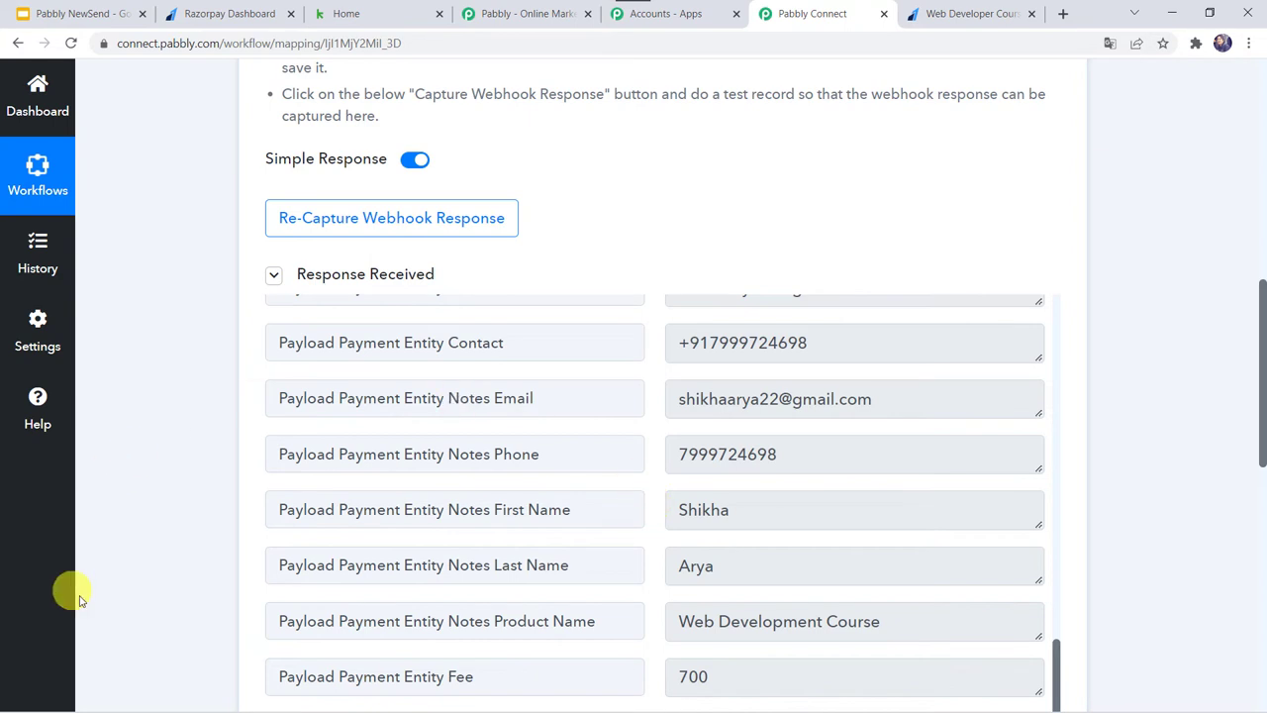
scroll(169, 647, down, 5)
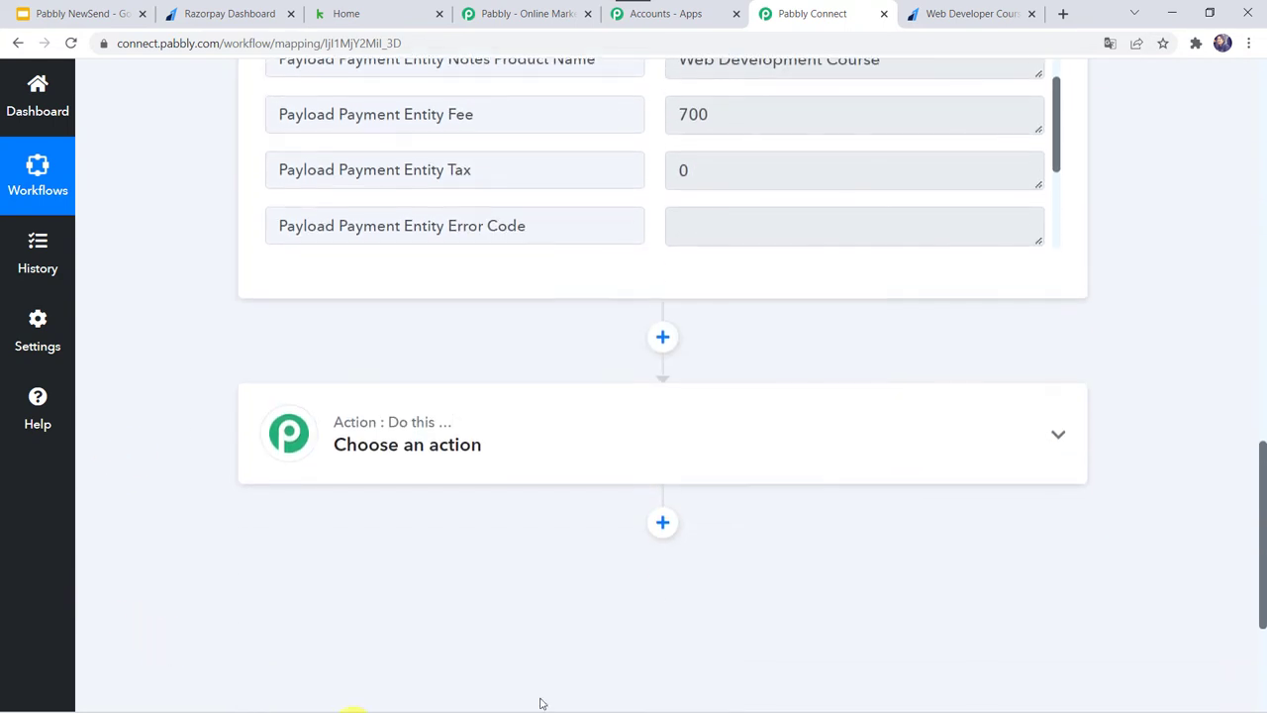
Set the action app to Infusionsoft by Keap with the Create/Update Contact event
click(547, 447)
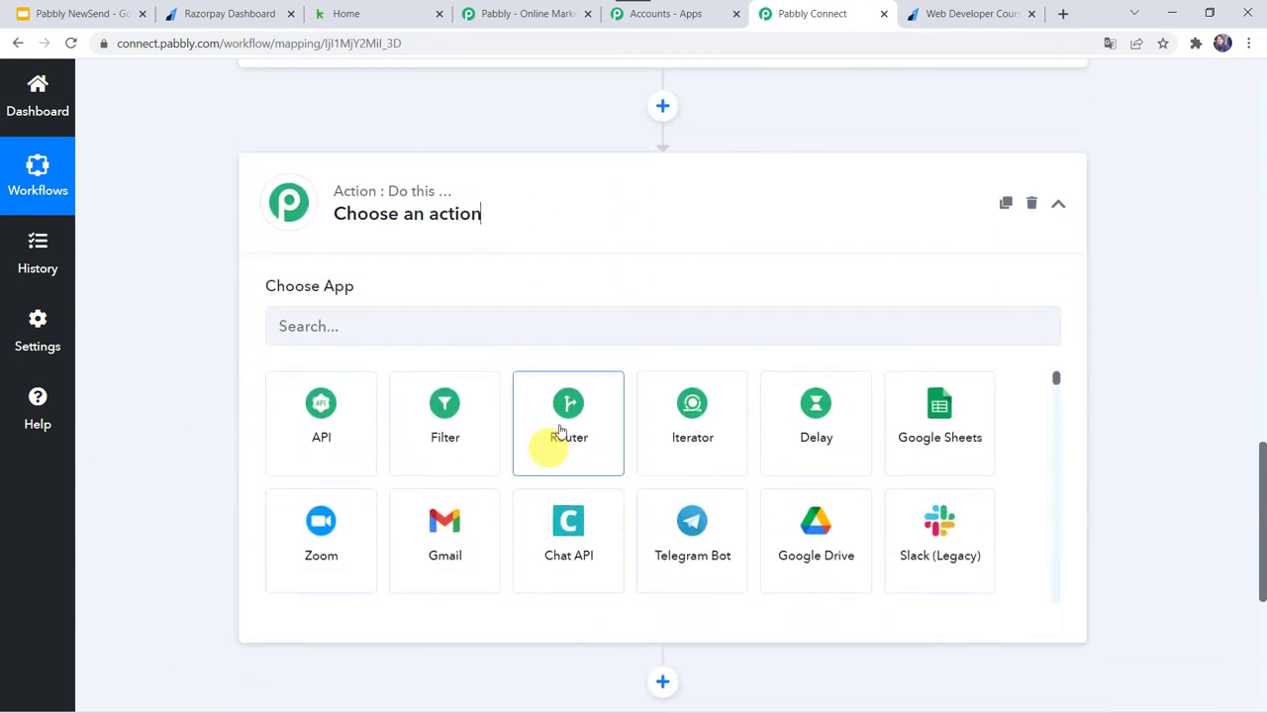
click(466, 335)
text(keap)
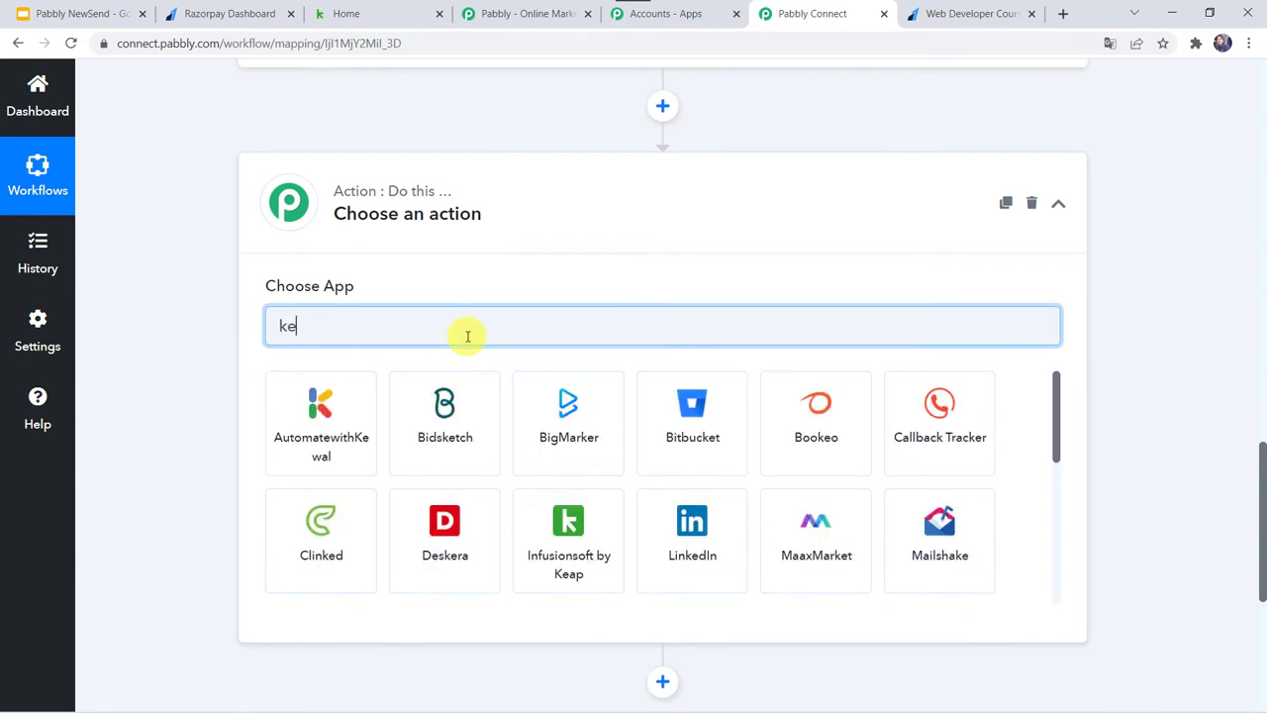
click(327, 439)
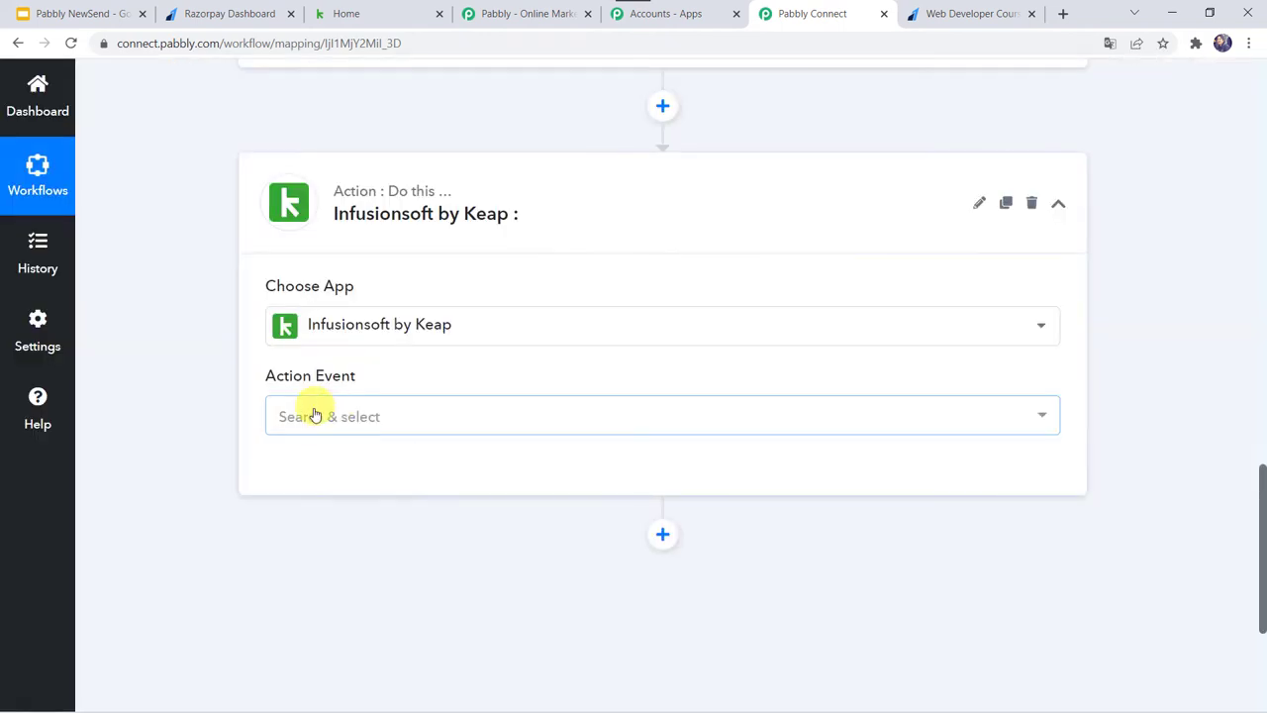
click(310, 420)
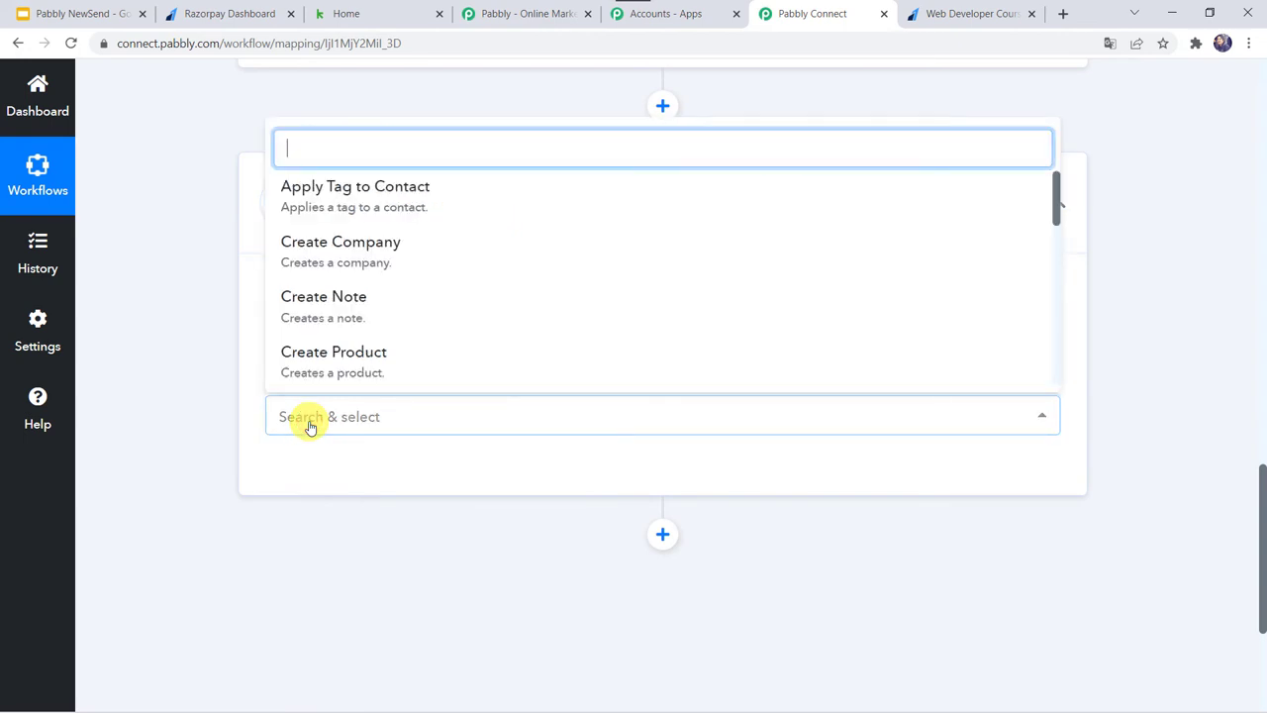
text(creat)
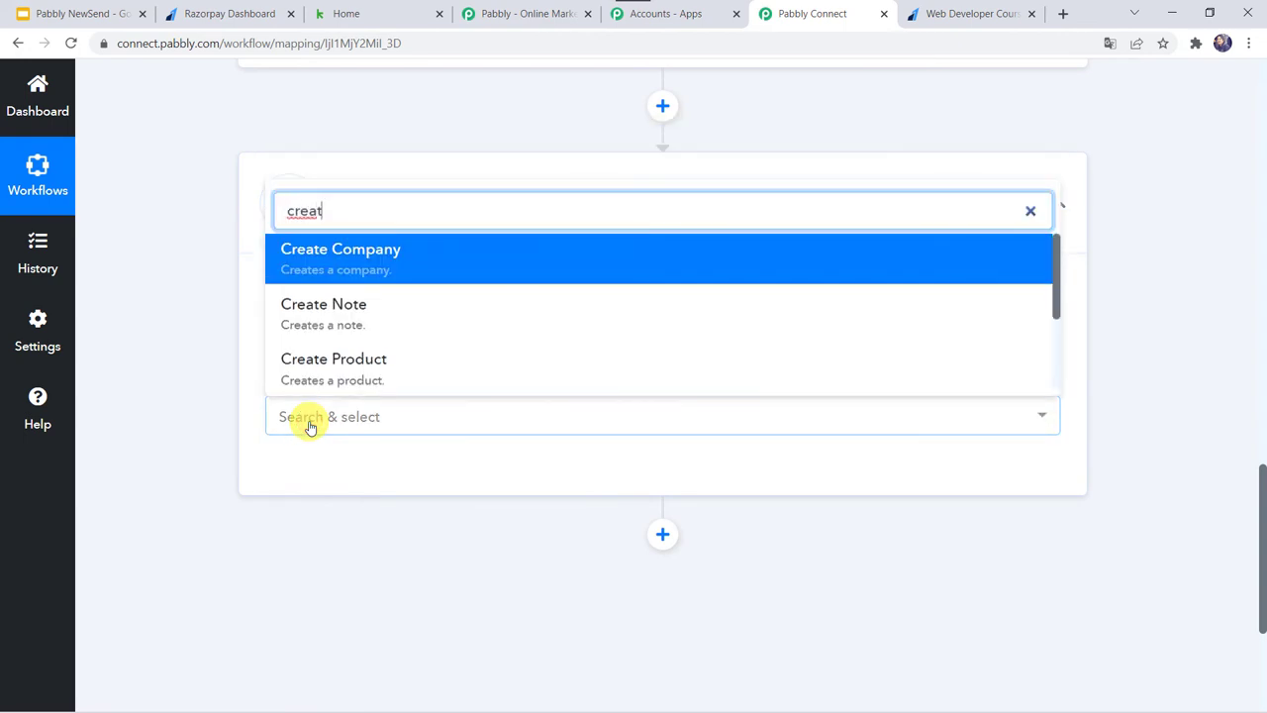
text(e/)
click(355, 348)
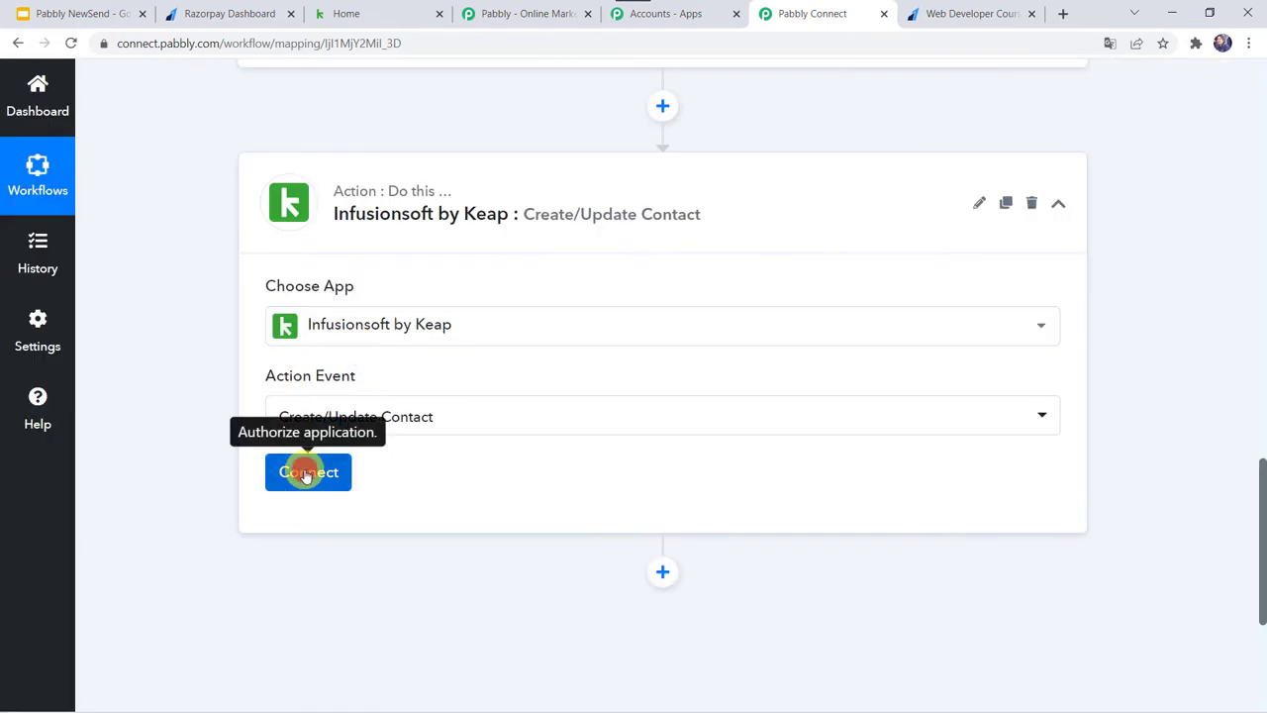
Add a new Keap connection and allow Pabbly Connect access in the authorization popup
click(304, 474)
click(627, 281)
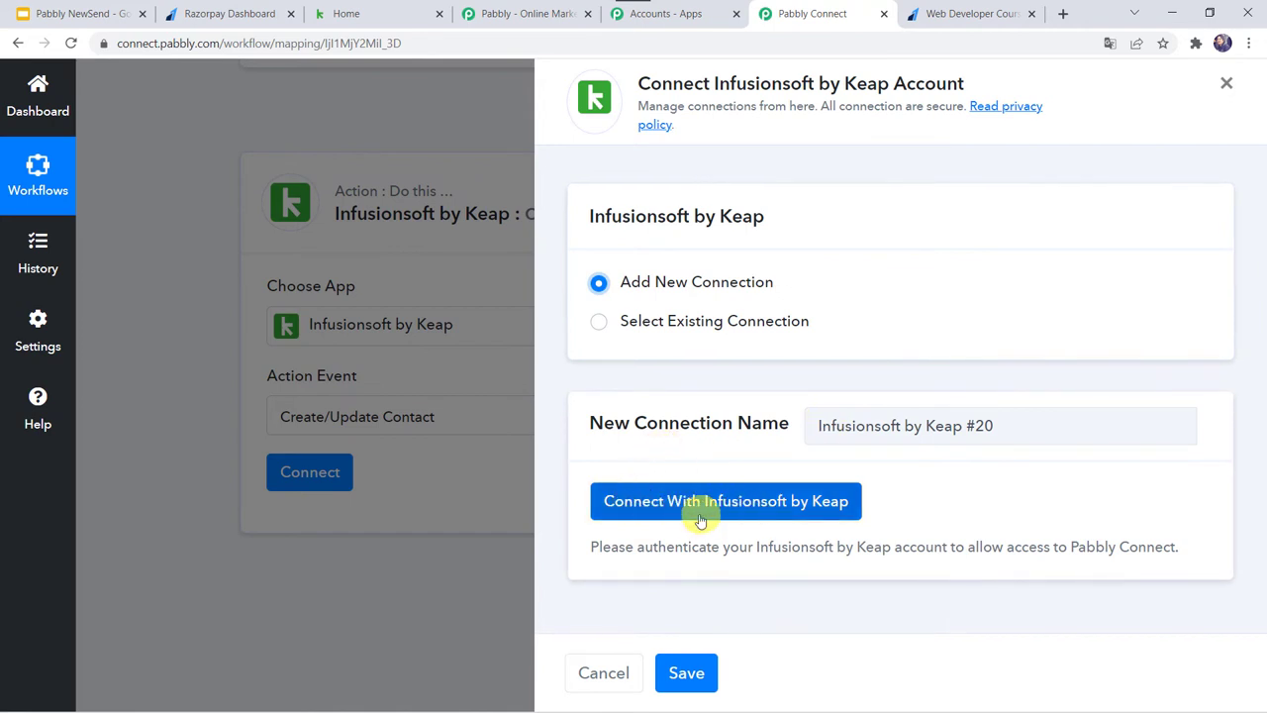
click(695, 506)
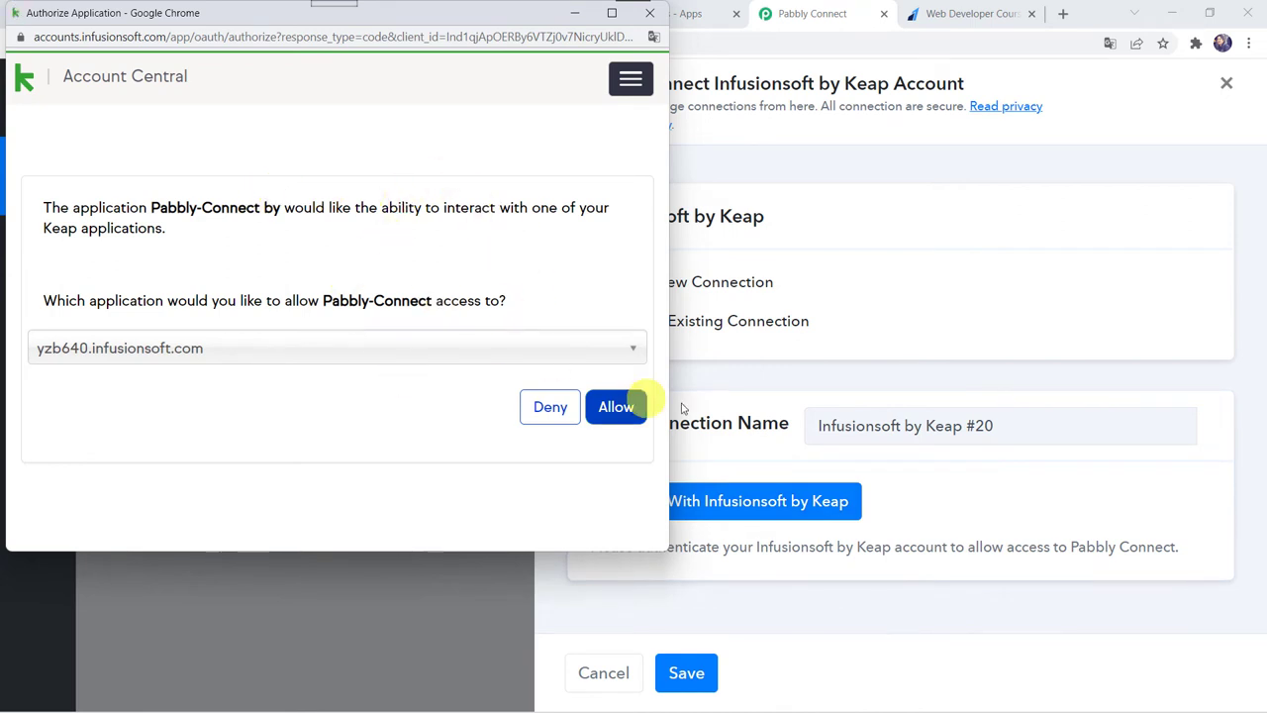
click(615, 412)
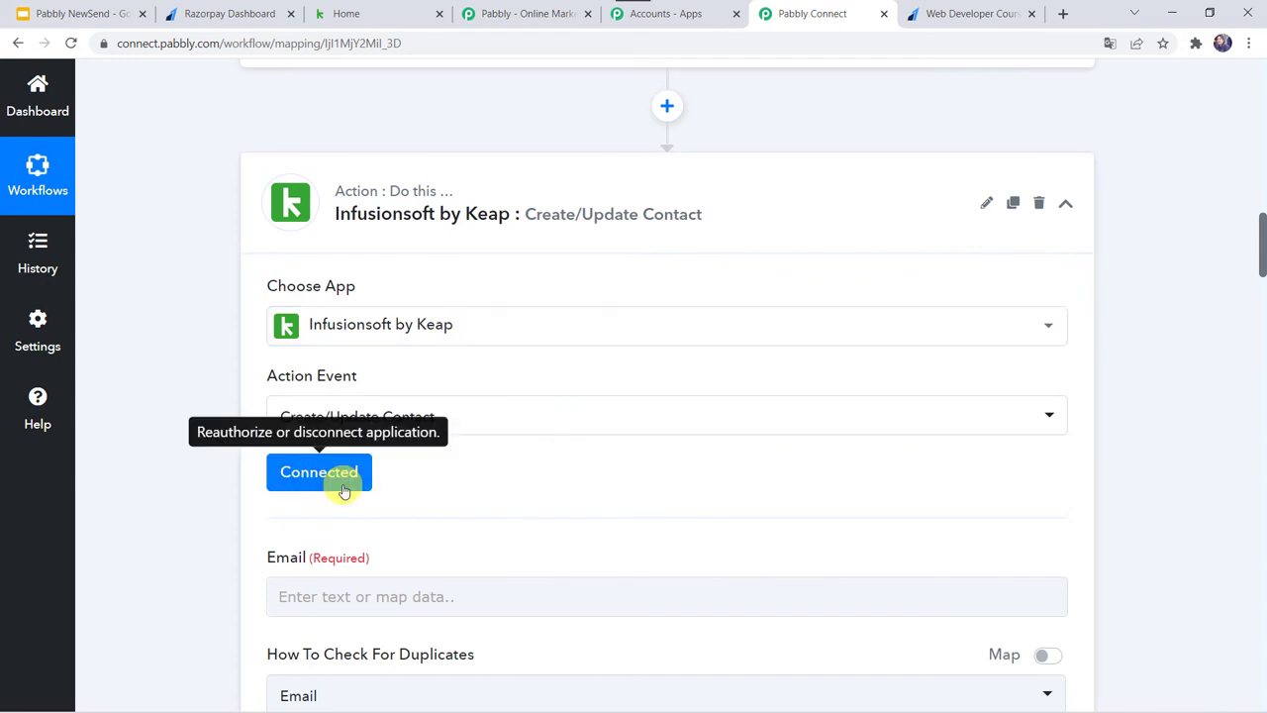
Map Razorpay's payment entity email into the Keap Email field
scroll(495, 486, down, 2)
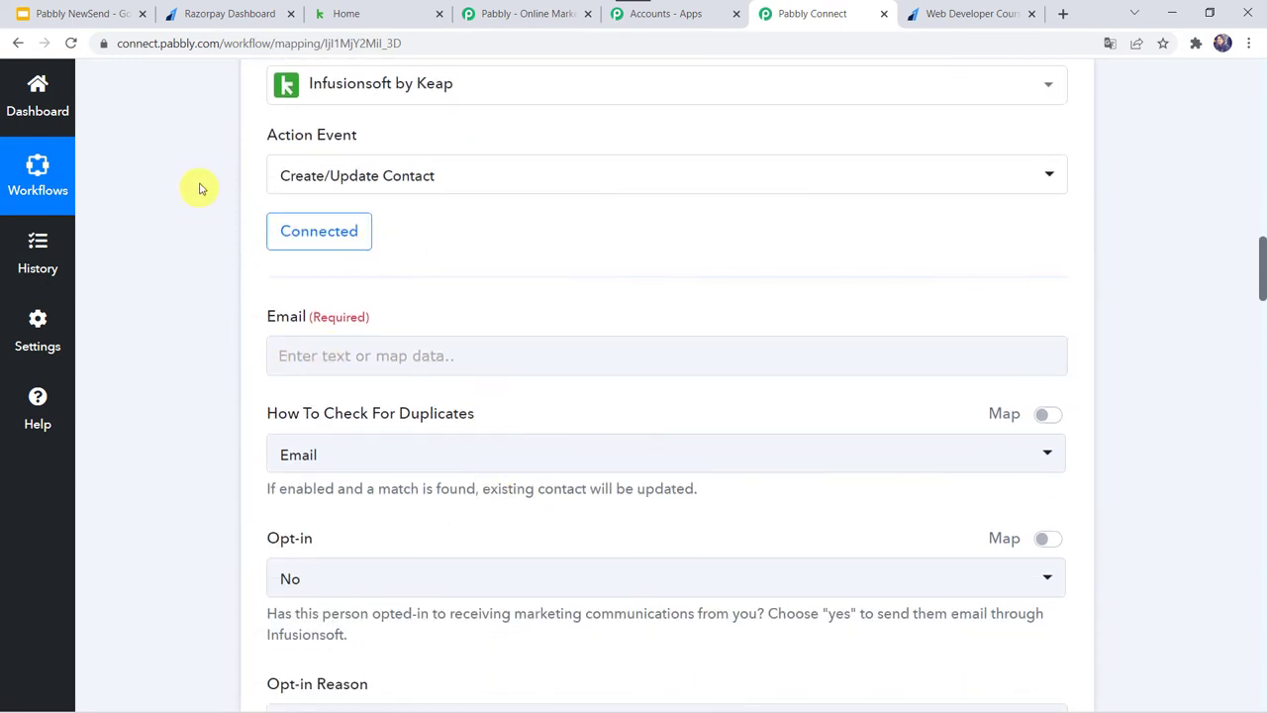
scroll(199, 187, up, 7)
scroll(199, 187, up, 2)
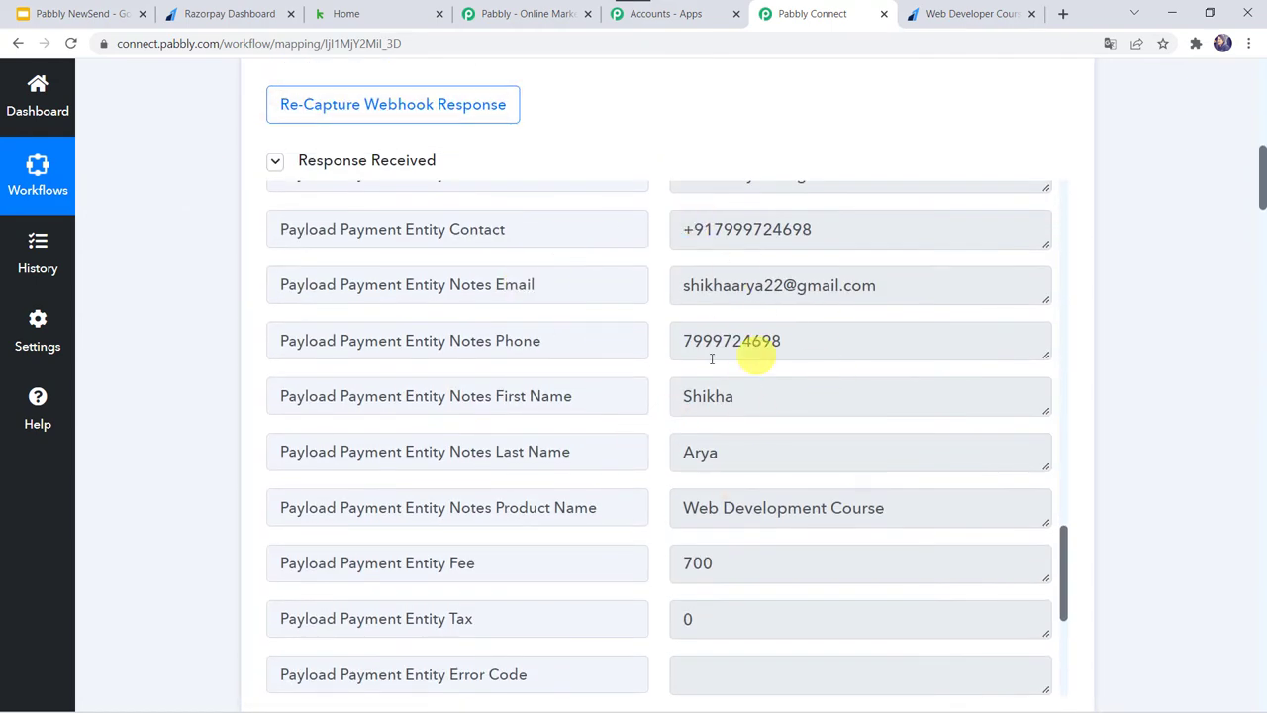
scroll(196, 570, down, 1)
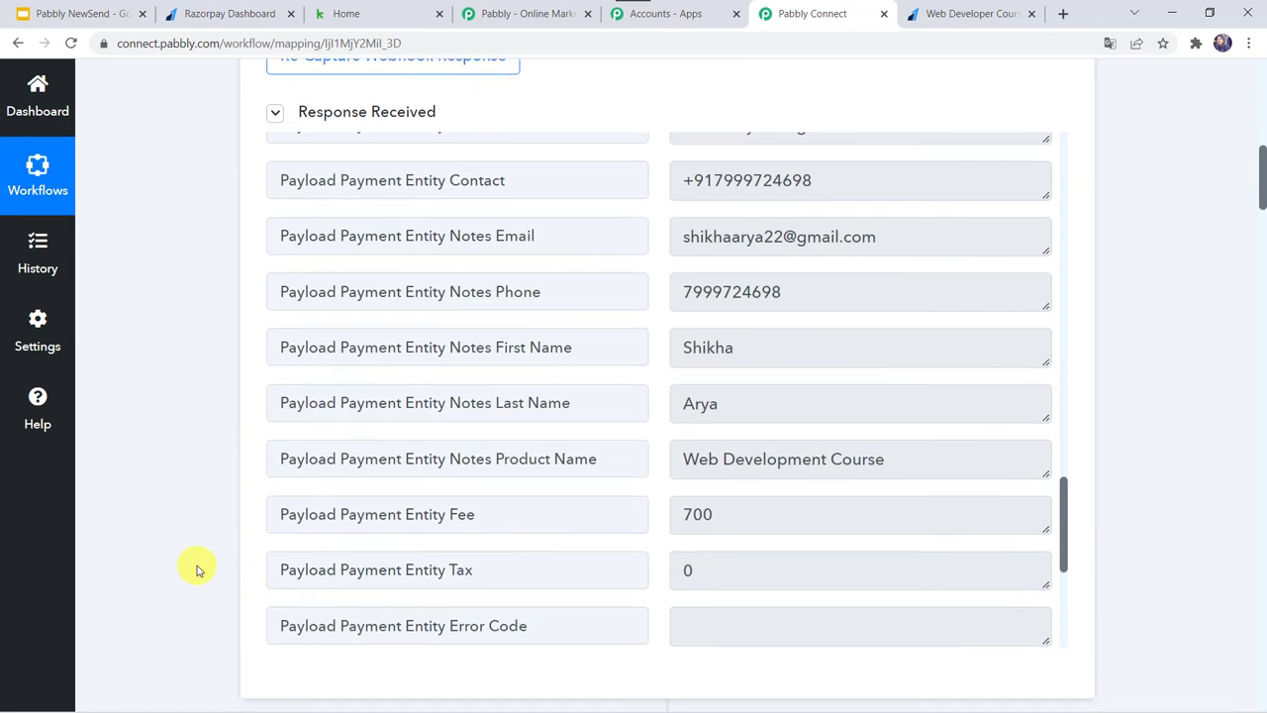
scroll(196, 569, down, 10)
click(327, 288)
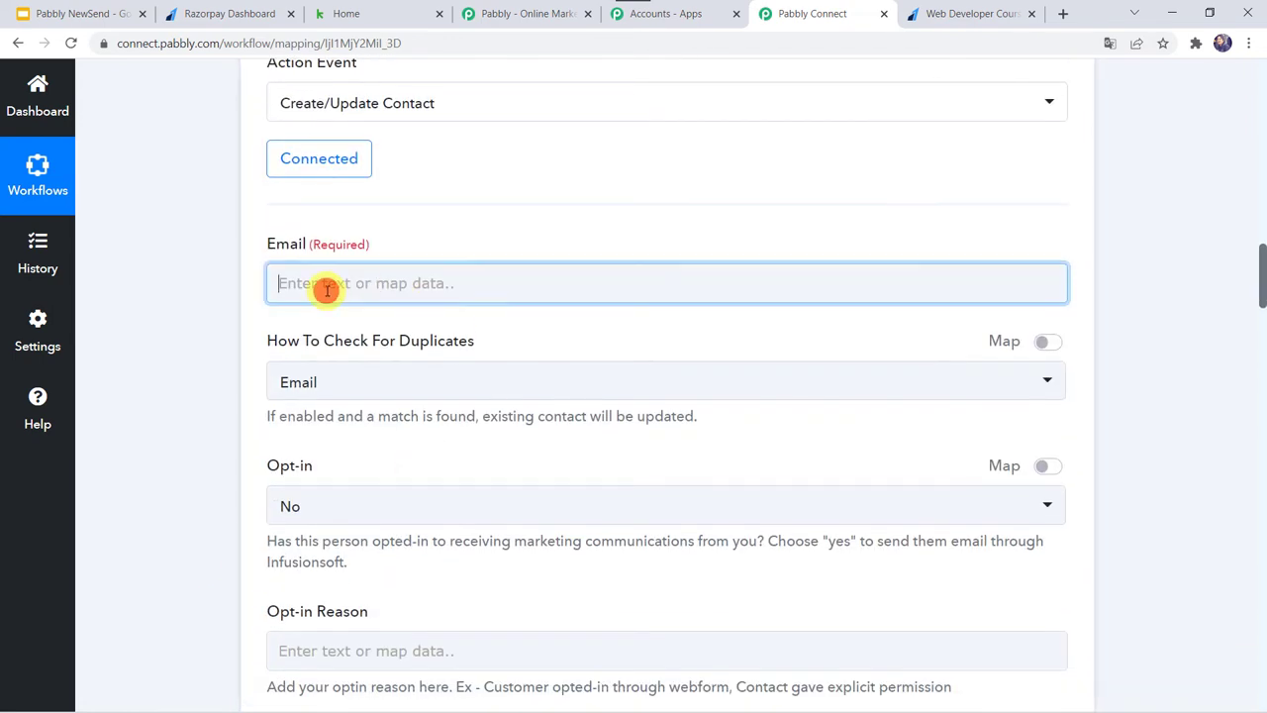
click(313, 430)
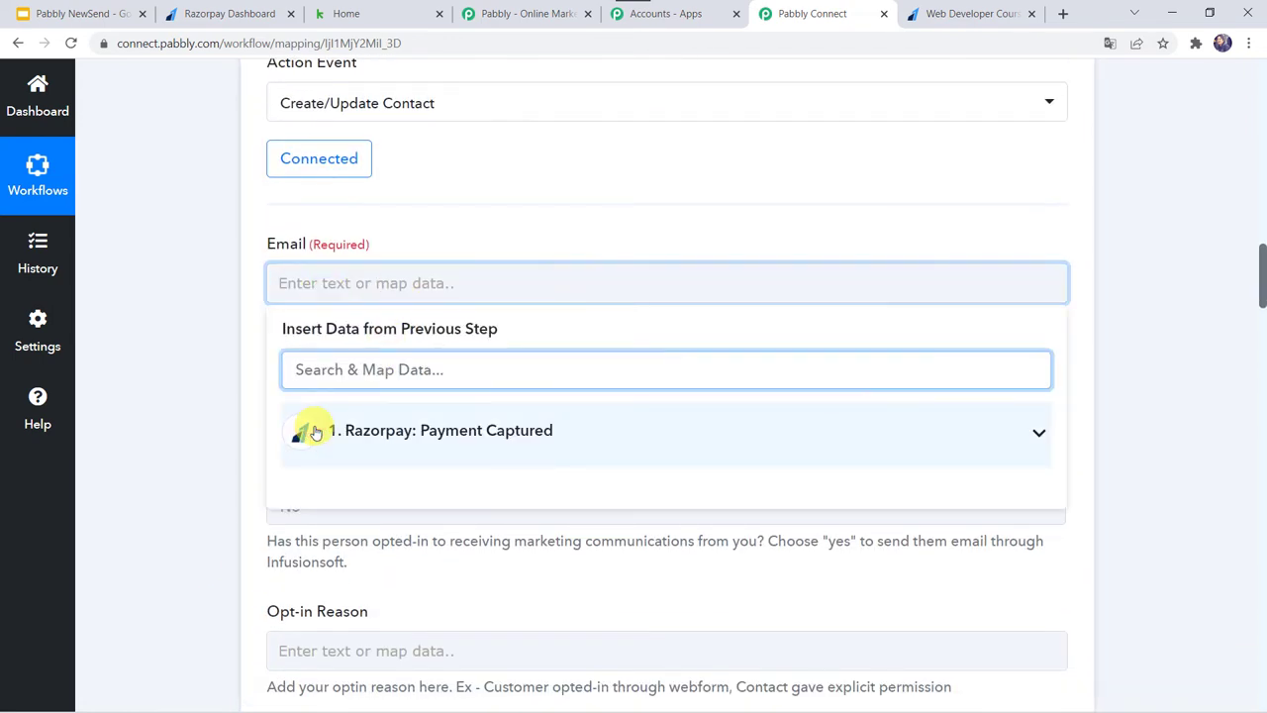
text(@)
click(573, 489)
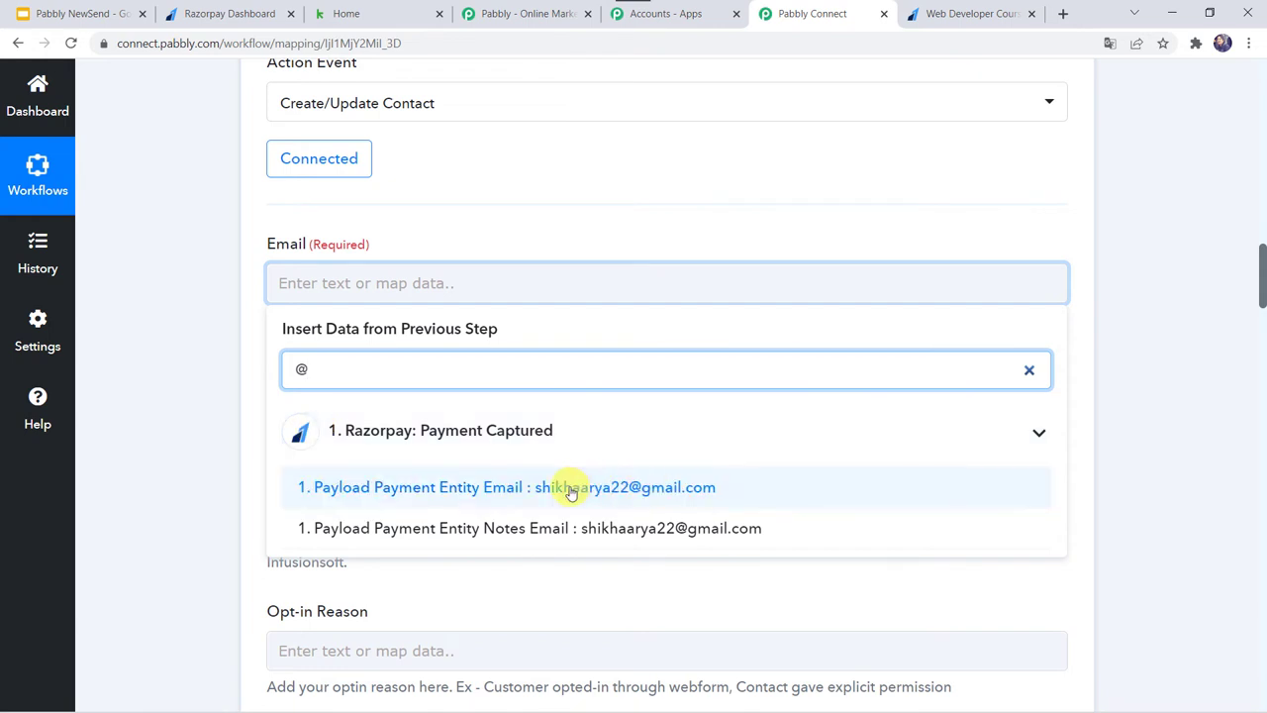
click(572, 489)
click(235, 433)
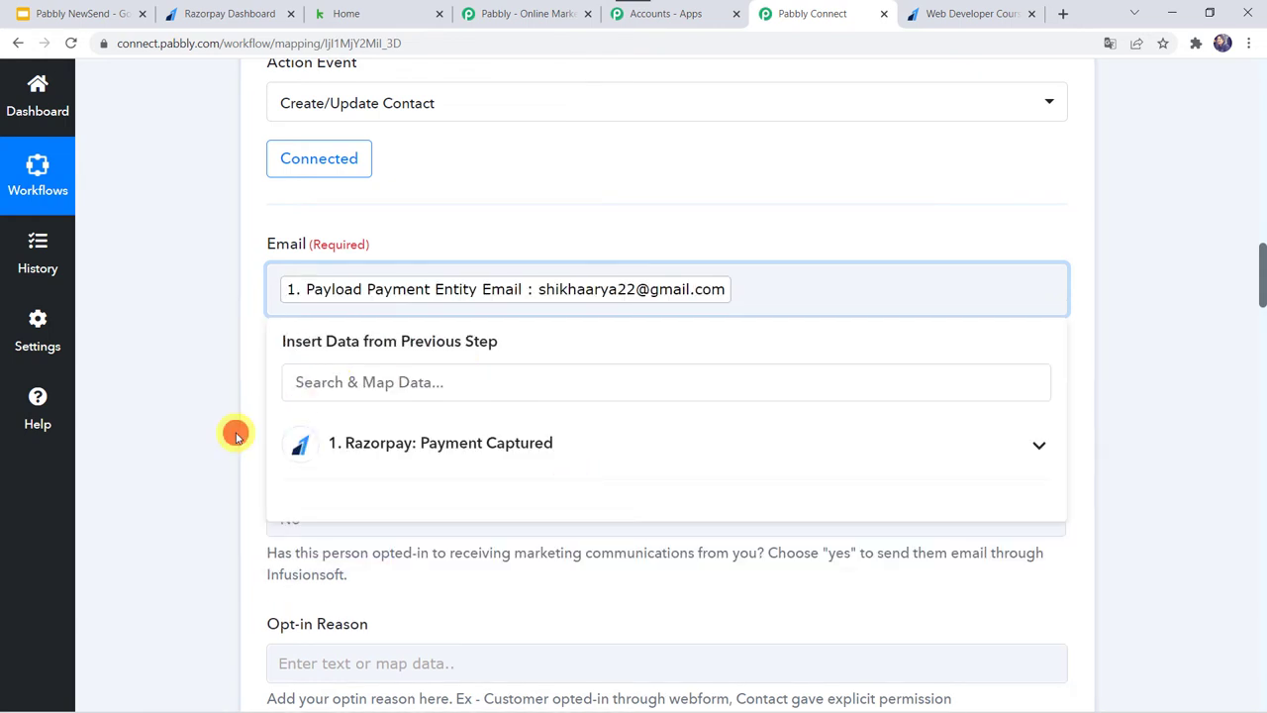
Set How To Check For Duplicates to Email
scroll(235, 433, down, 1)
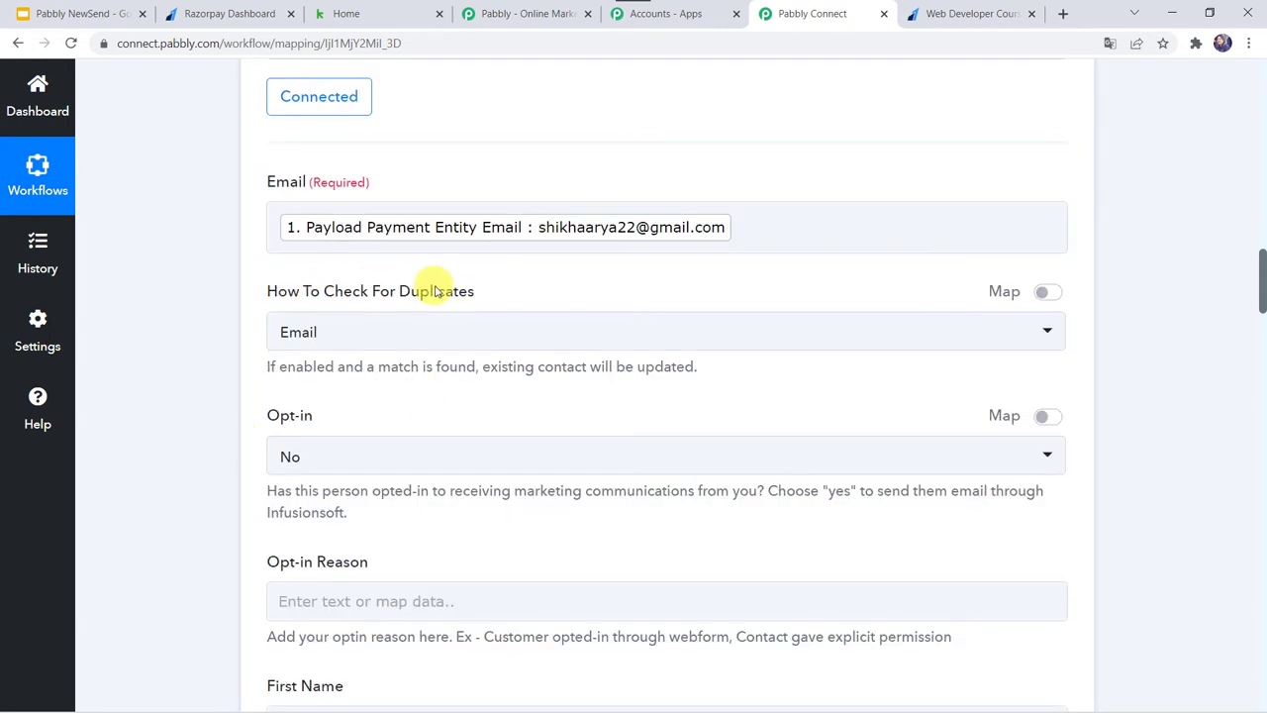
click(342, 337)
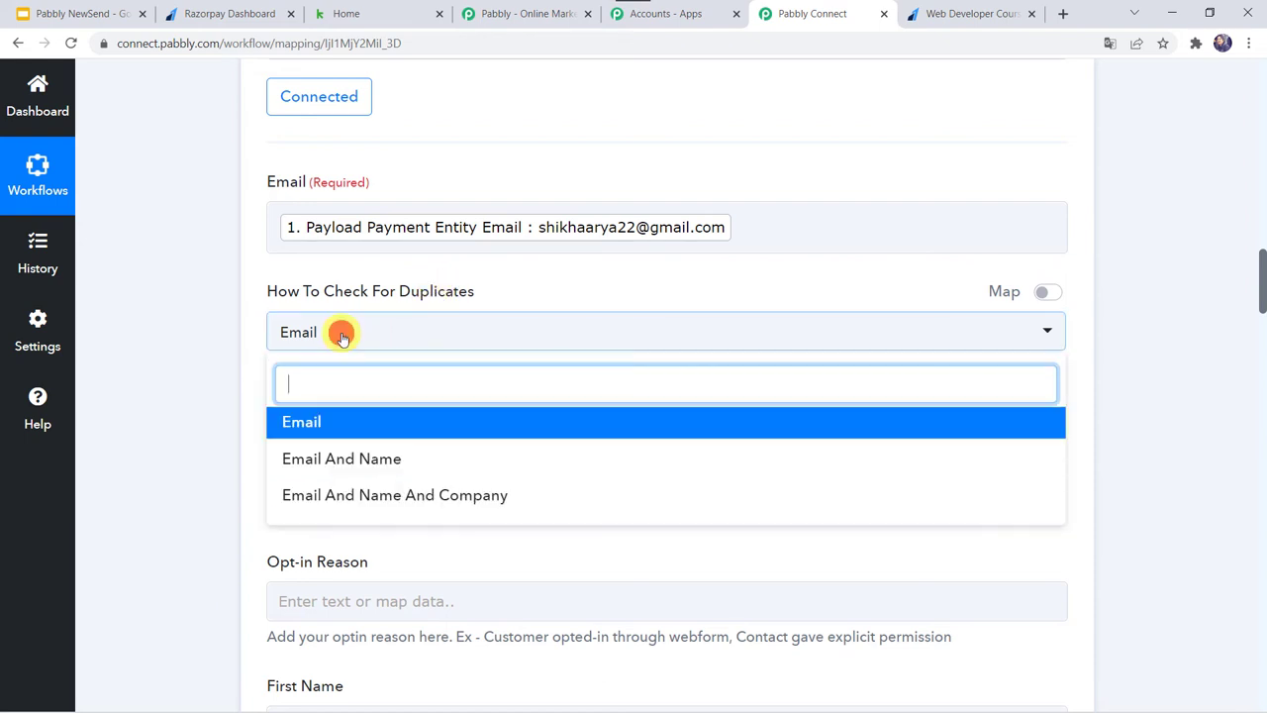
click(324, 433)
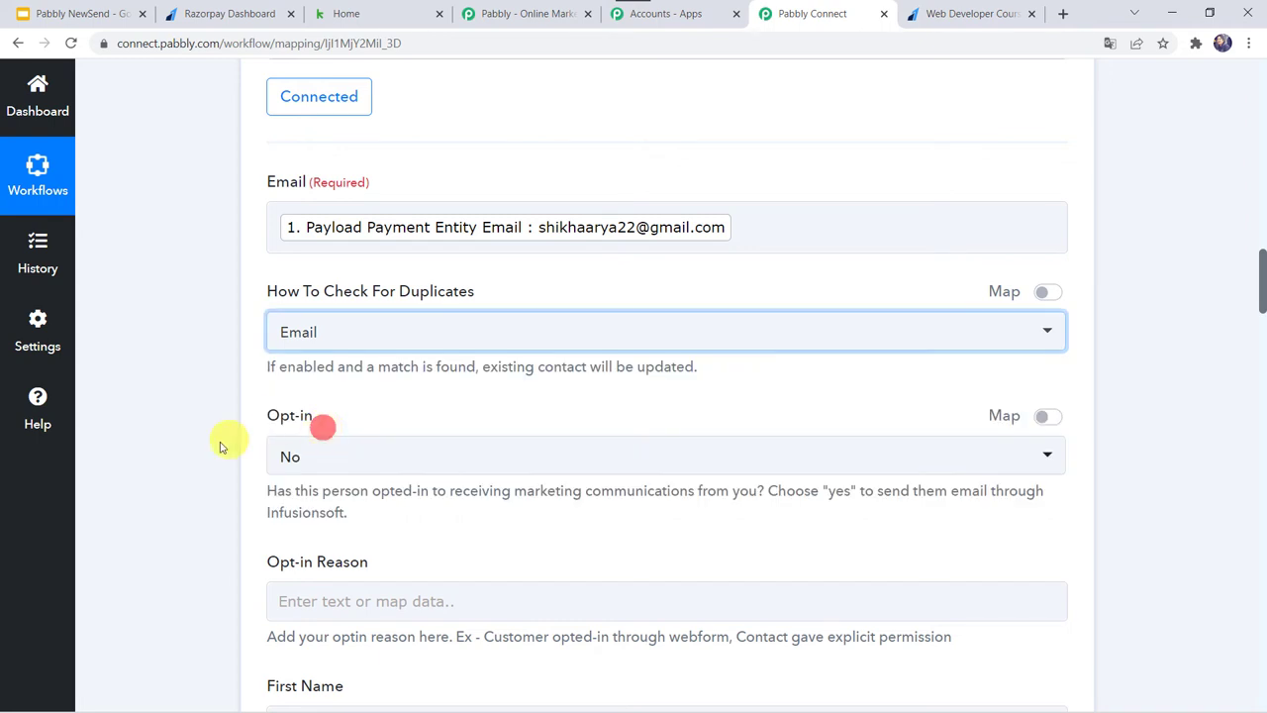
scroll(218, 444, down, 2)
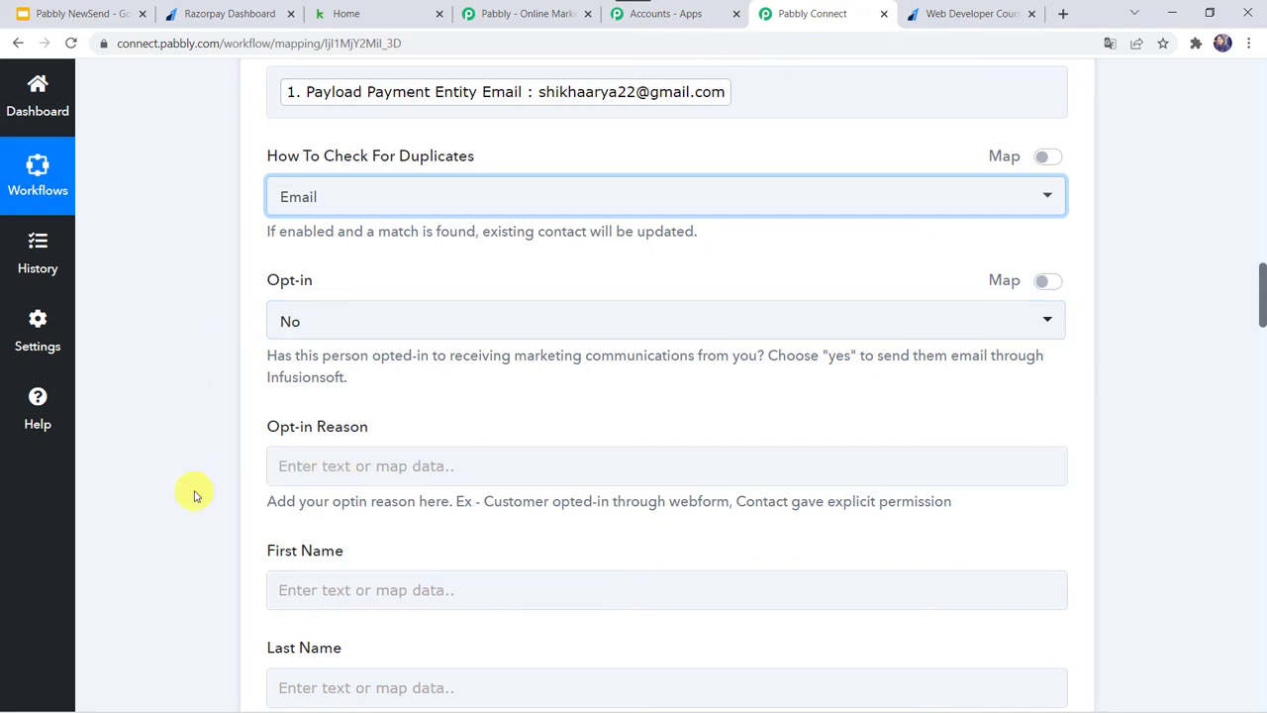
scroll(192, 492, down, 3)
Map the Razorpay notes first name and last name into First Name and Last Name
click(308, 346)
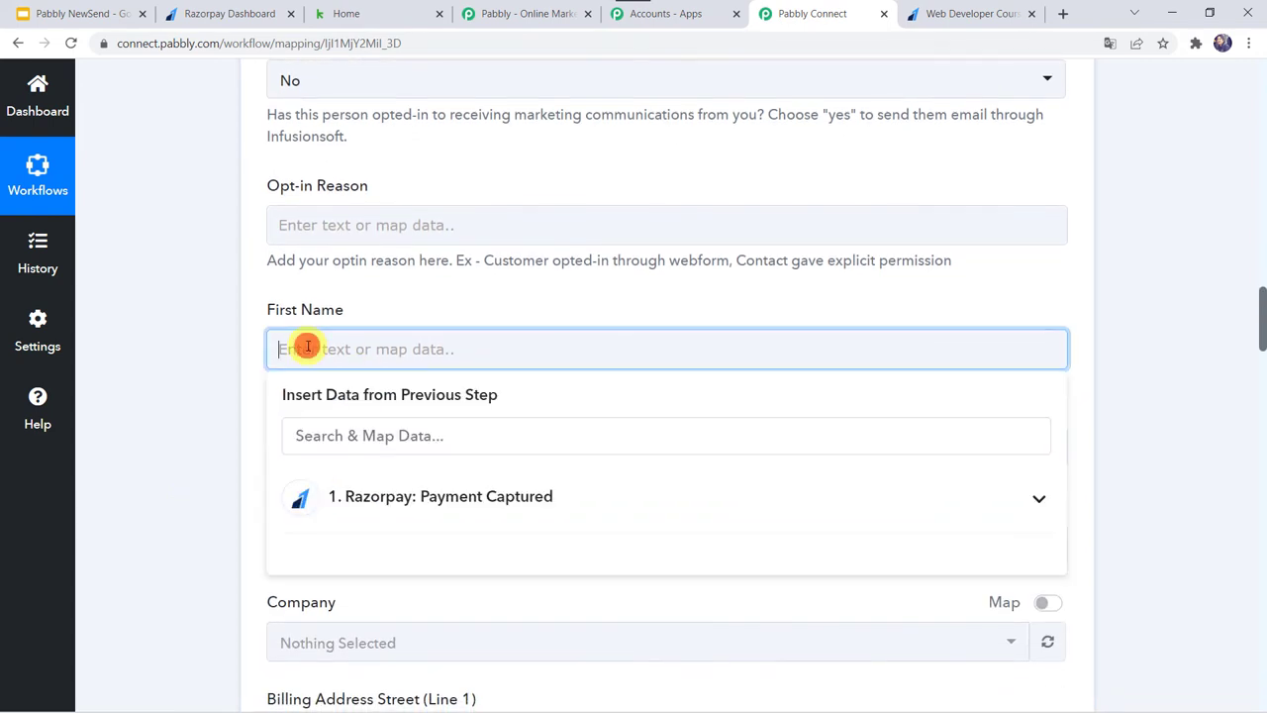
click(382, 500)
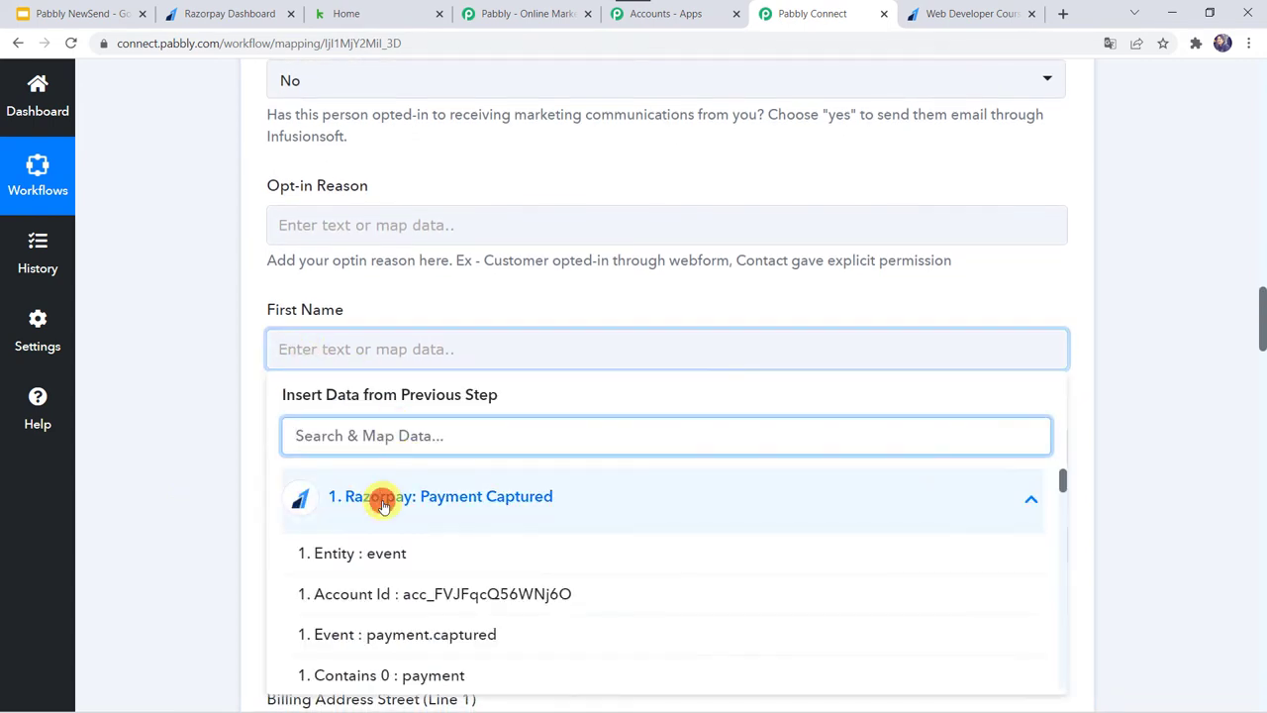
text(shi)
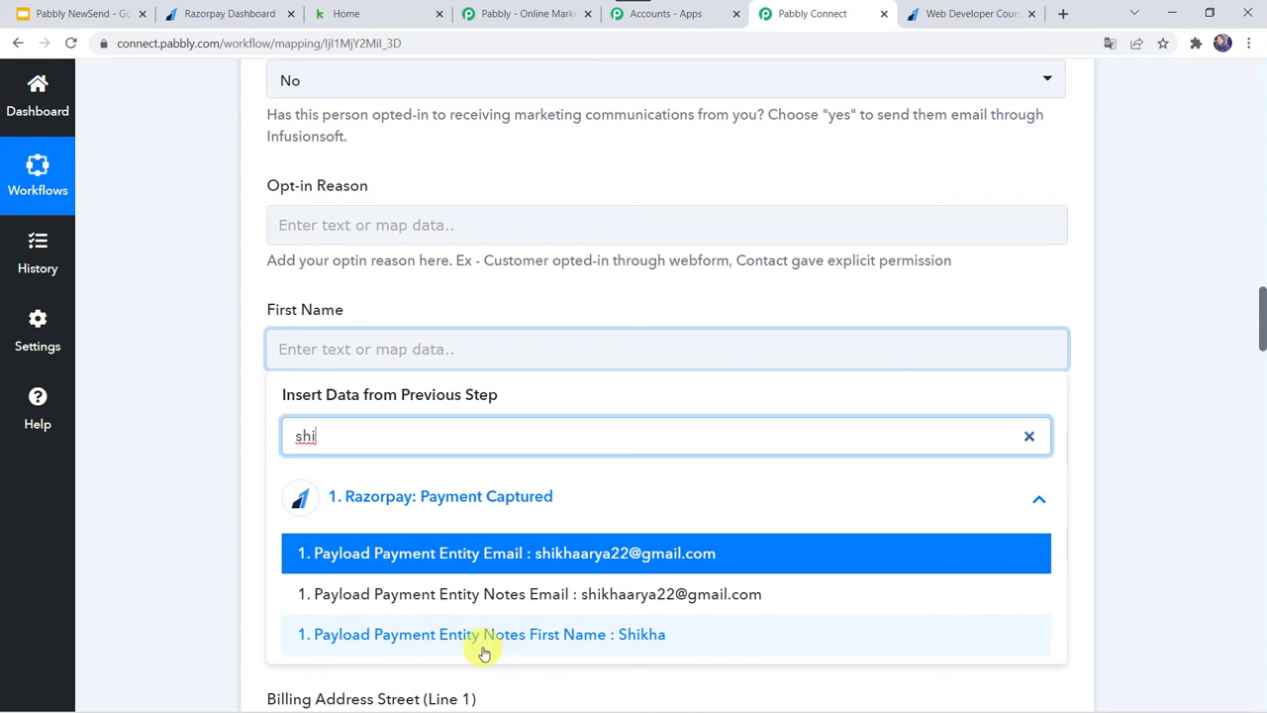
click(485, 642)
click(158, 480)
scroll(159, 482, down, 2)
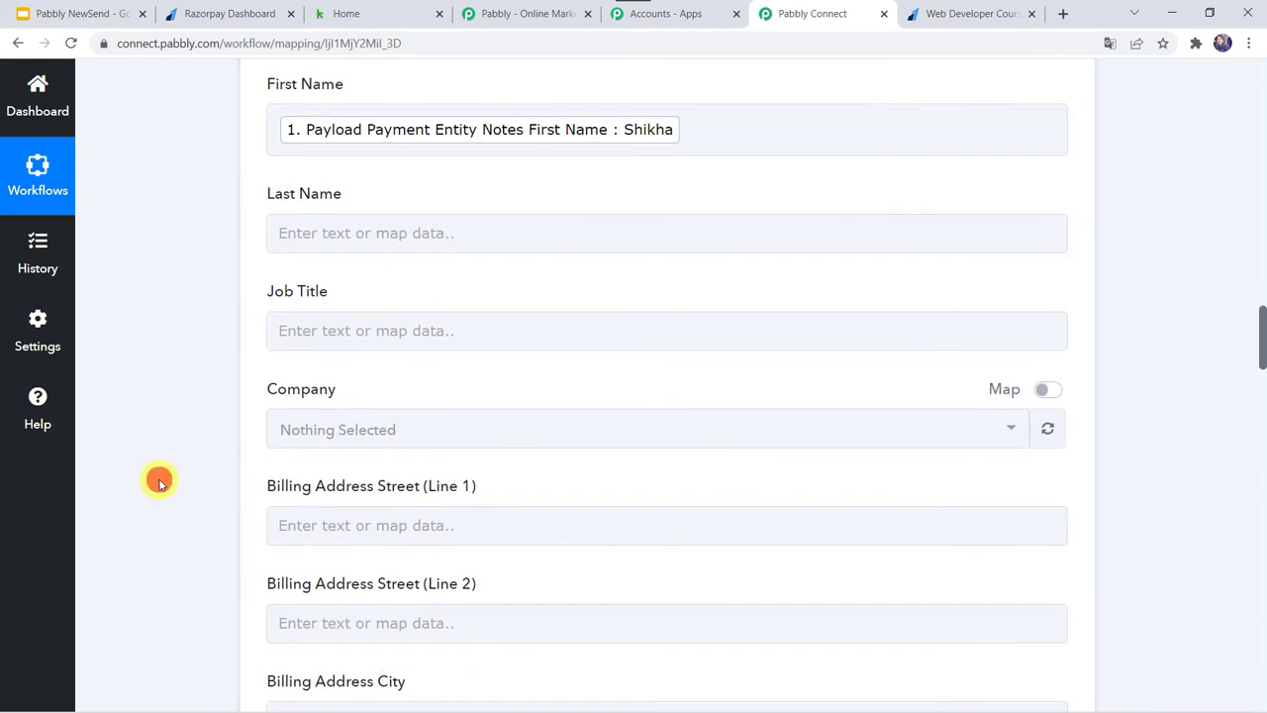
click(317, 223)
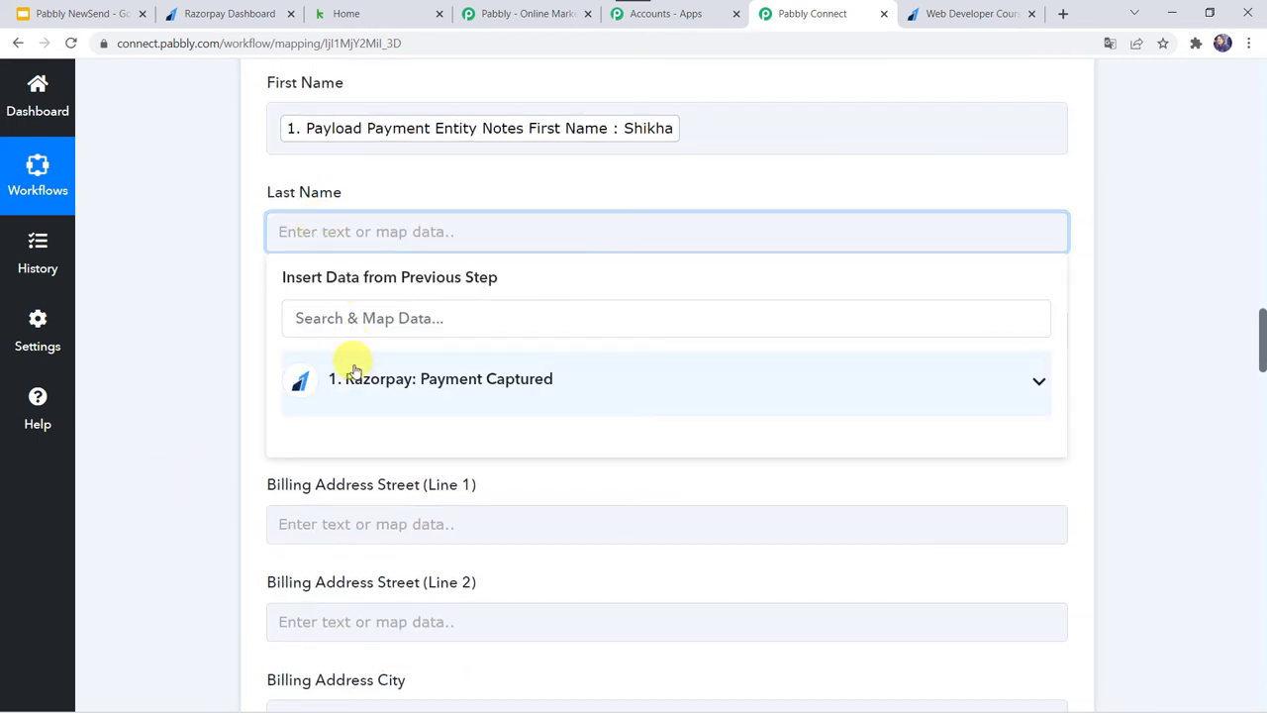
click(354, 369)
text(ar)
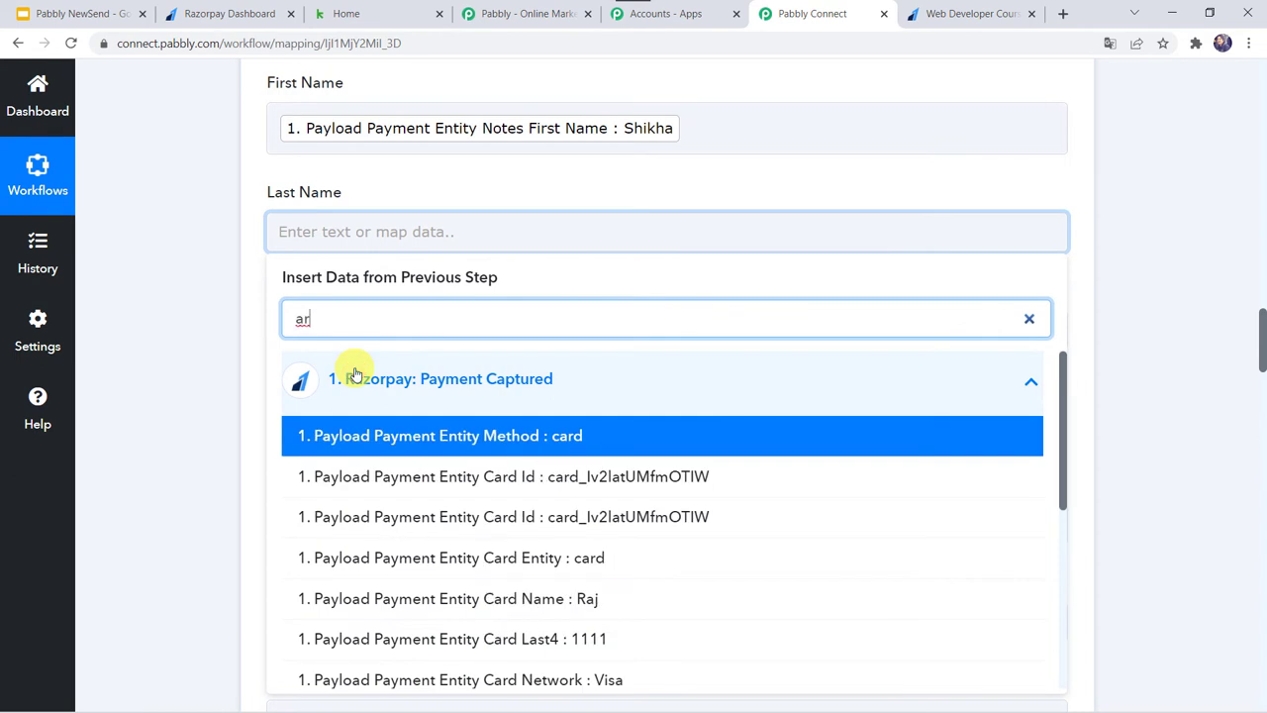
text(ya)
click(498, 524)
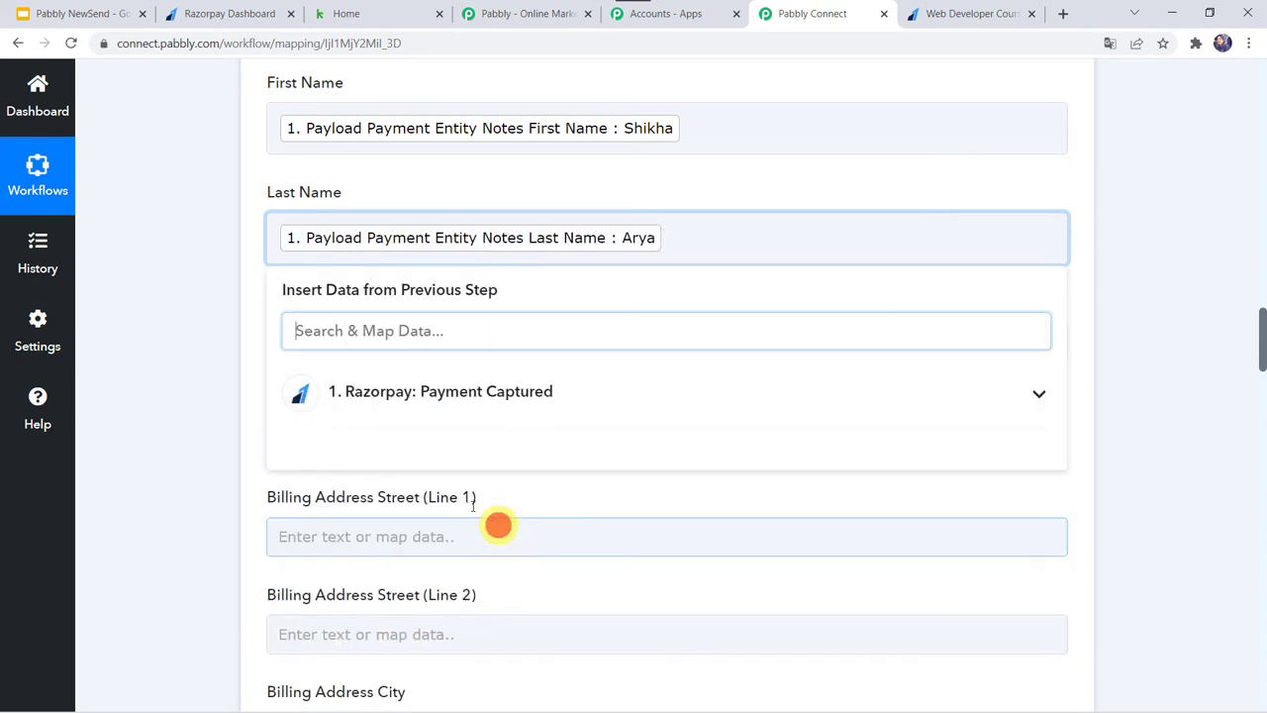
click(178, 390)
Map Razorpay's payment entity contact number into Phone1
scroll(178, 390, down, 2)
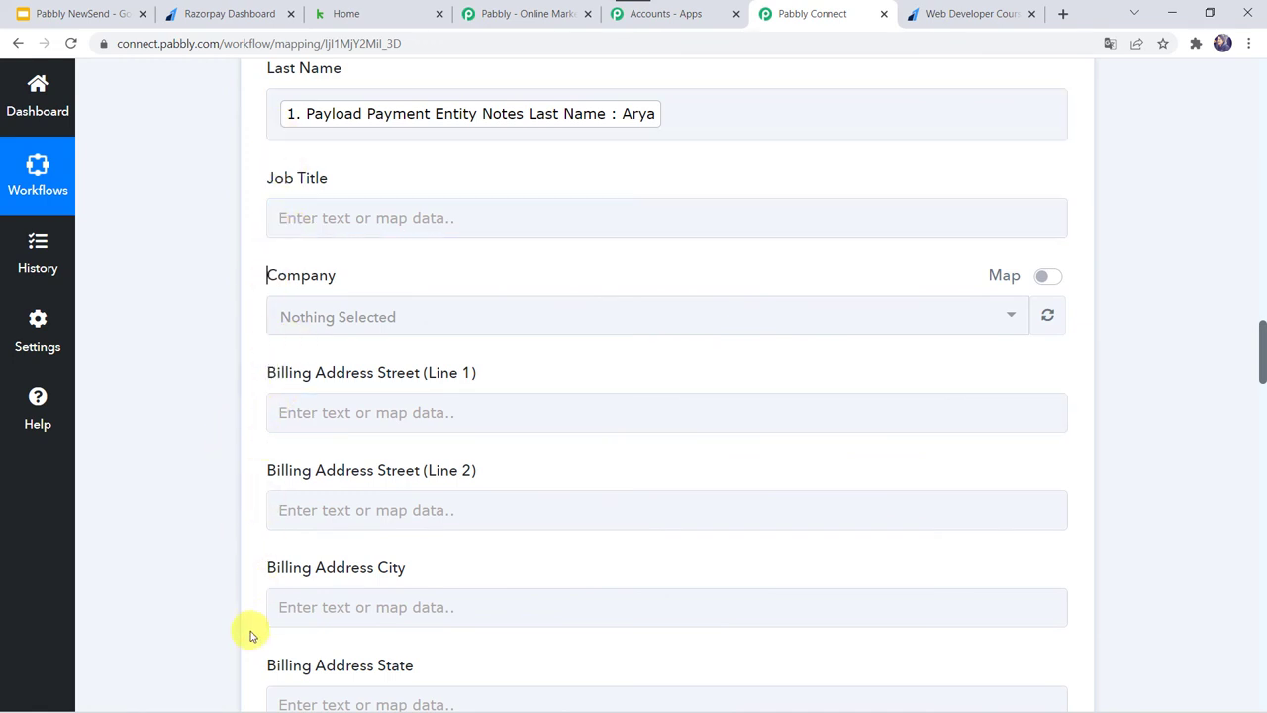
scroll(210, 526, down, 8)
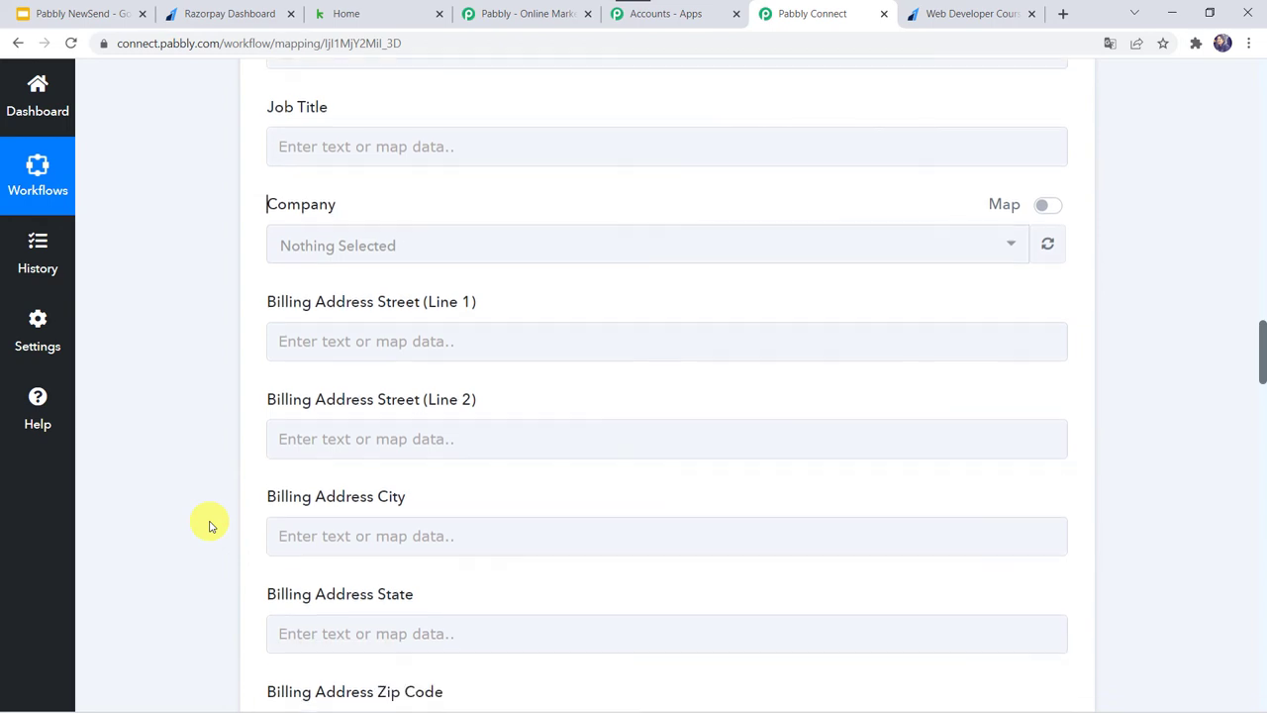
scroll(210, 526, down, 8)
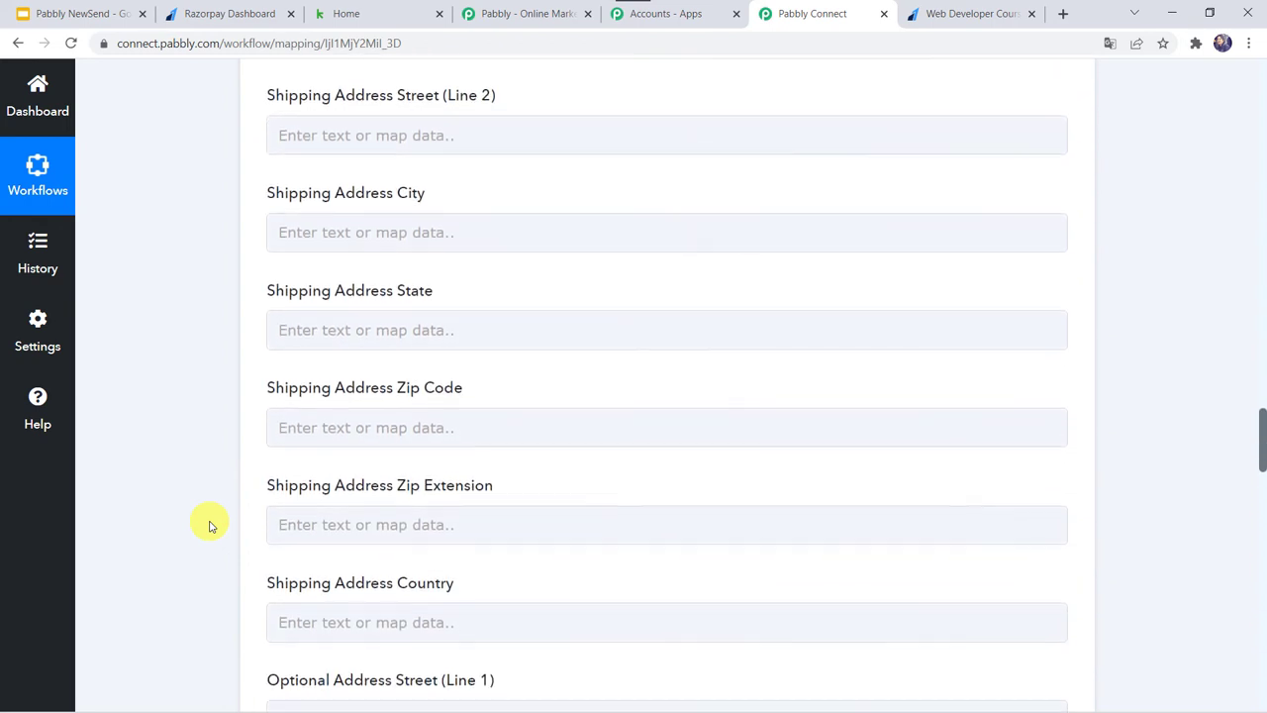
scroll(210, 526, down, 6)
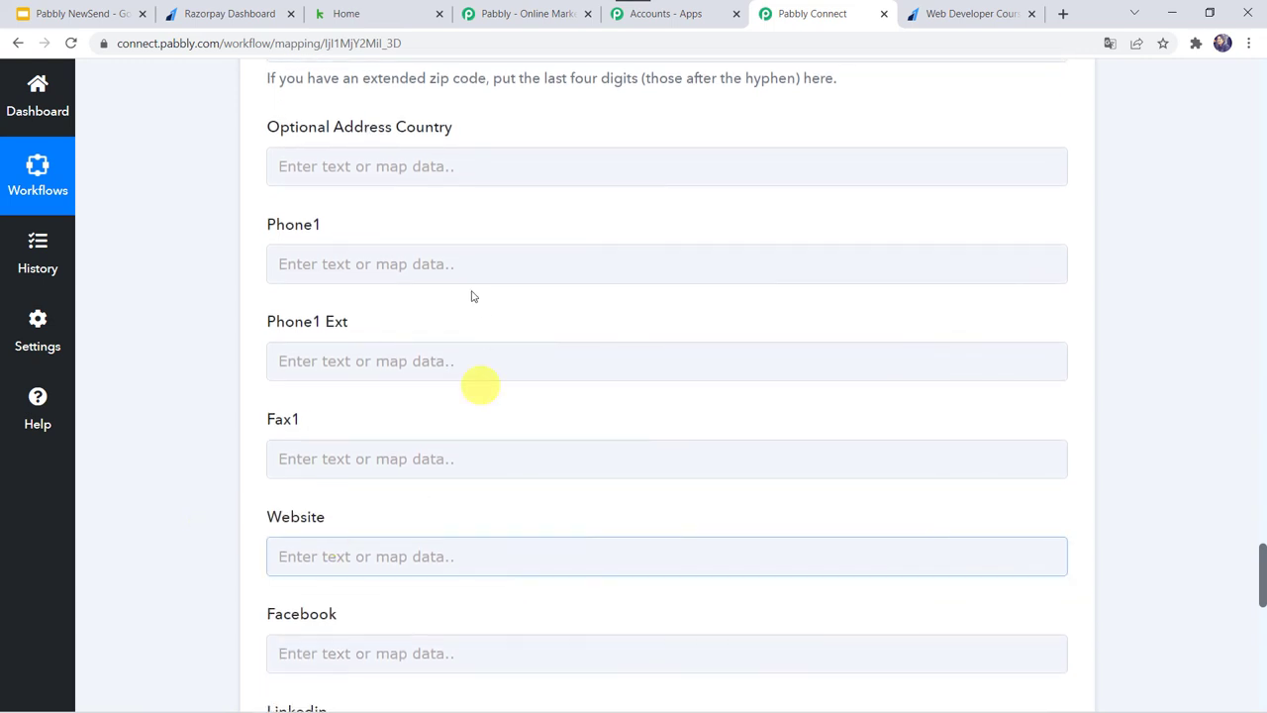
click(298, 266)
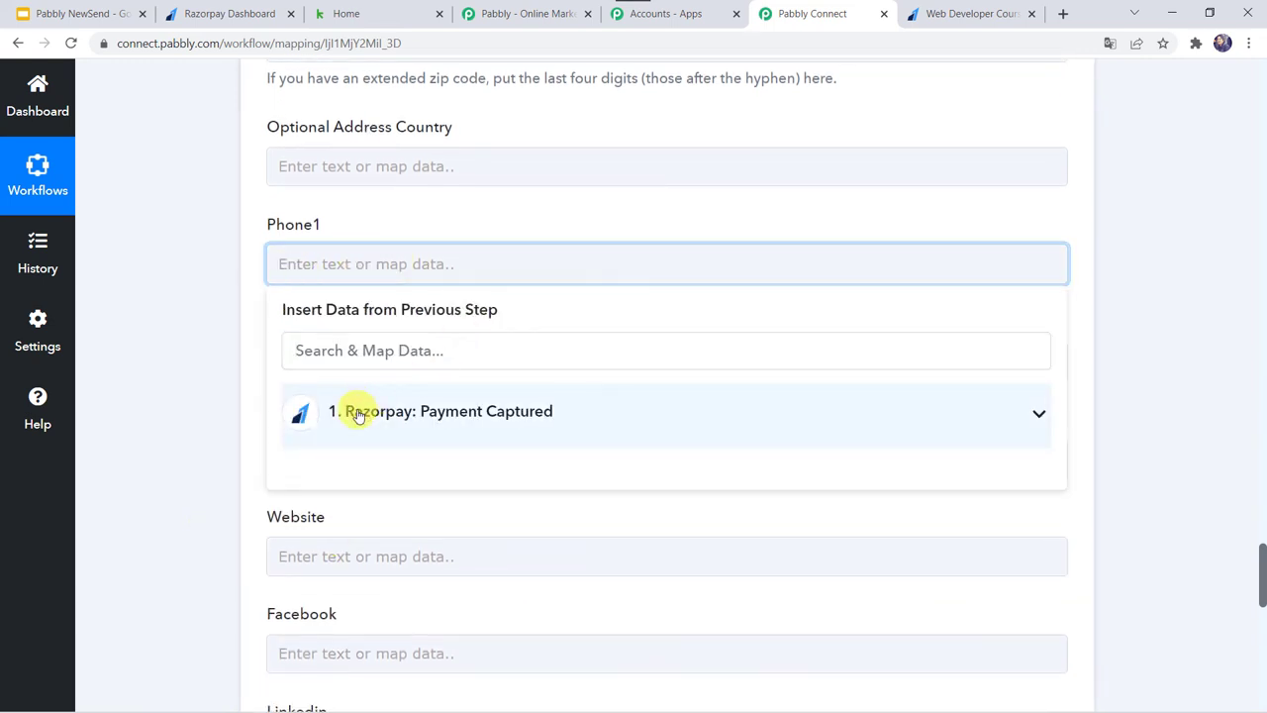
click(358, 411)
text(7)
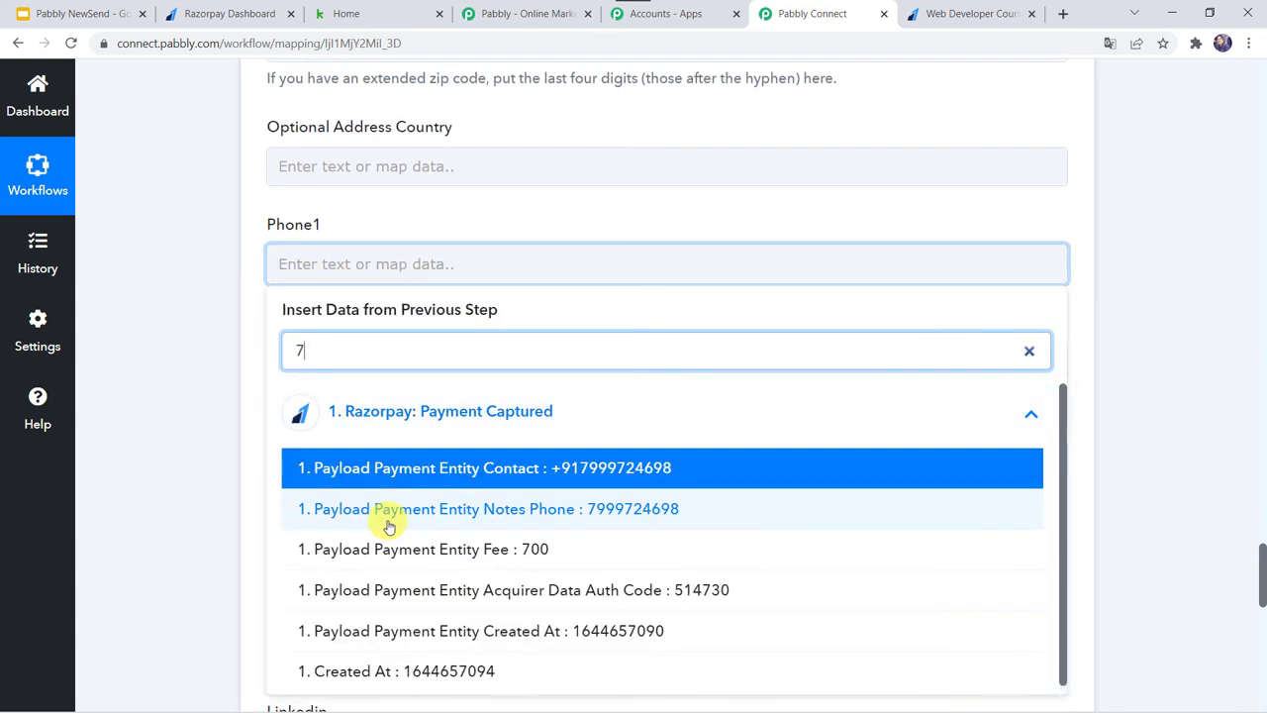
text(9)
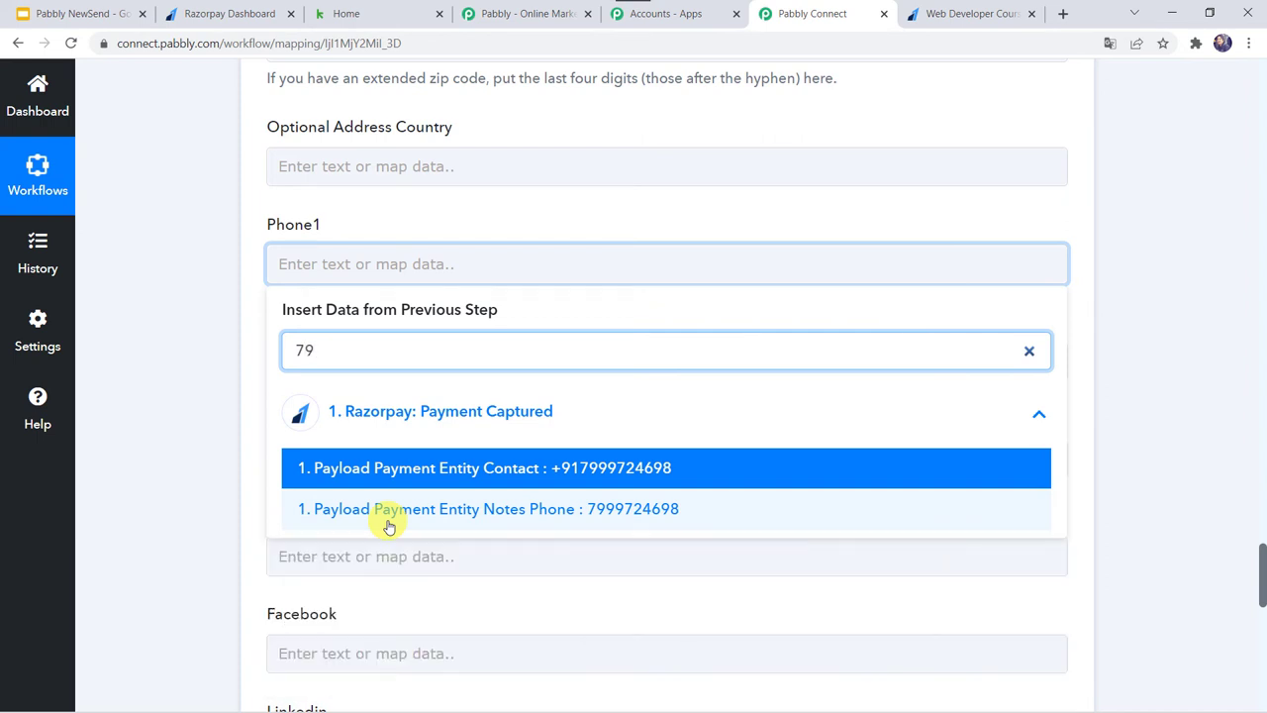
click(515, 471)
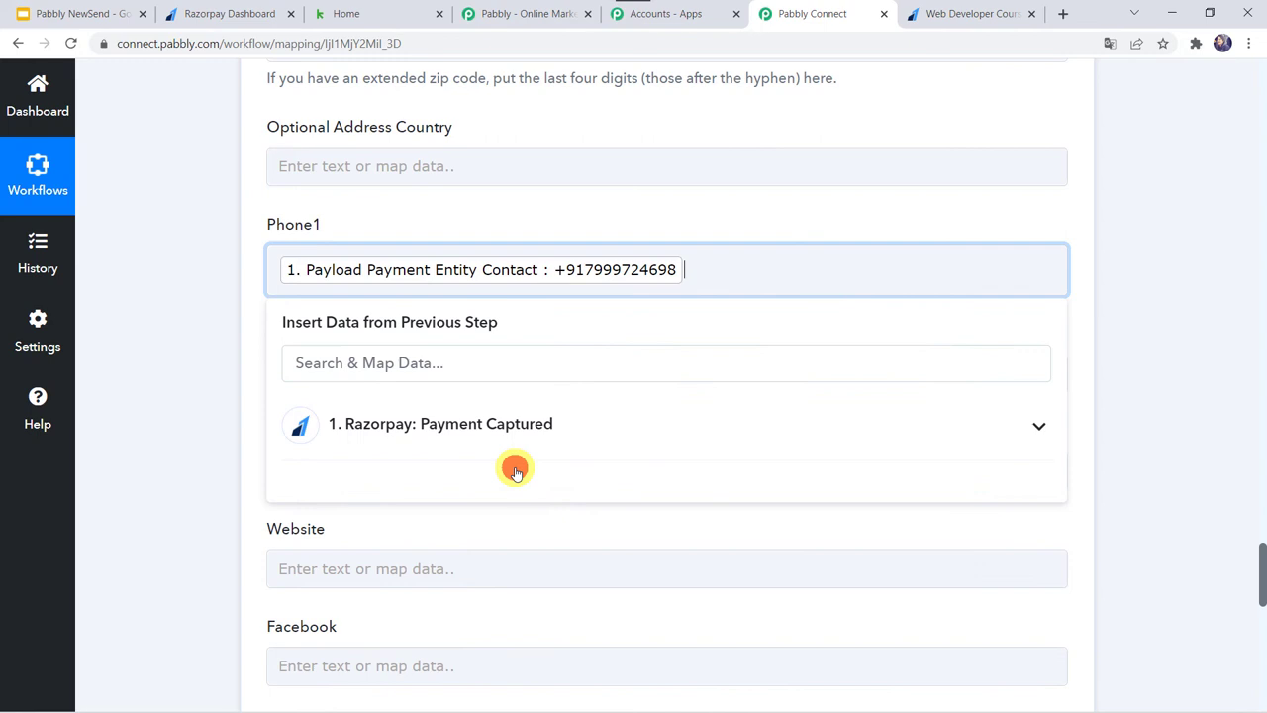
click(184, 389)
scroll(183, 389, down, 8)
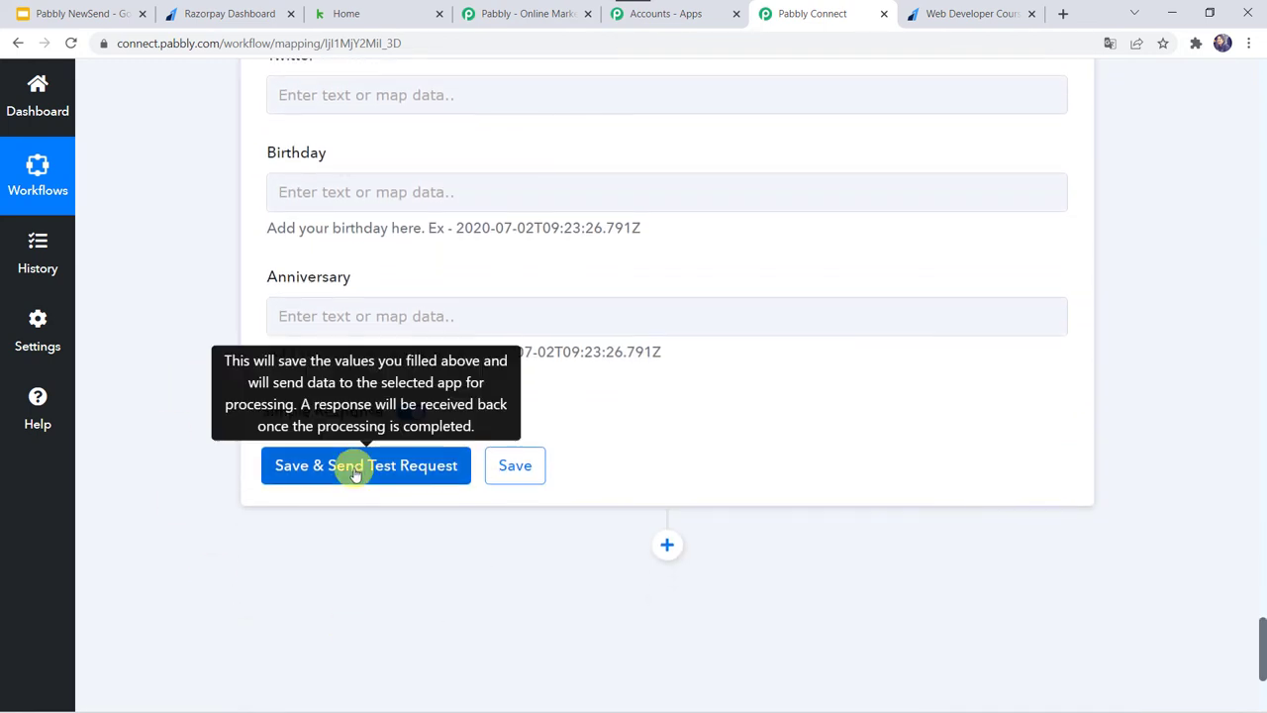
Save and test the Keap action, then view the Keap dashboard showing 3 contacts
click(356, 475)
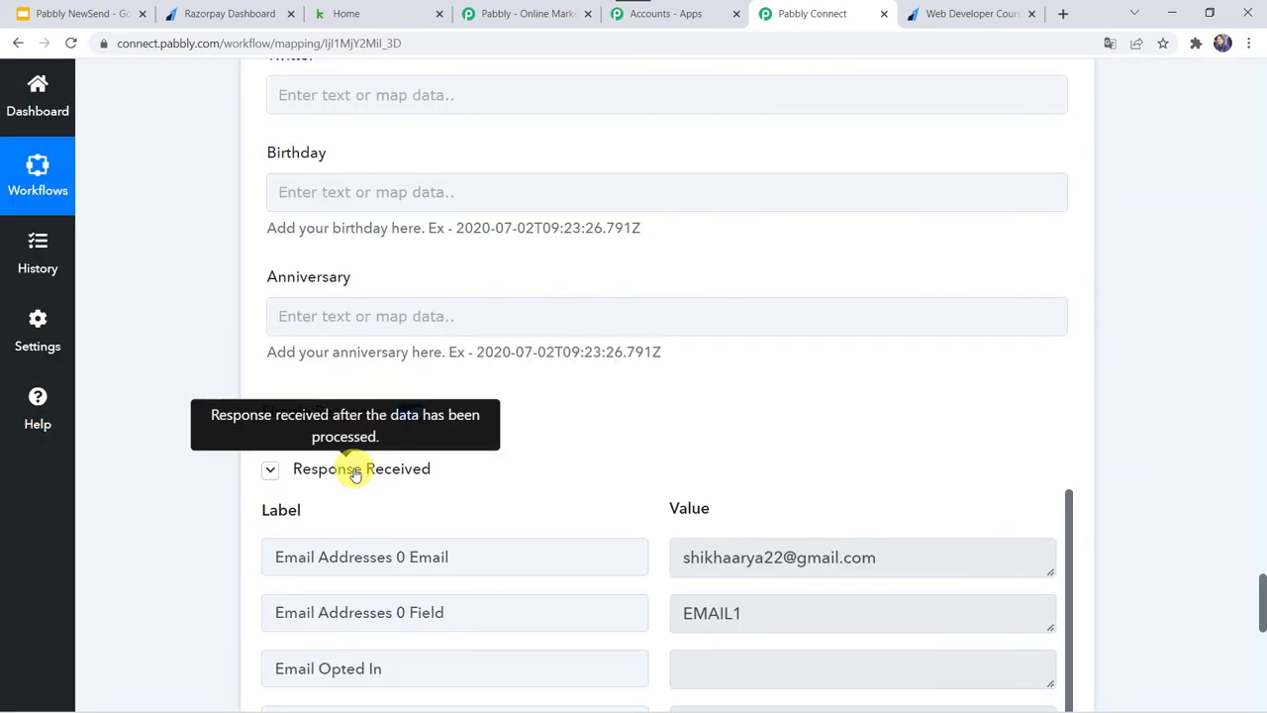
scroll(192, 572, down, 2)
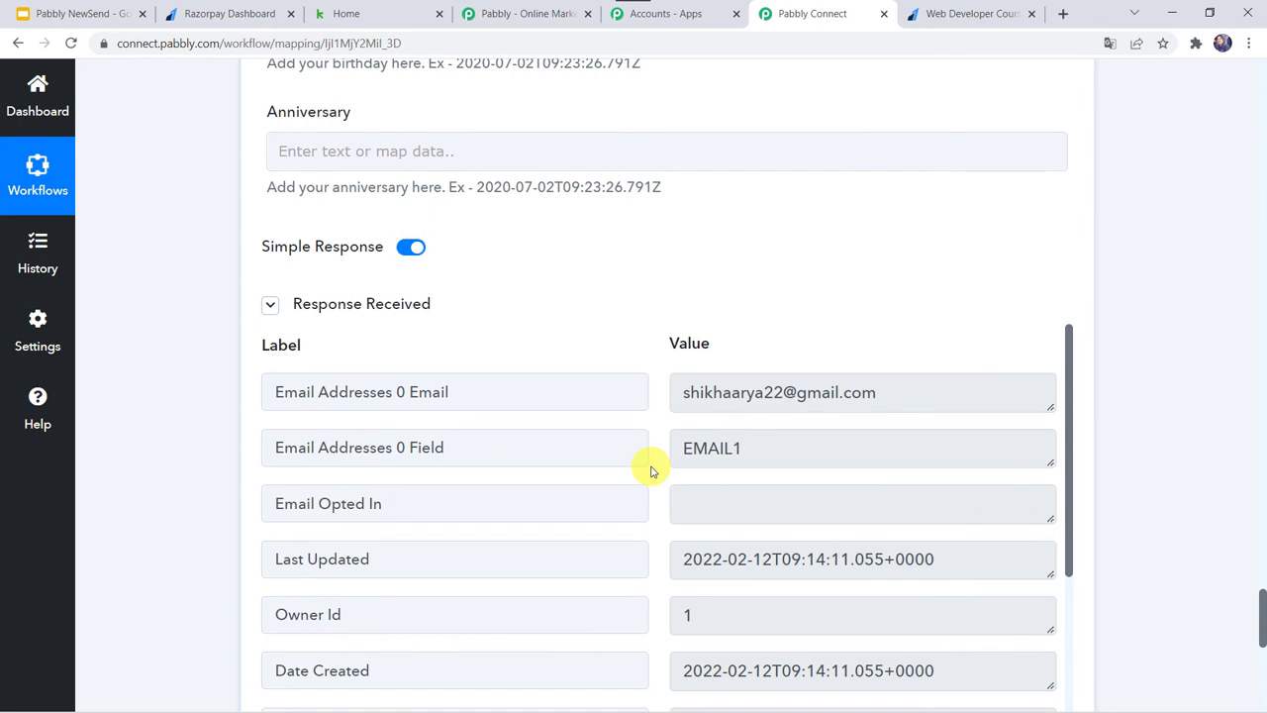
click(374, 13)
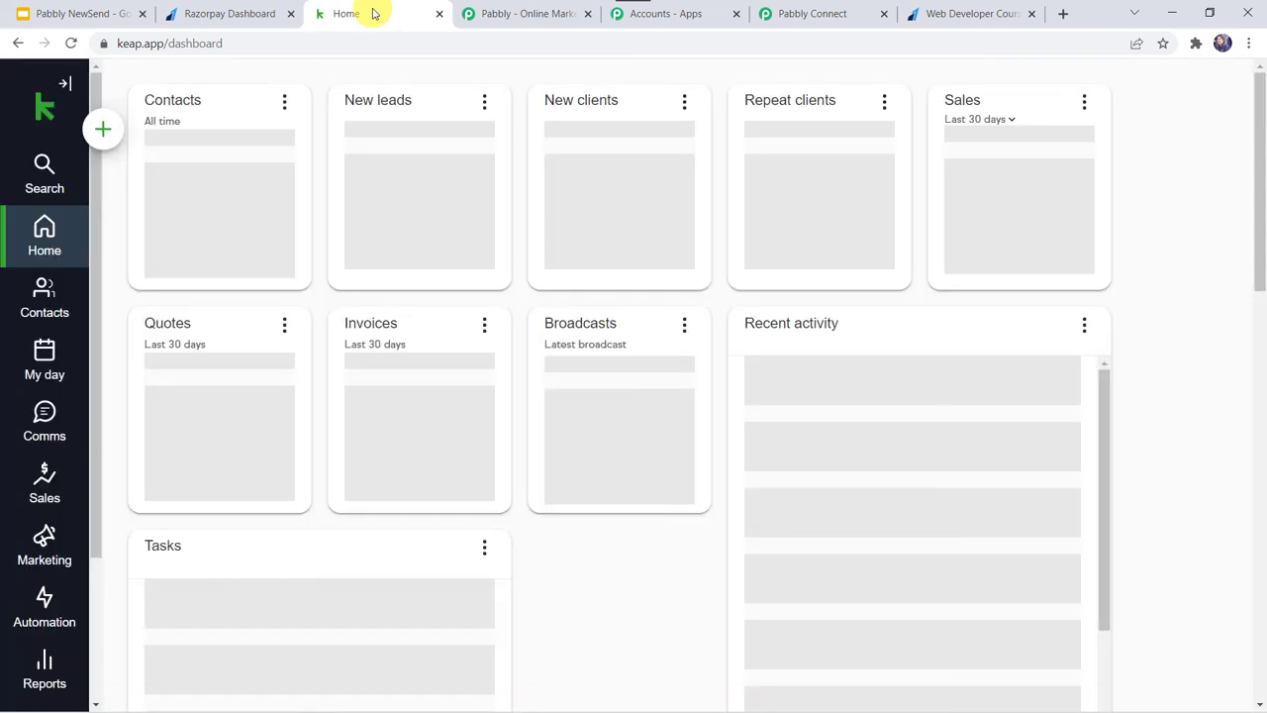
Review Keap's contacts, save the Pabbly Keap contact action, and return to the payment page
click(45, 297)
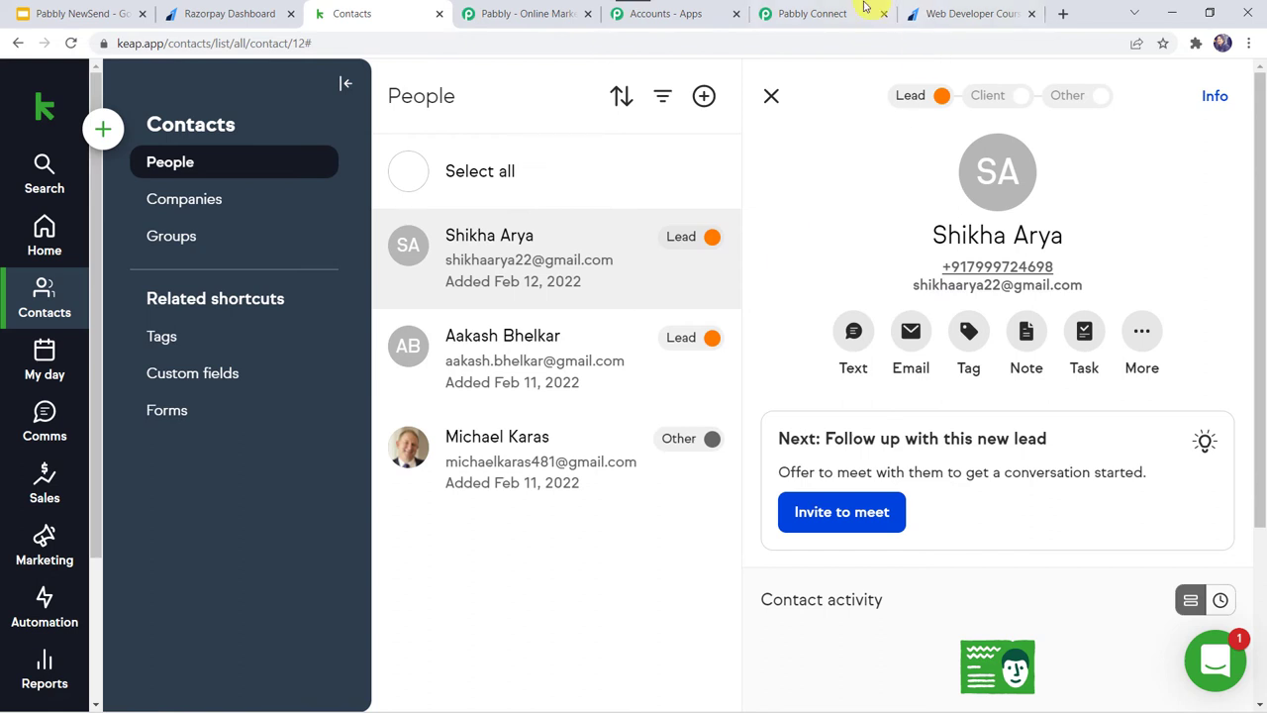
click(827, 12)
scroll(238, 472, down, 3)
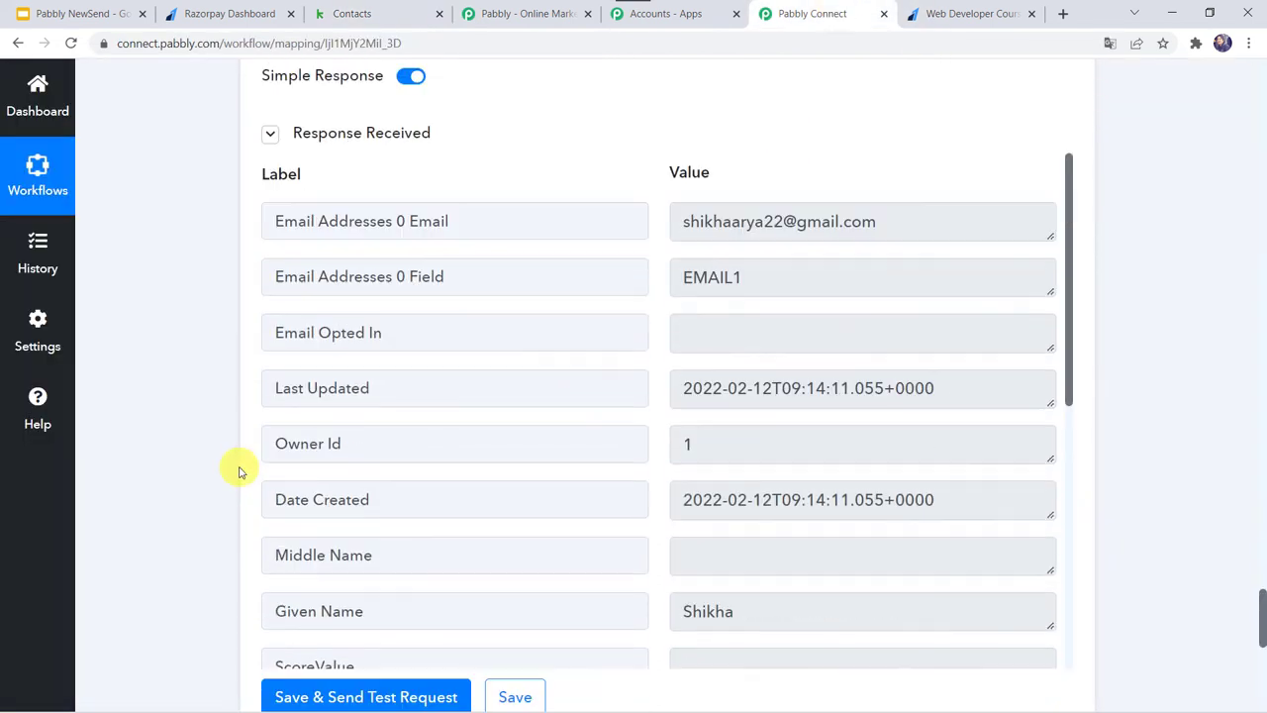
click(513, 576)
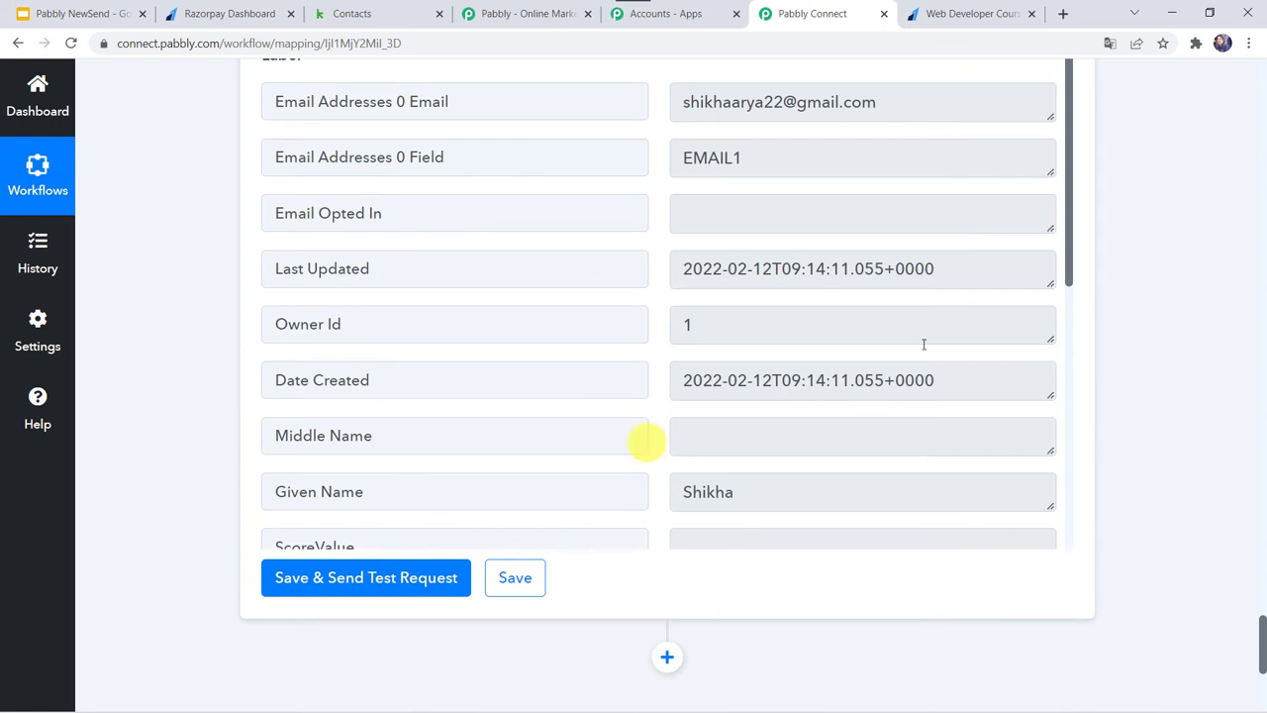
click(960, 16)
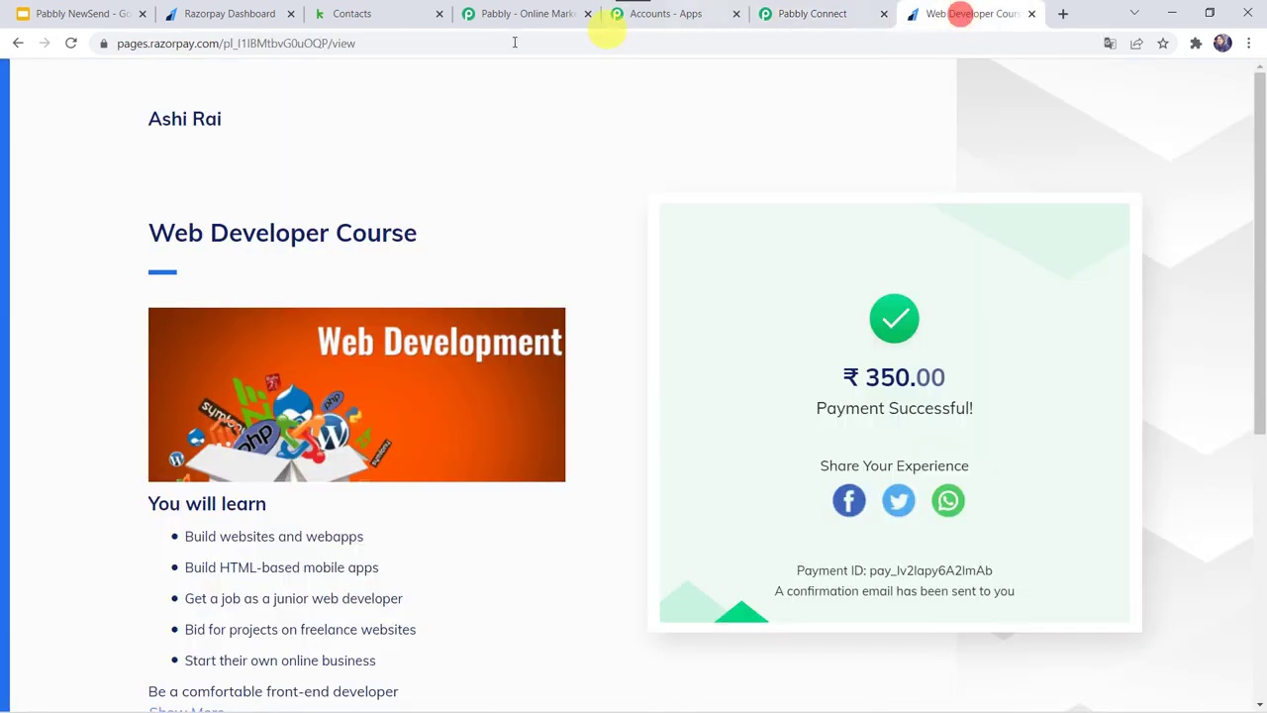
Reload the course payment page and enter a new buyer's email, phone, first and last name
click(448, 45)
key(Return)
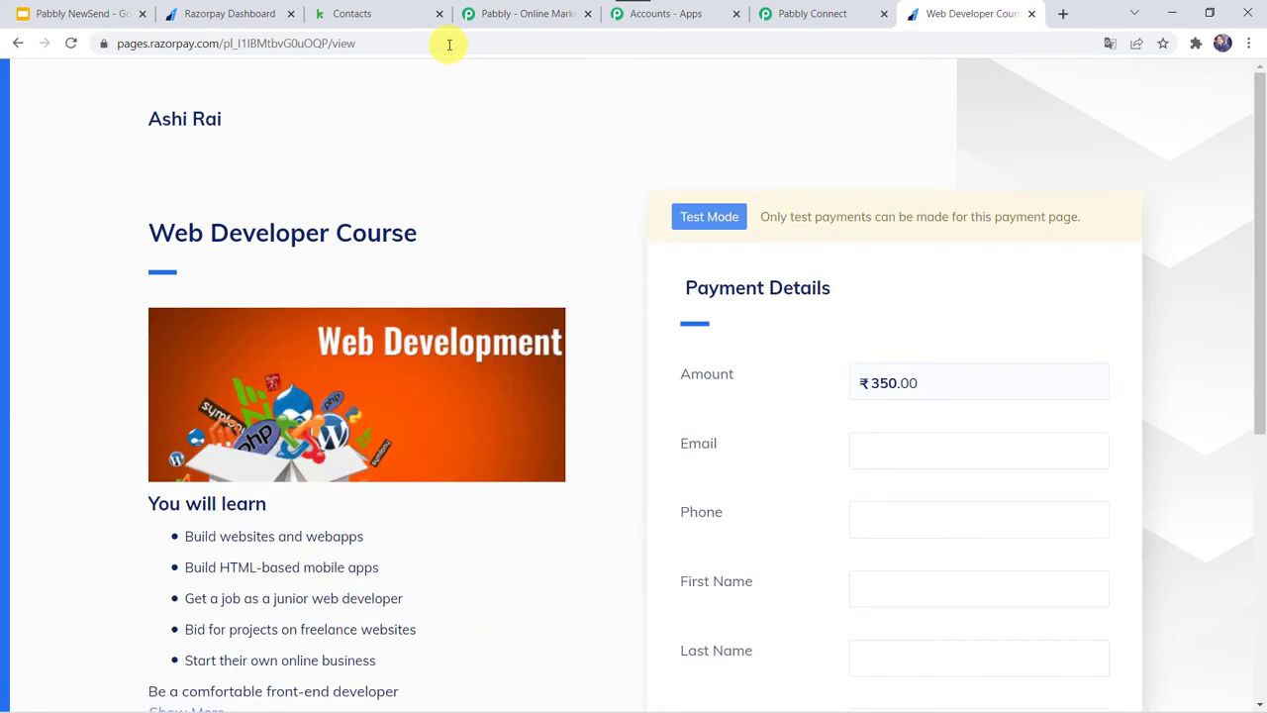
scroll(617, 263, down, 2)
click(901, 233)
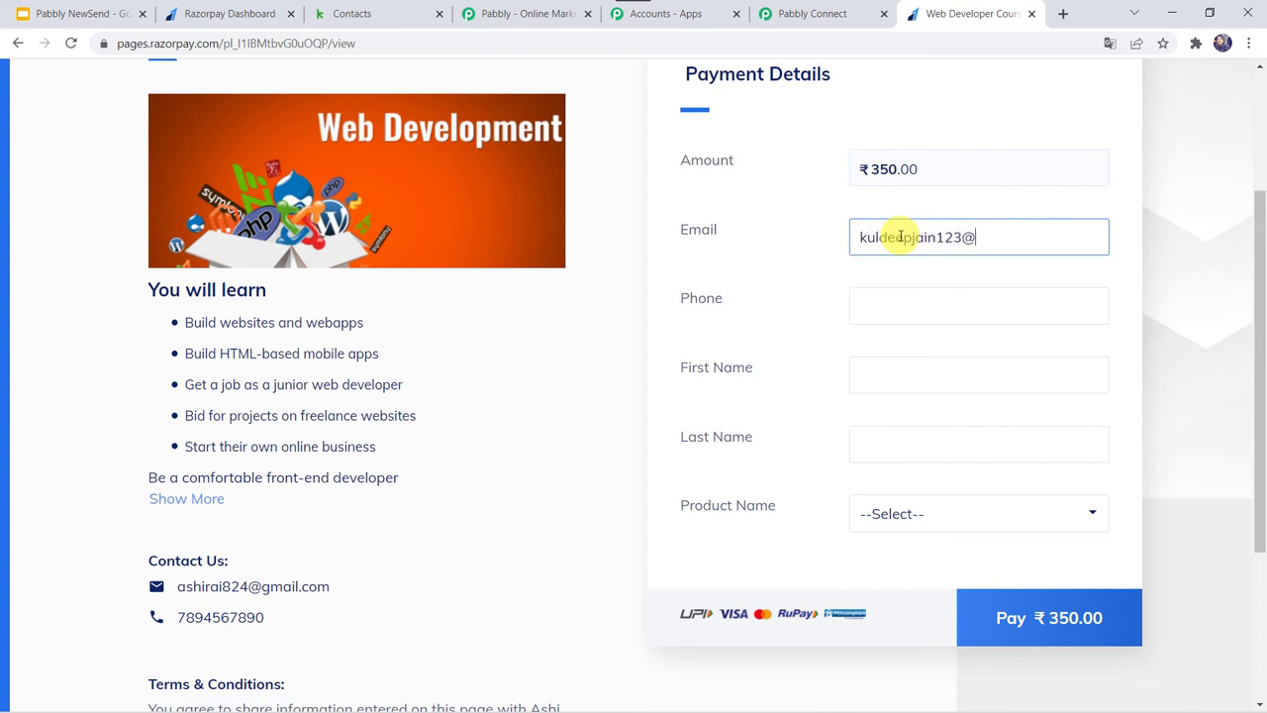
text(om)
key(Tab)
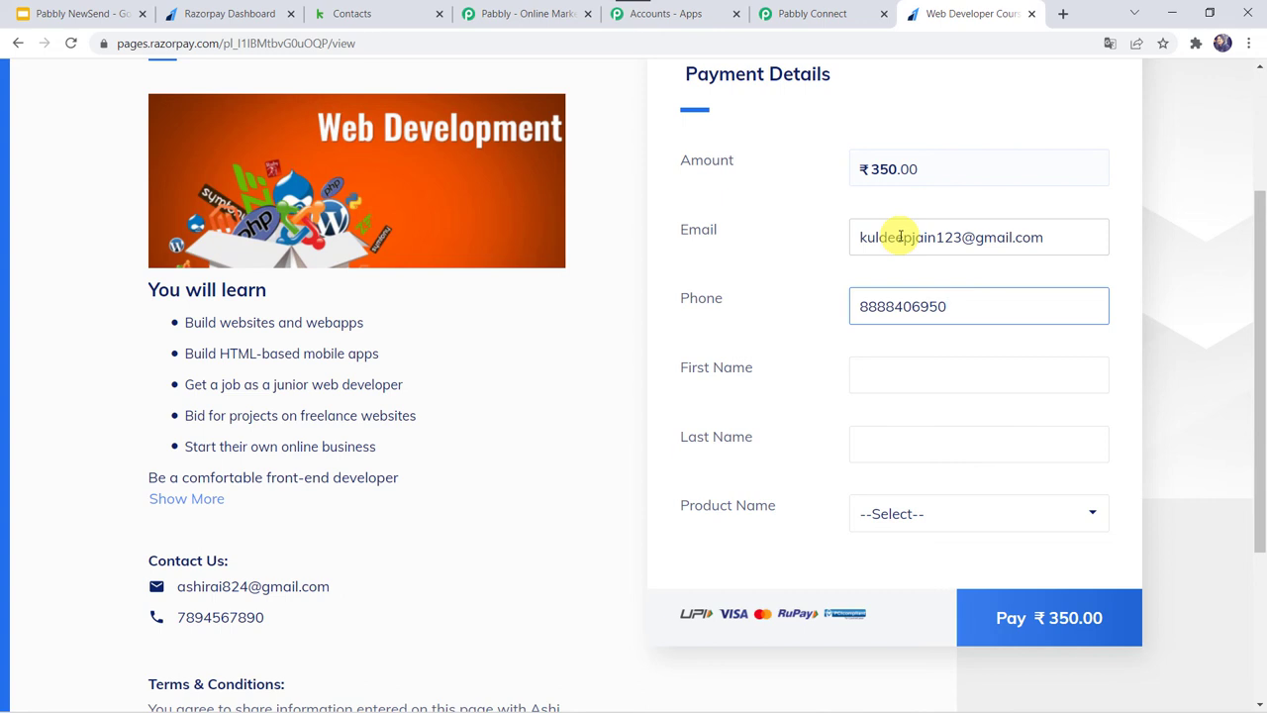
key(Tab)
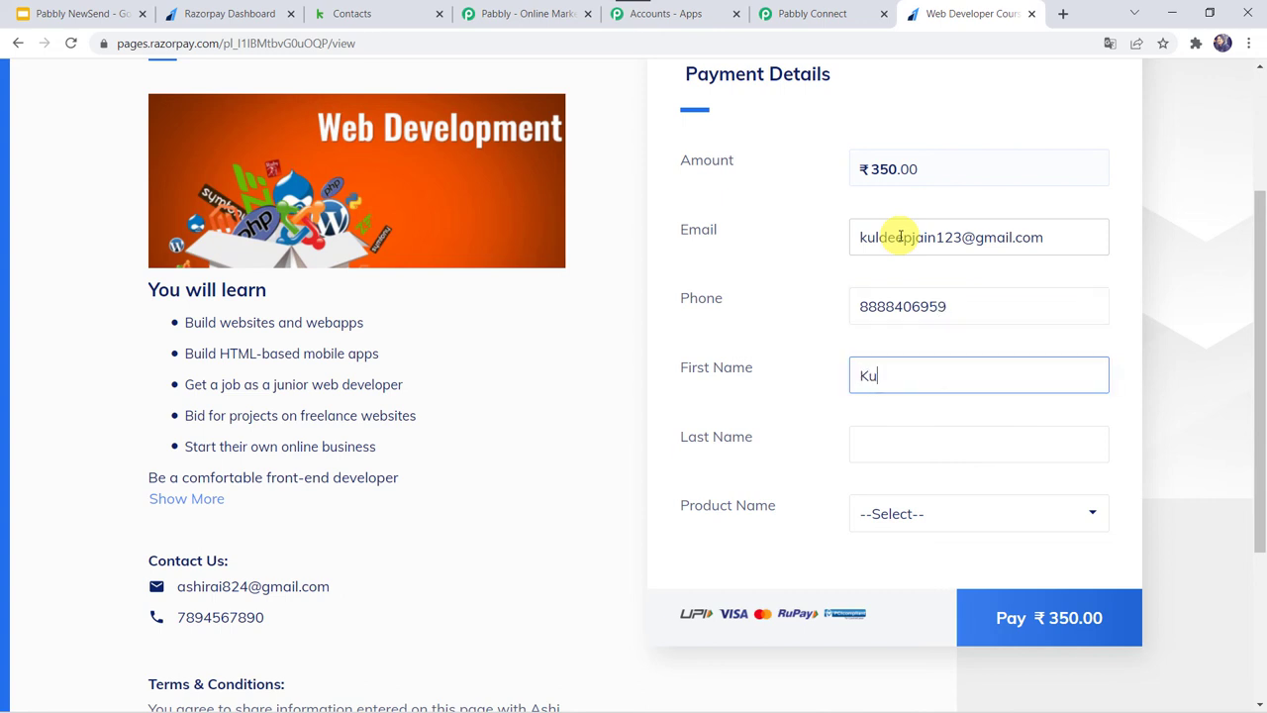
key(Tab)
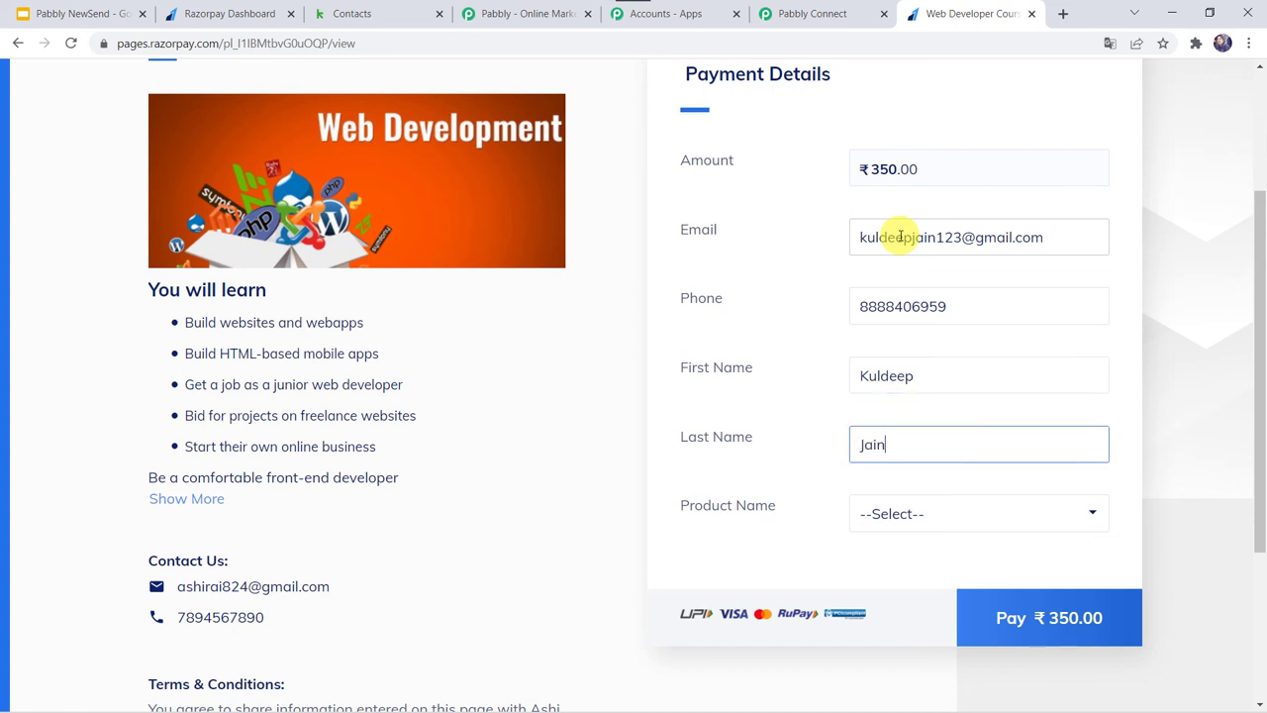
key(Tab)
Select Web Development Course and proceed to the ₹350 checkout
click(905, 515)
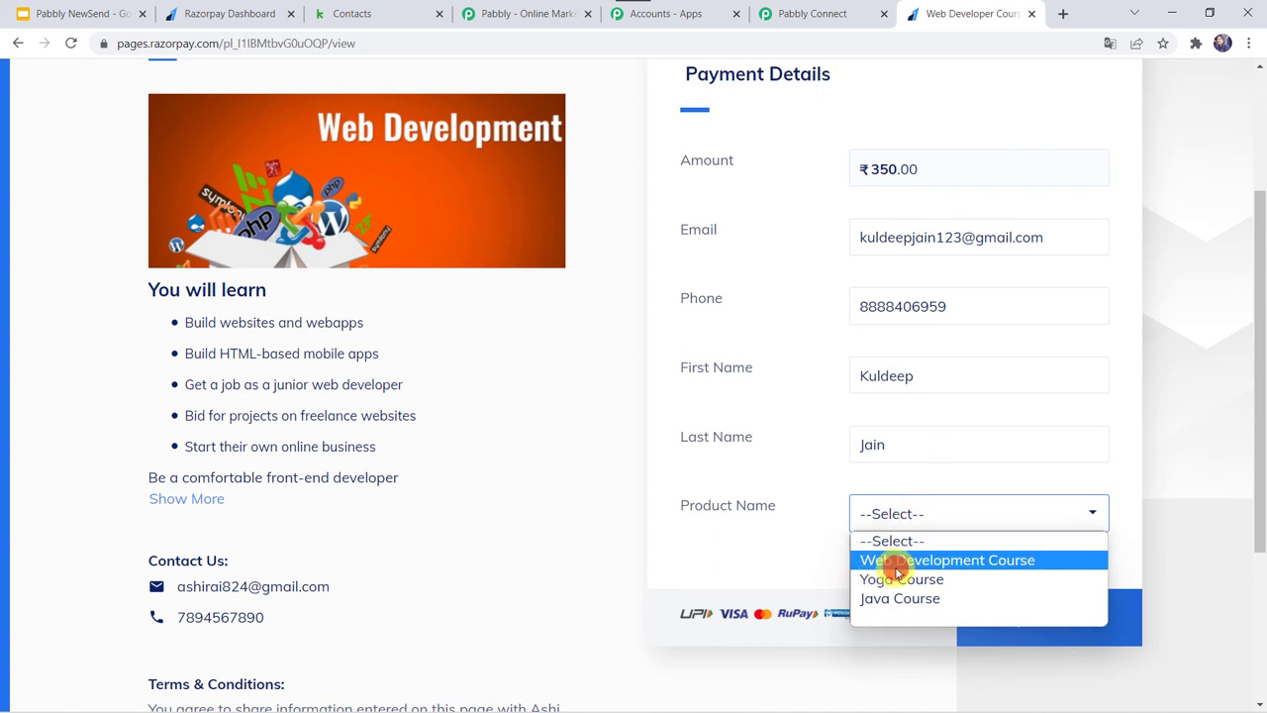
click(898, 565)
click(1023, 621)
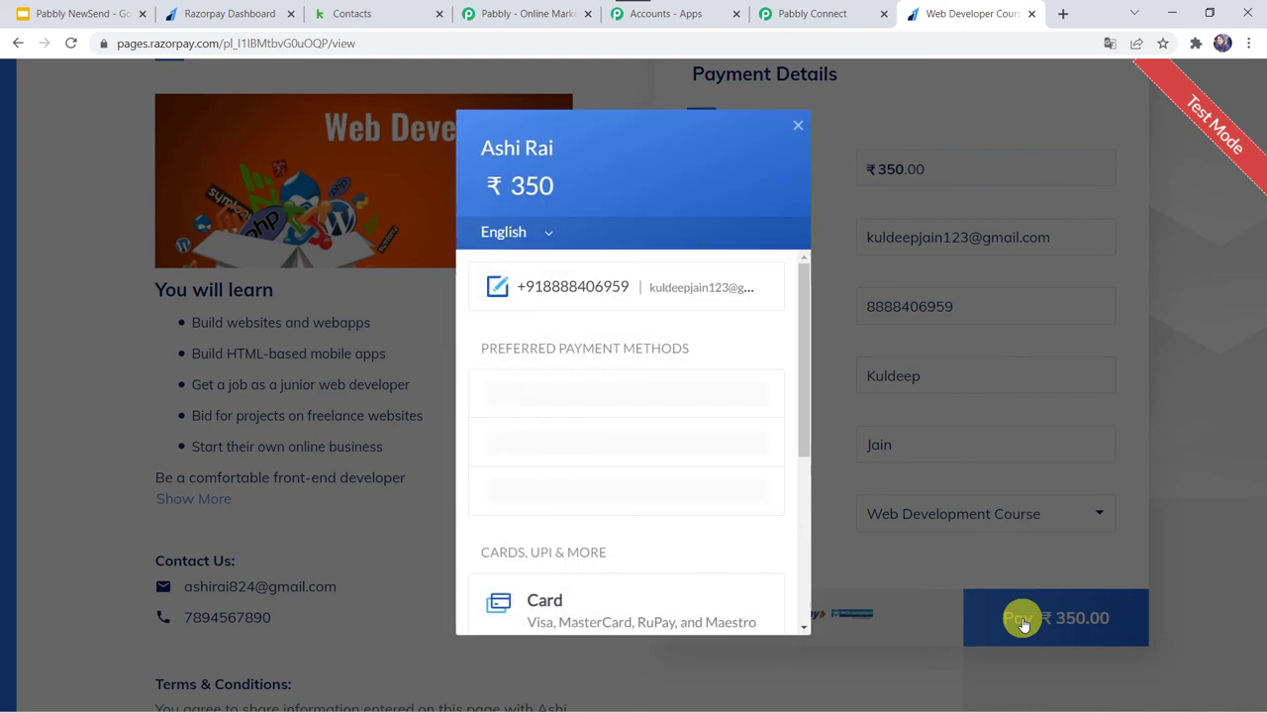
Pay ₹350 with the test card details, skip saving the card, and mark the payment successful
click(543, 601)
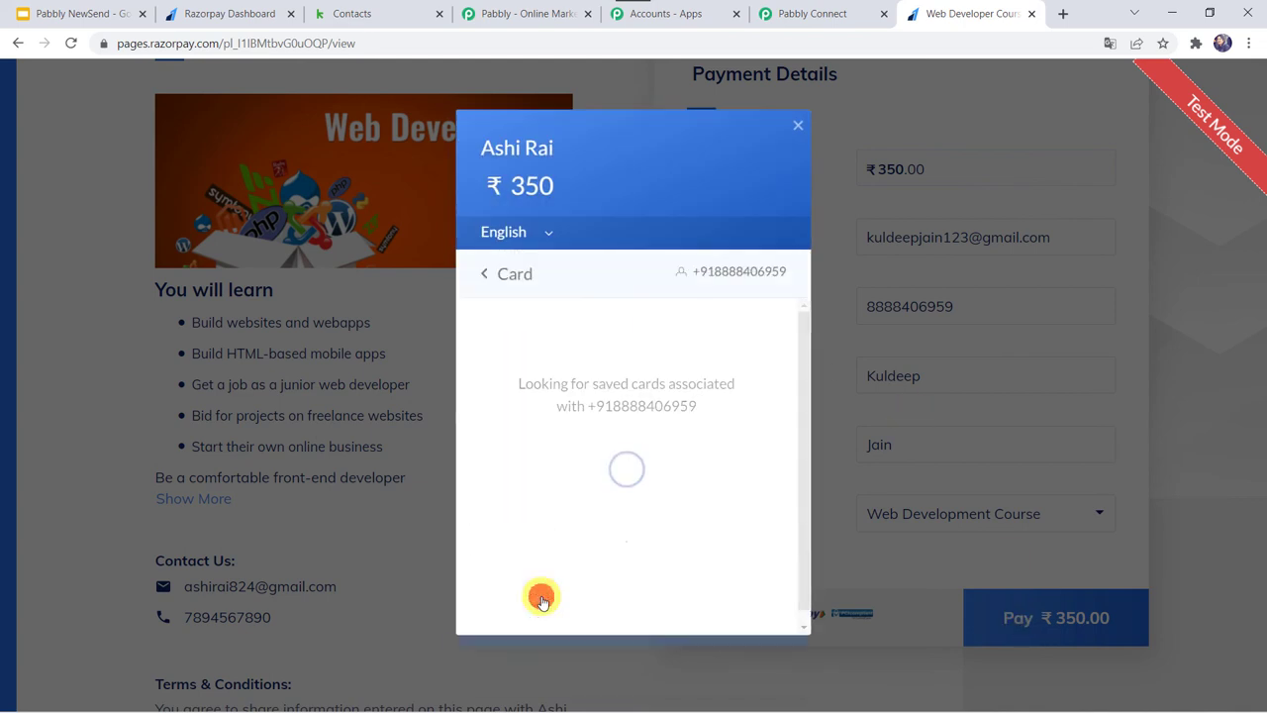
text(41)
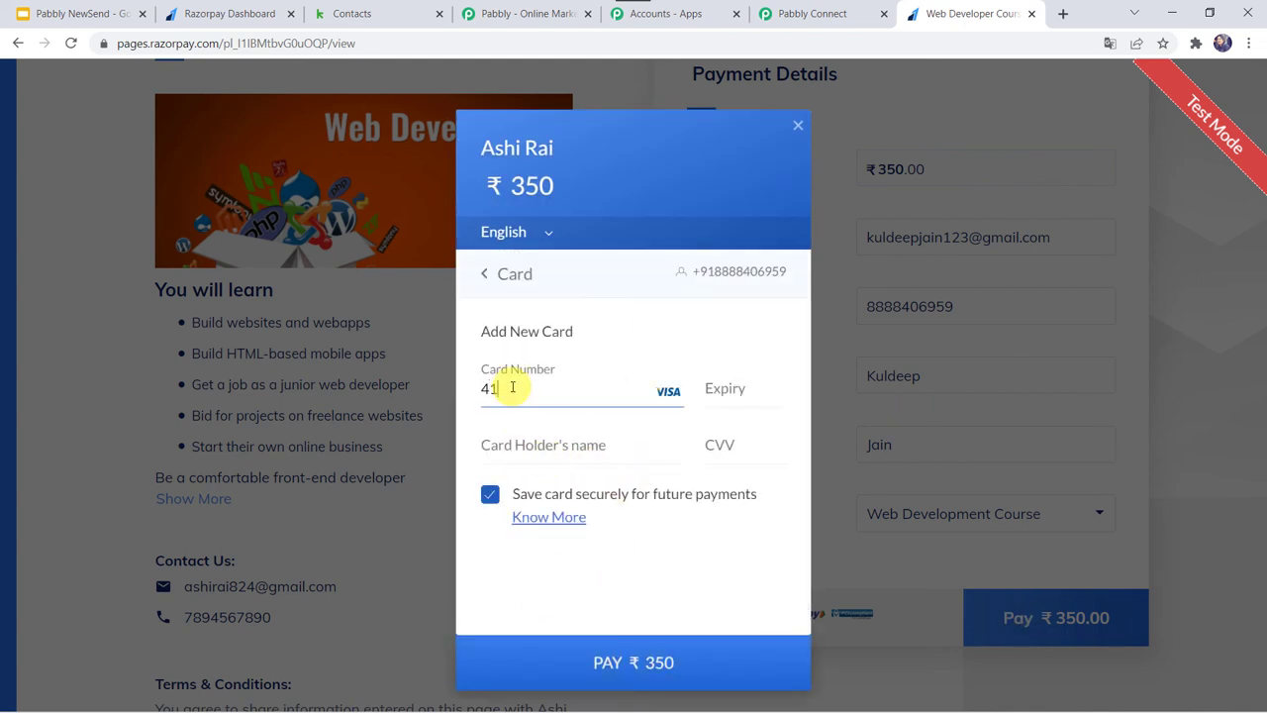
text(1111)
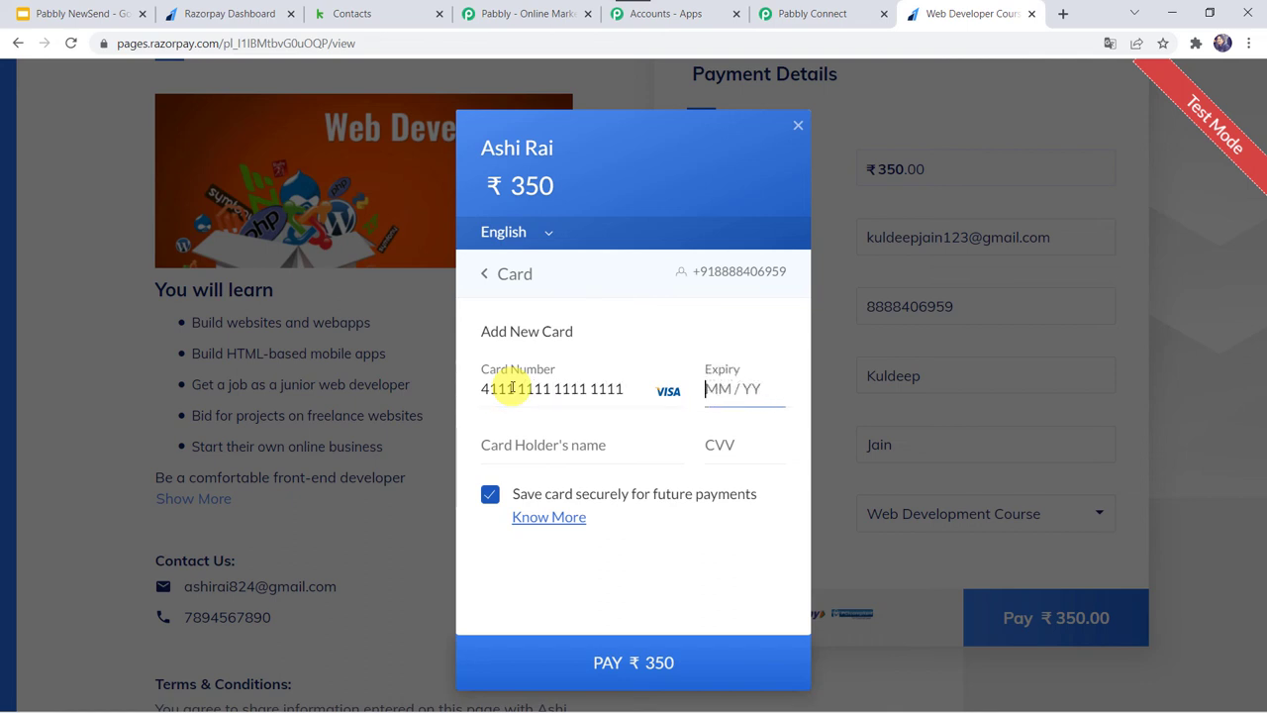
text(111111111102 /25)
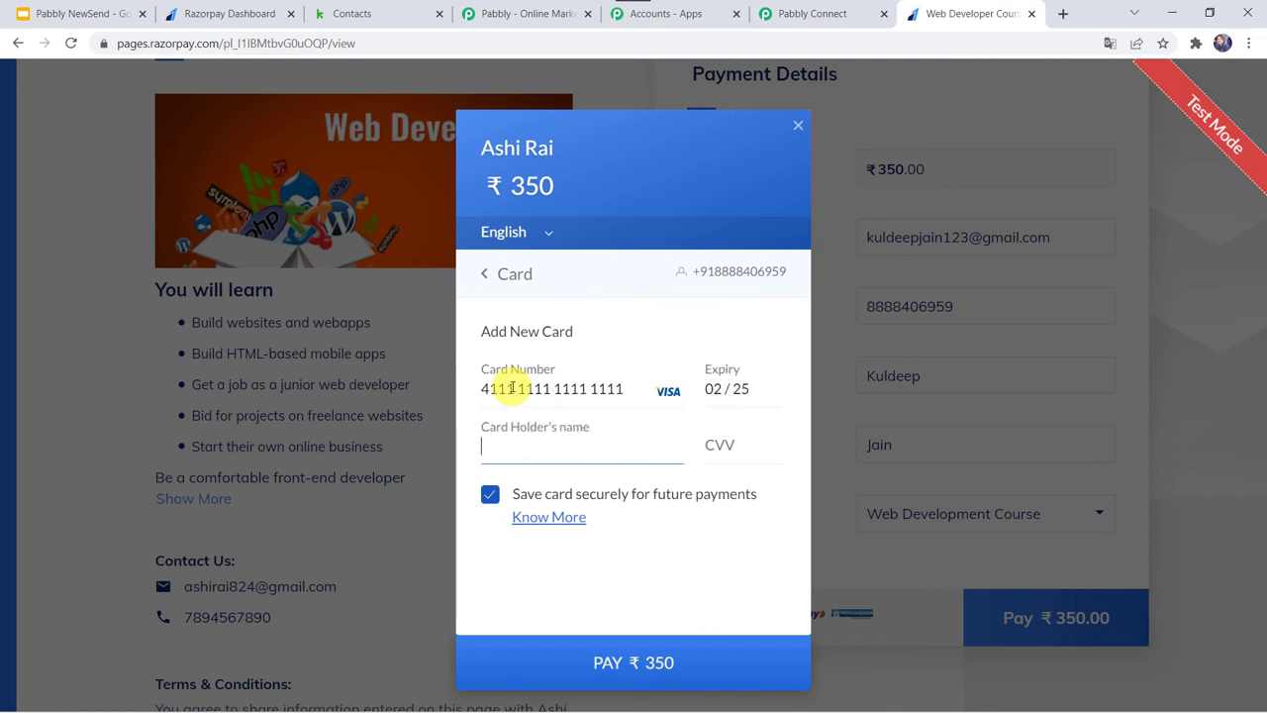
text(Raj)
key(Tab)
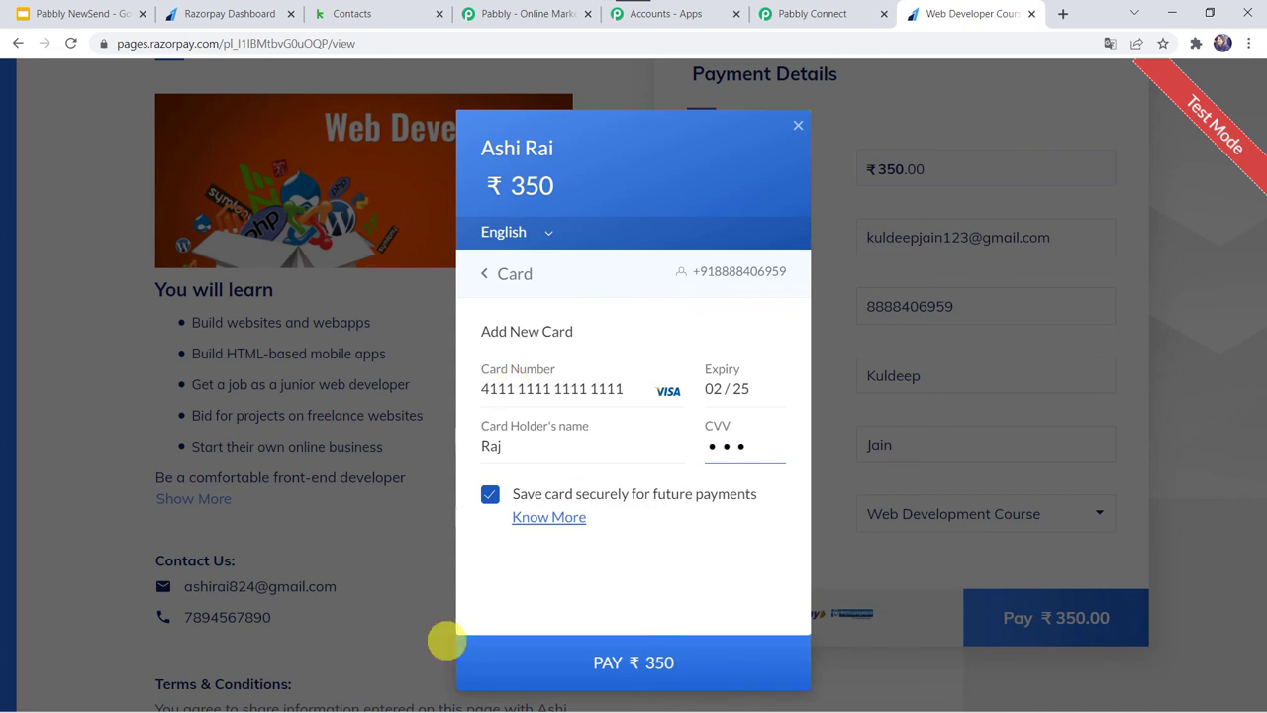
click(594, 663)
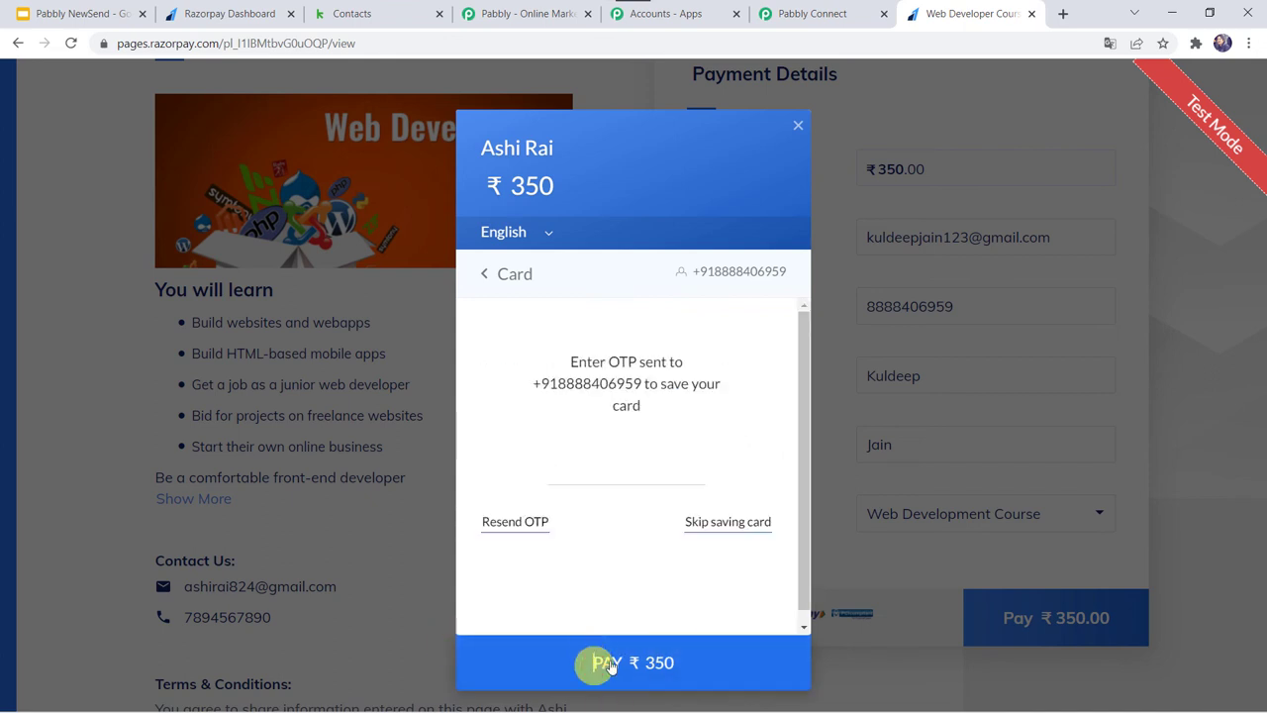
click(731, 522)
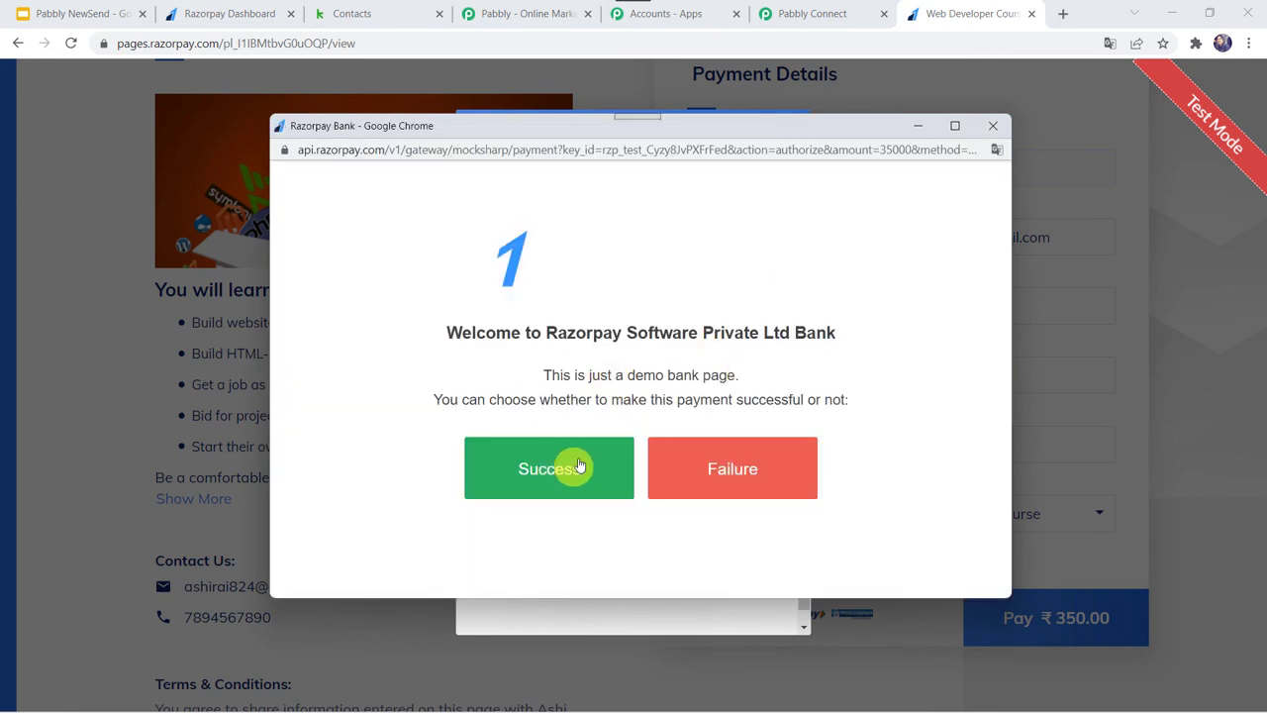
click(526, 470)
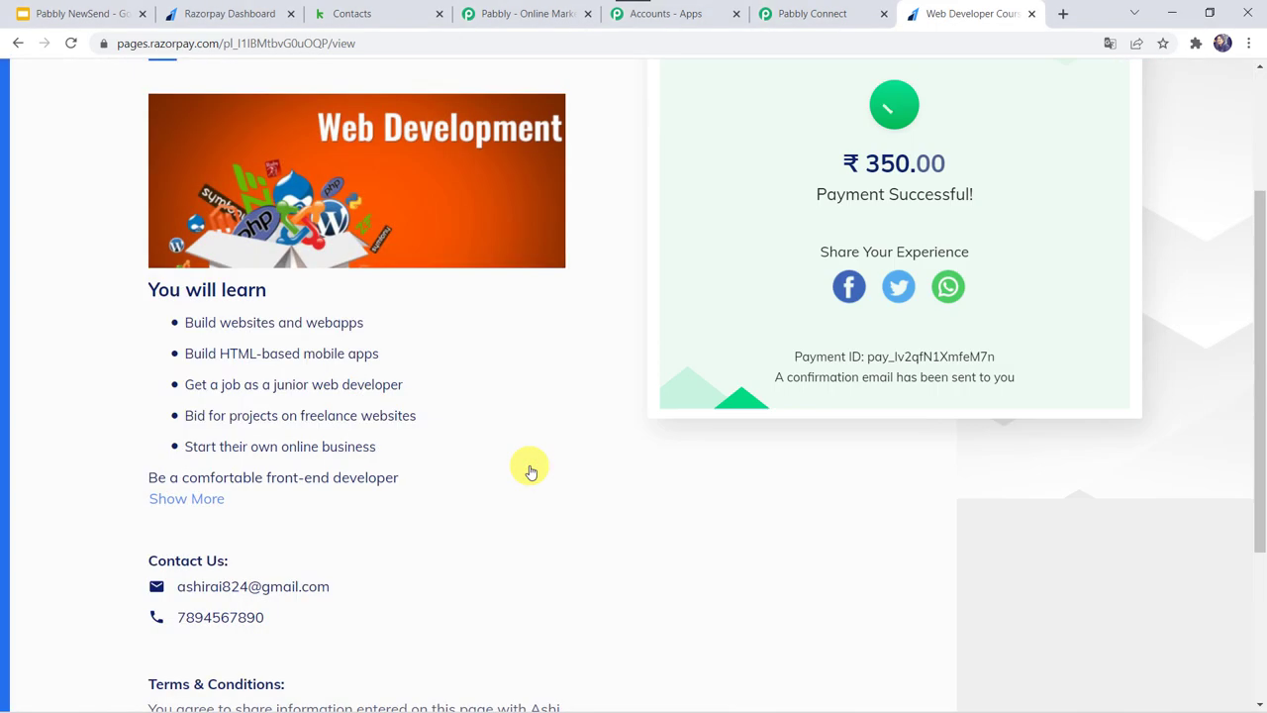
scroll(663, 391, up, 2)
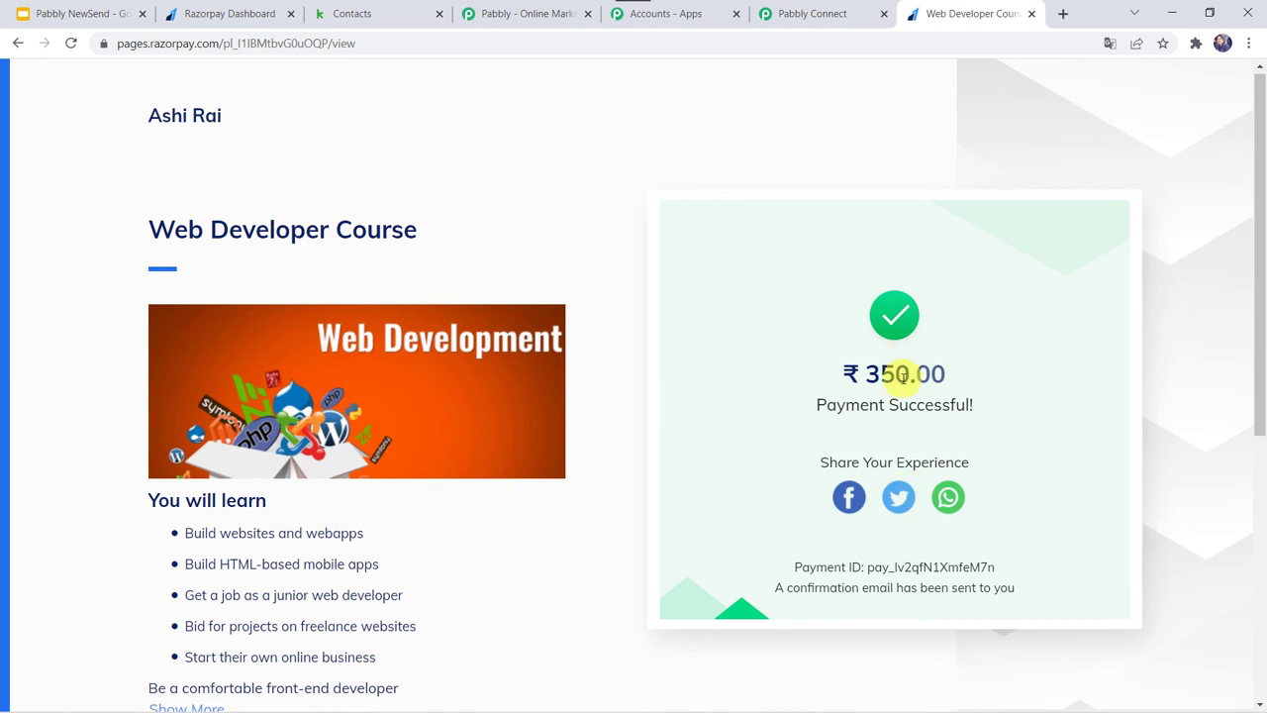
Reload Keap contacts, open the new fourth contact from the second payment, then return to Pabbly
click(379, 18)
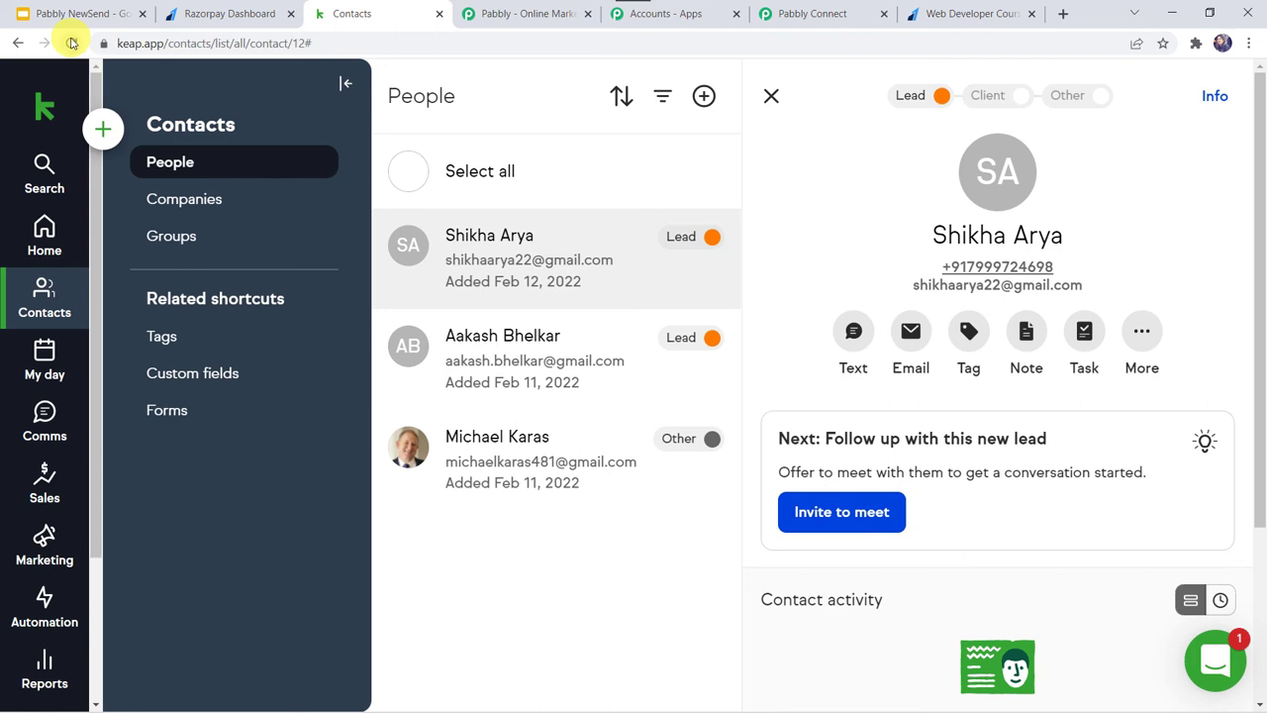
click(71, 43)
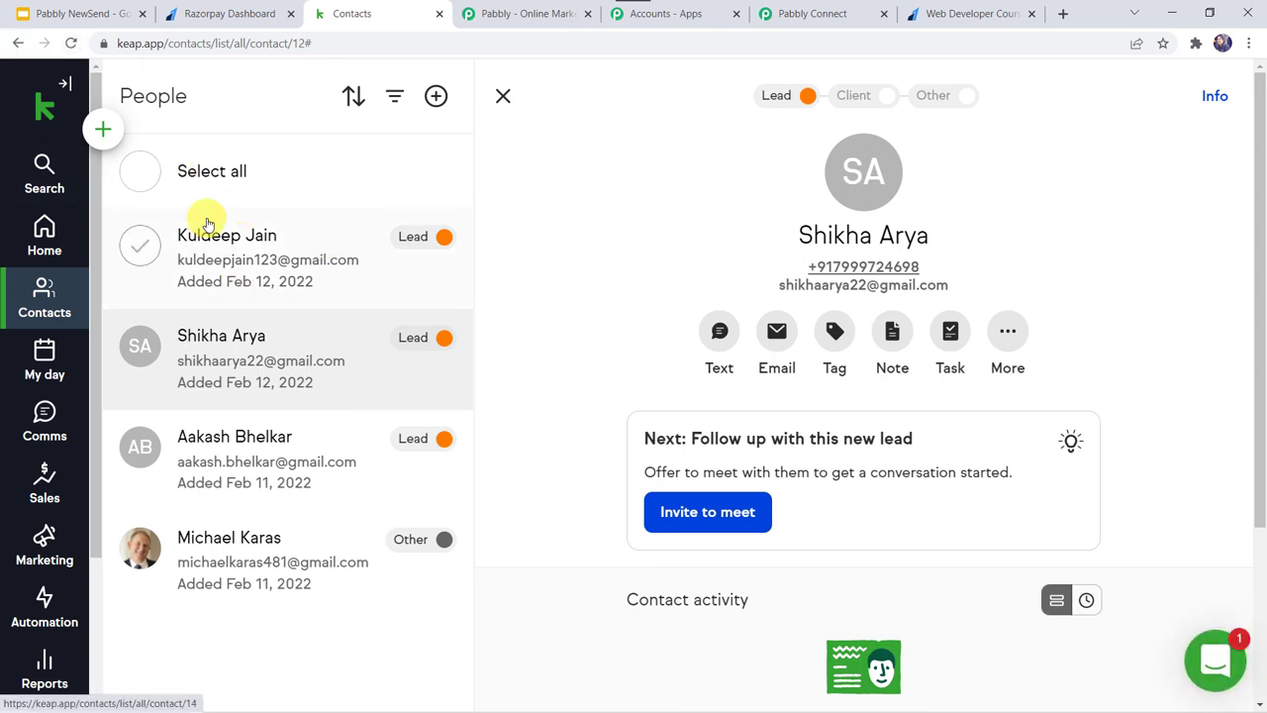
click(259, 261)
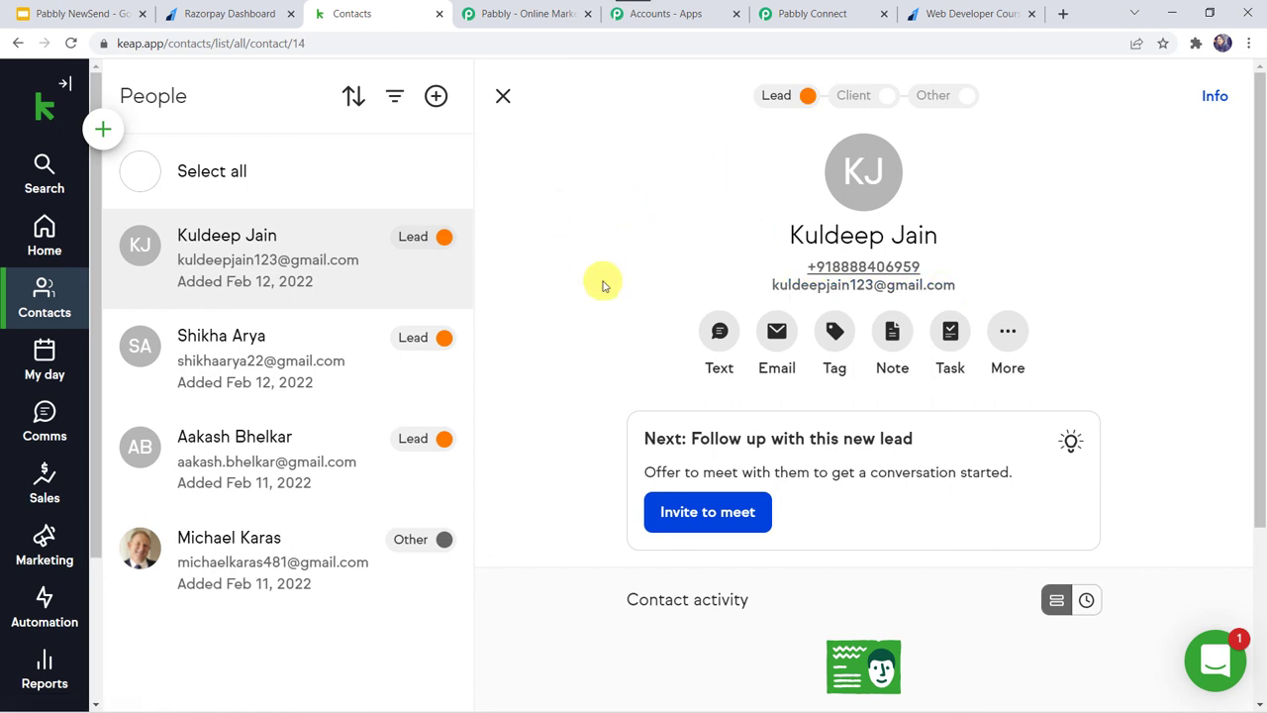
click(808, 10)
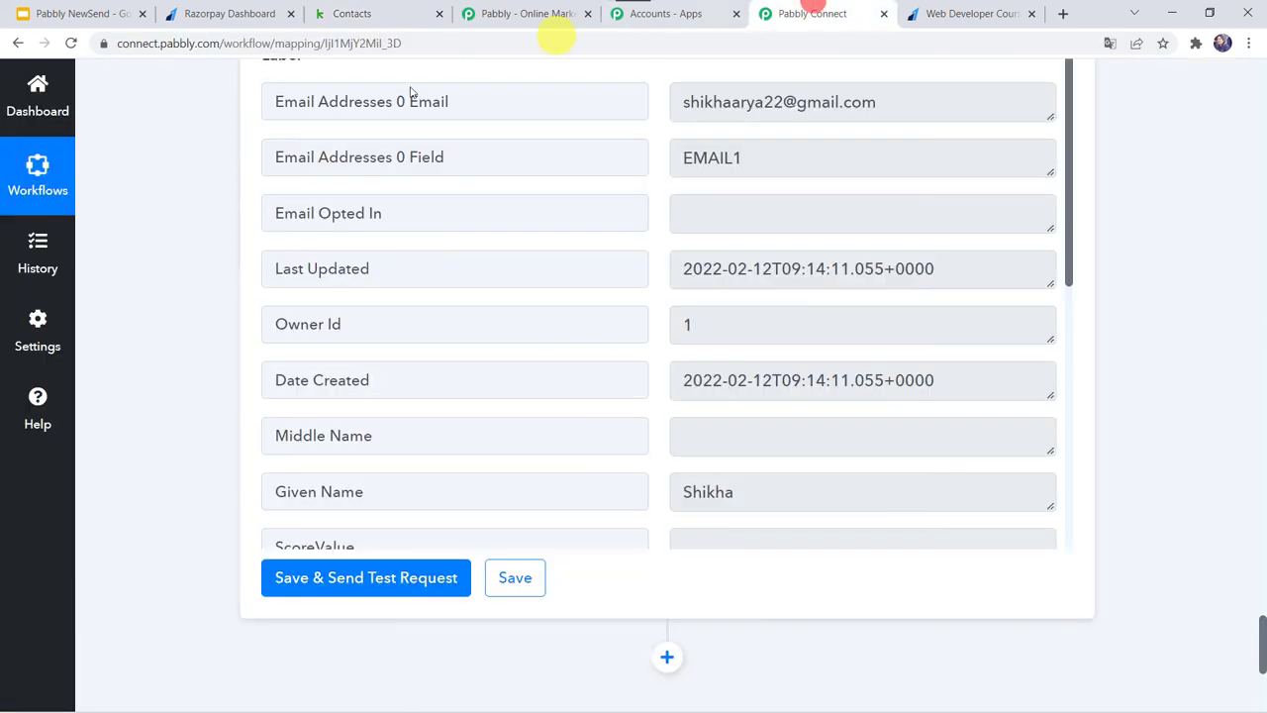
Return to the top of the Razorpay-to-Keap workflow and collapse the Razorpay trigger step
scroll(193, 265, up, 20)
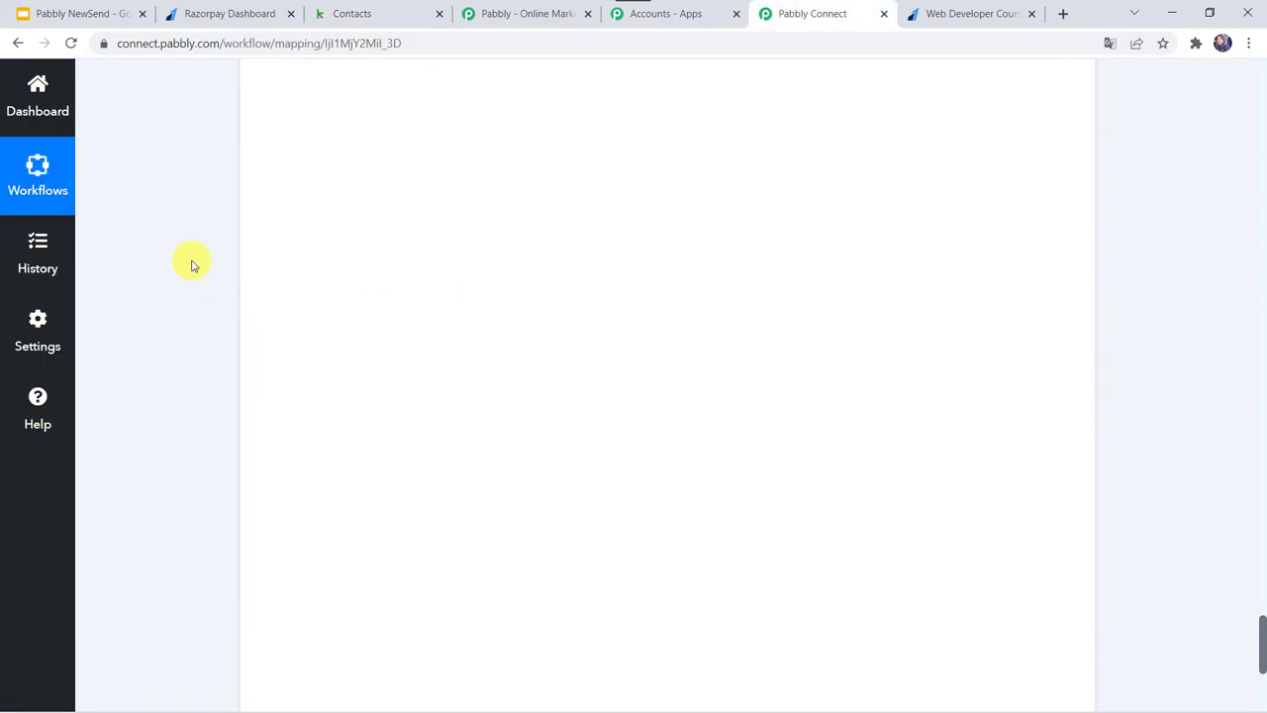
scroll(193, 265, up, 10)
scroll(189, 264, down, 3)
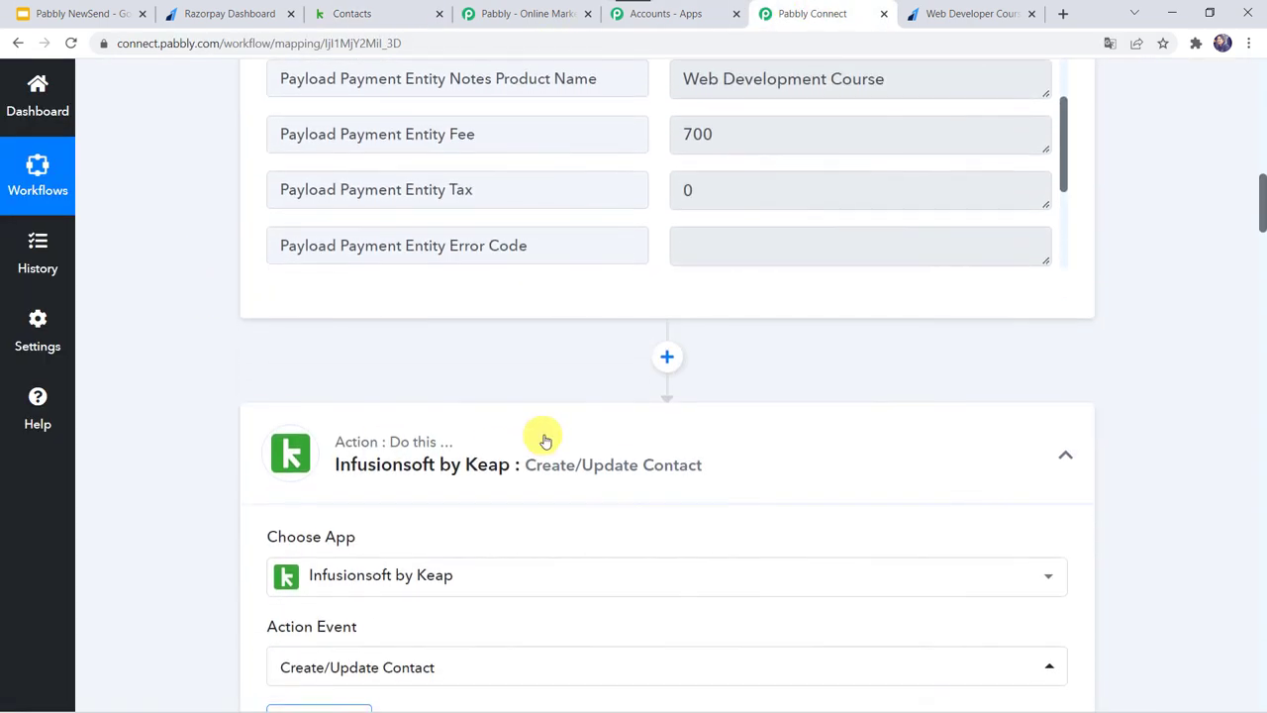
click(543, 440)
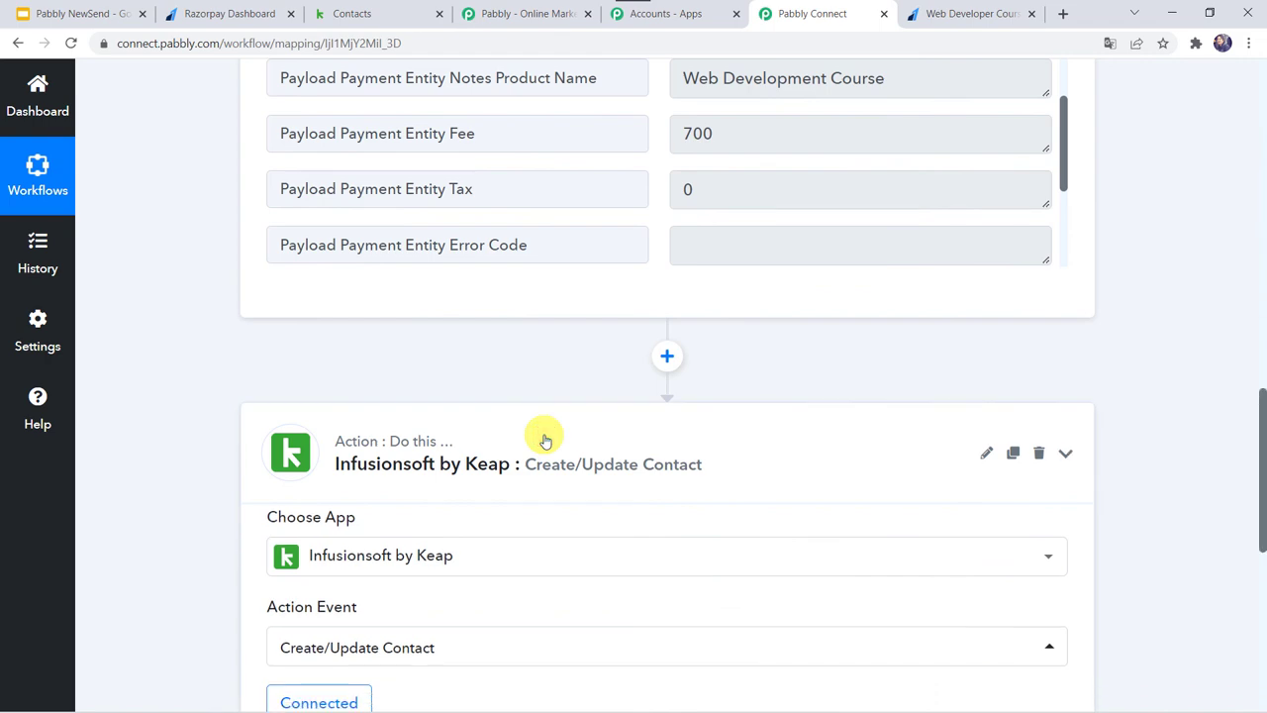
scroll(232, 319, up, 15)
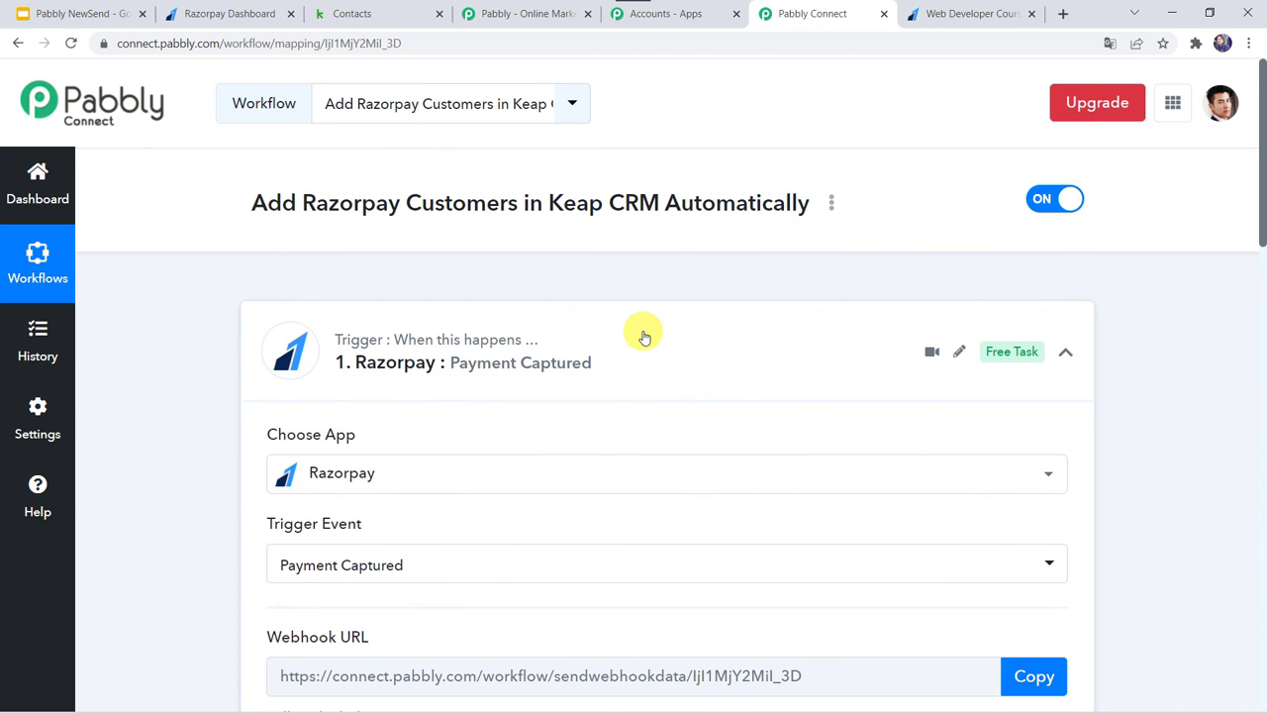
click(645, 337)
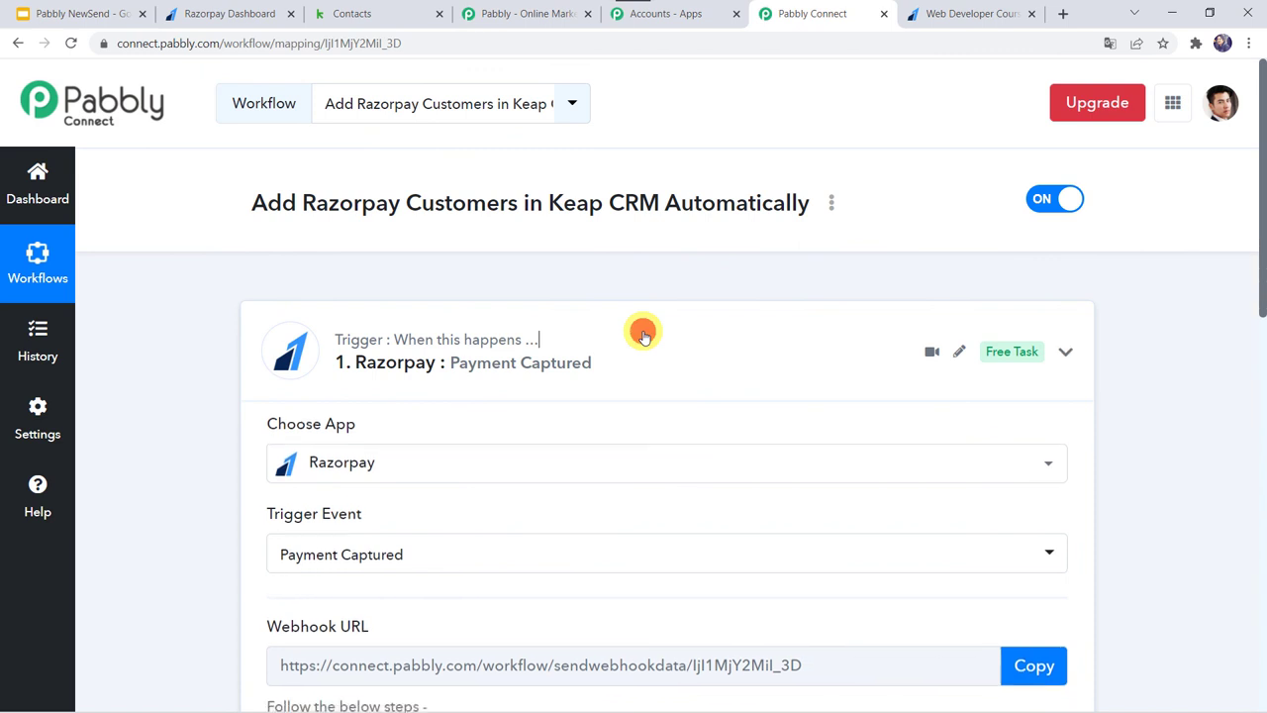